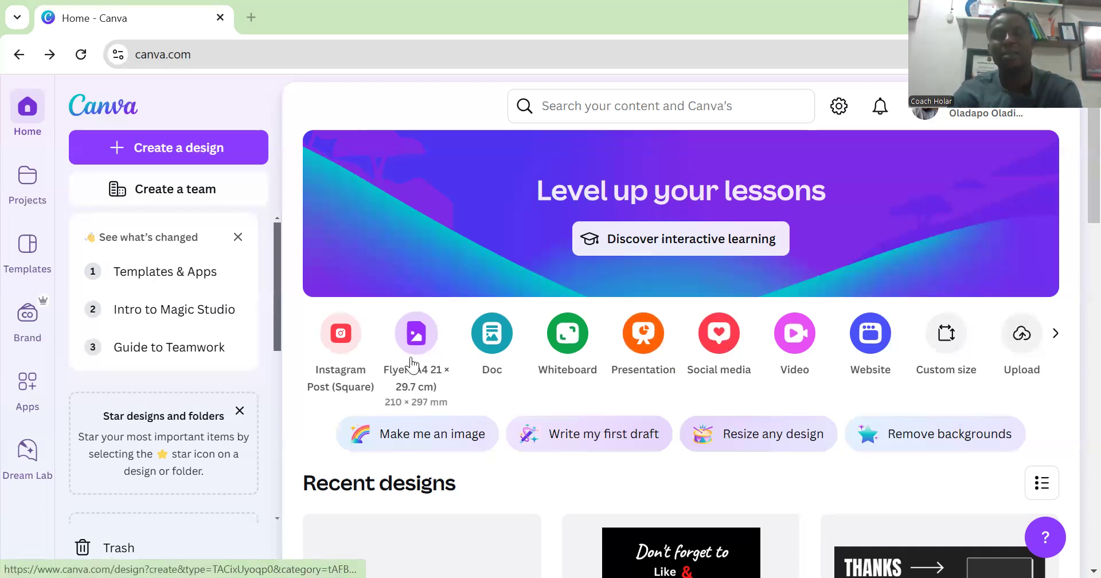
- Create a new A4 flyer and apply the recently used brown Sunday Service template to its blank page
click(413, 338)
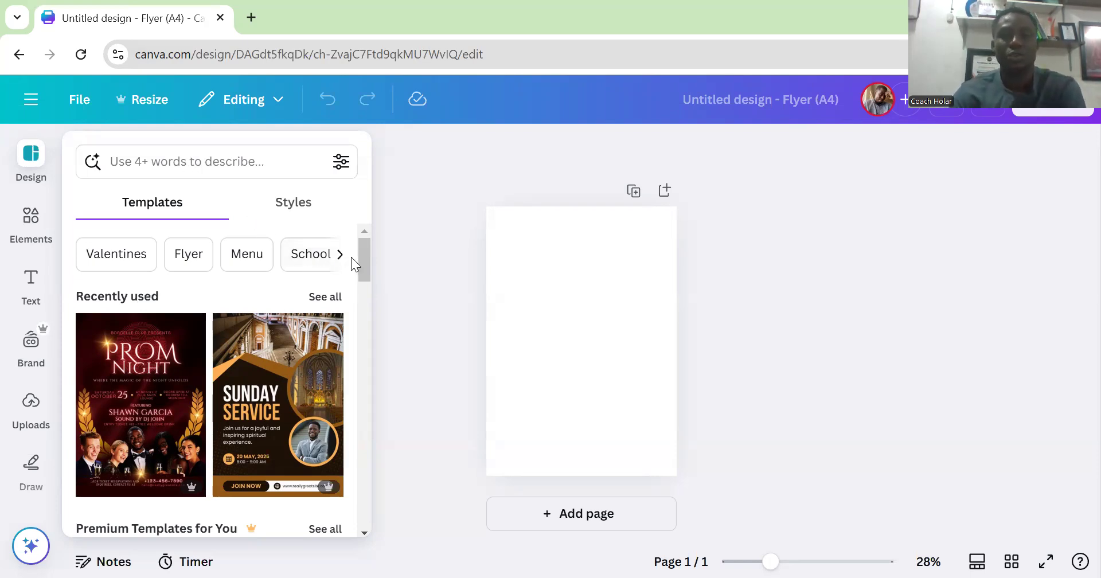
mouse_move(360, 257)
mouse_down()
mouse_move(360, 276)
mouse_move(364, 265)
mouse_up()
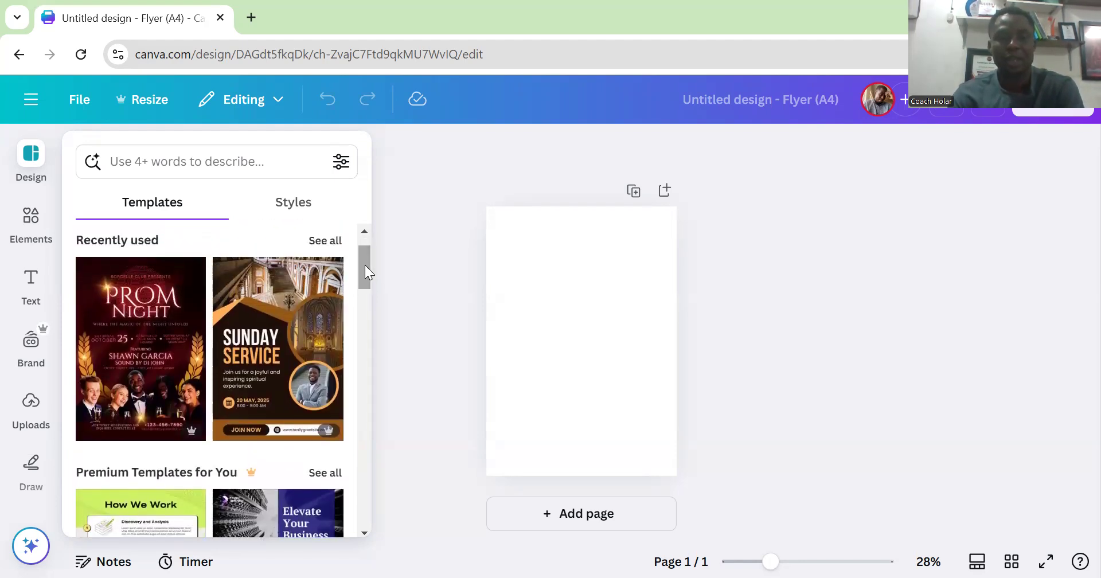
click(285, 345)
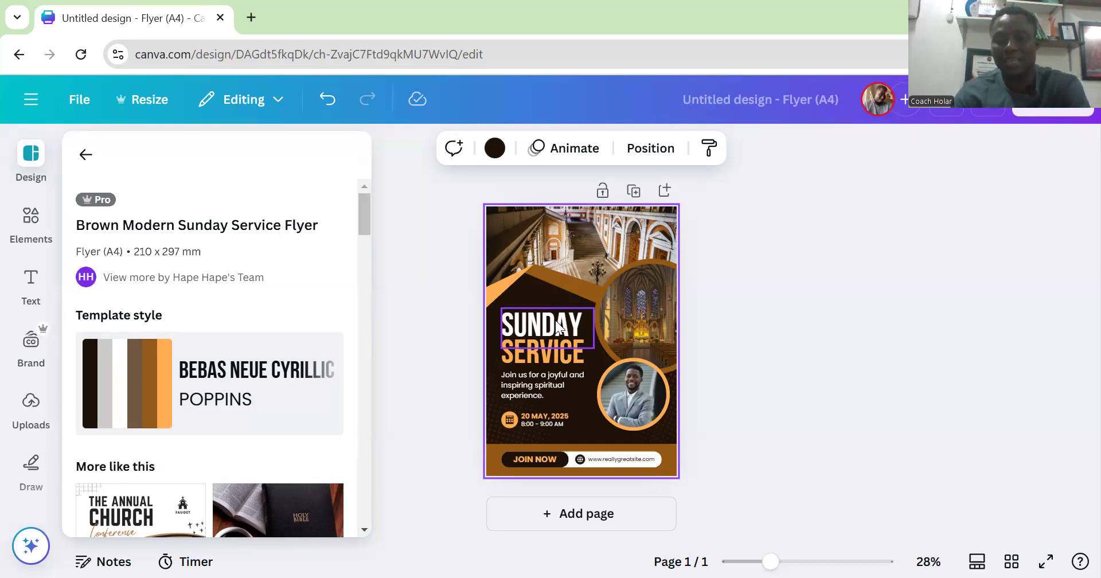
- Delete the portrait image from the small circular frame on the flyer, keeping the frame itself
click(644, 394)
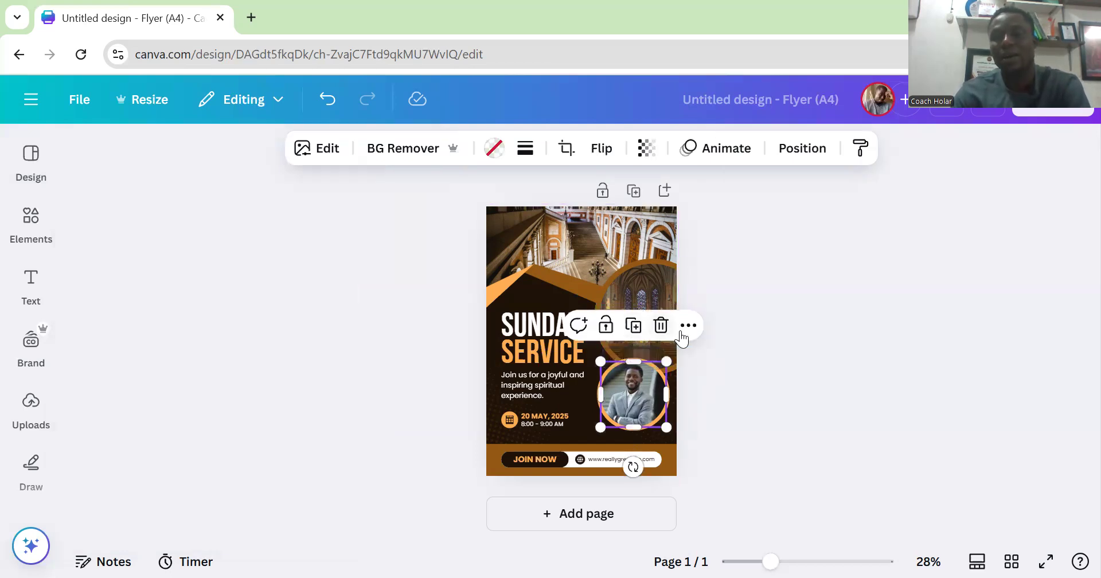
click(687, 327)
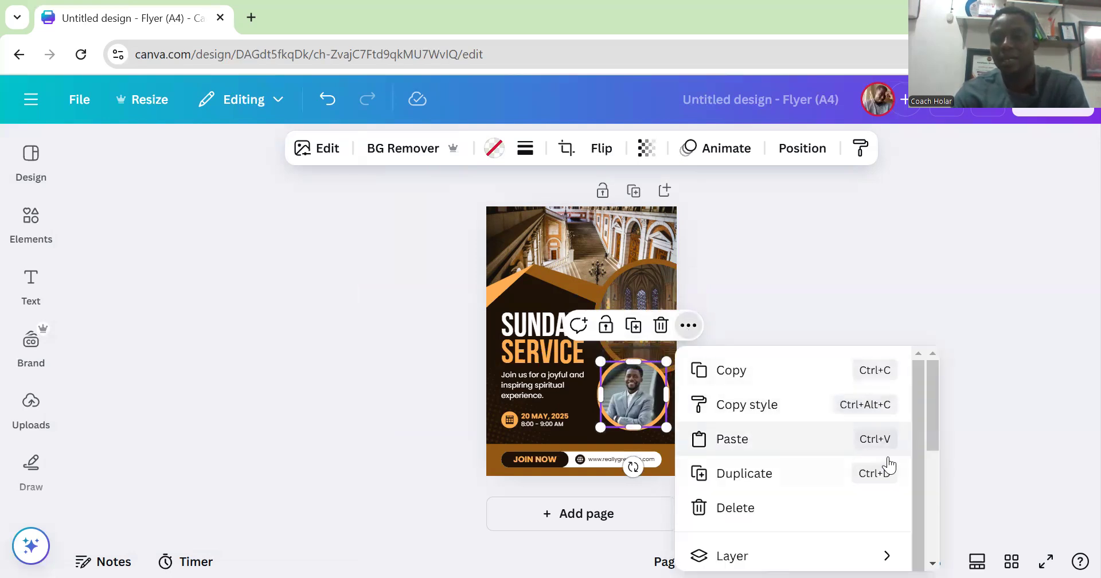
scroll(919, 463, down, 2)
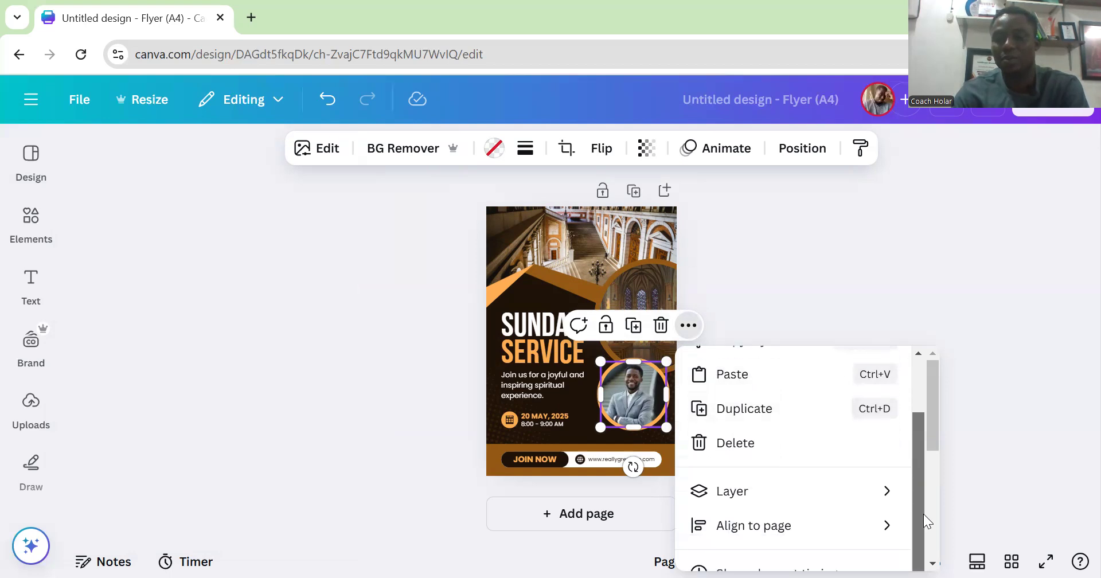
drag(933, 431, 945, 556)
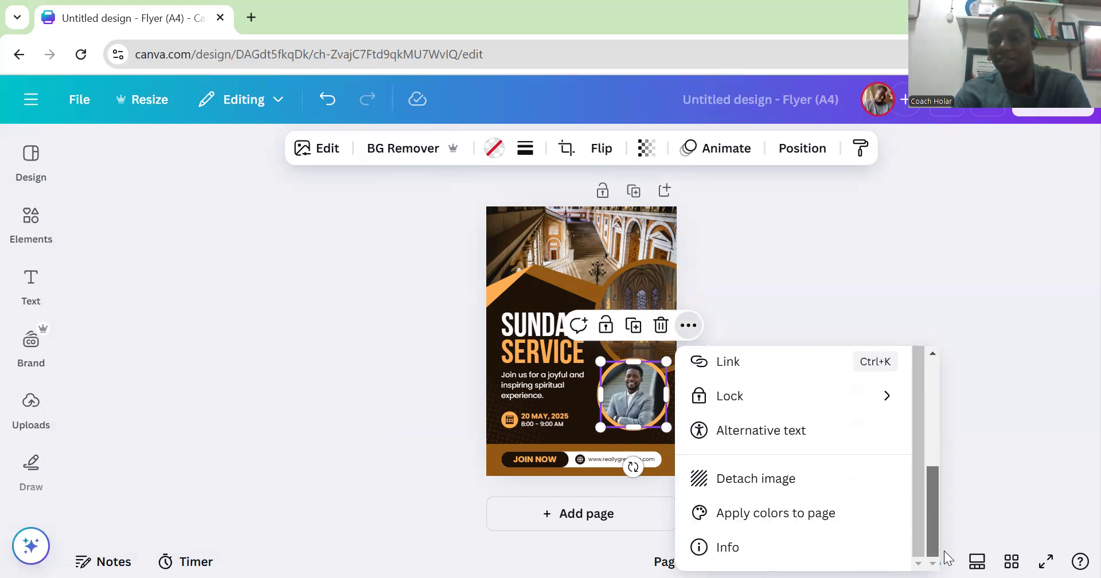
mouse_move(944, 551)
mouse_down()
mouse_move(931, 470)
mouse_move(951, 552)
mouse_up()
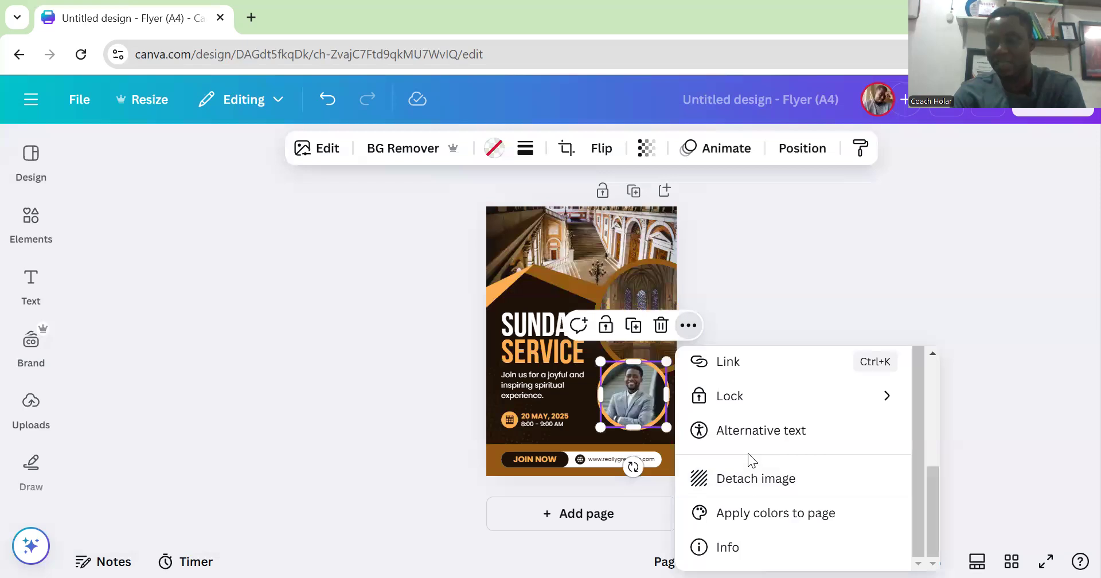
drag(934, 510, 934, 385)
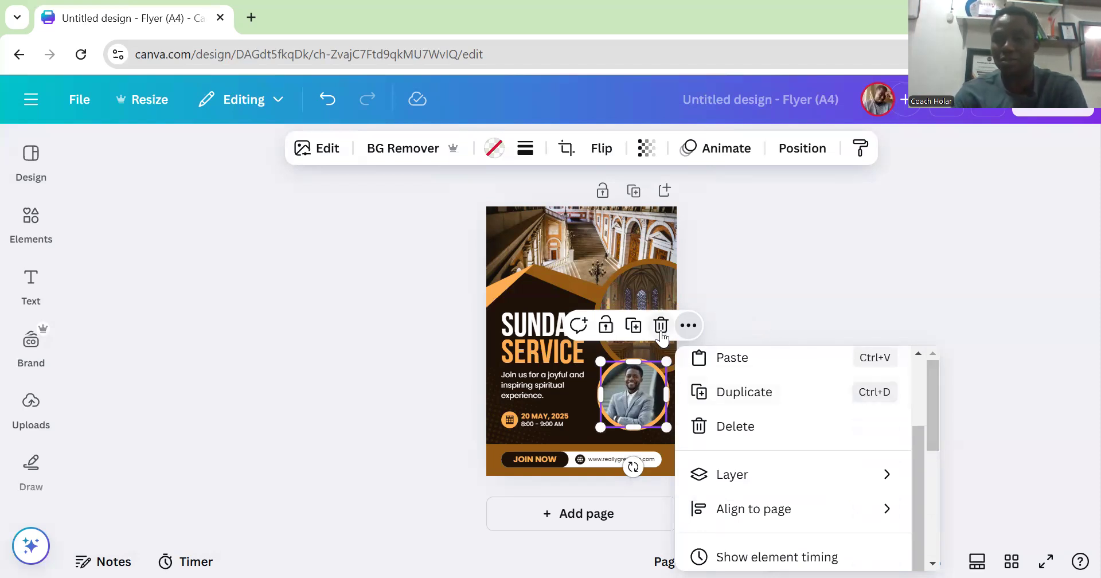
click(660, 326)
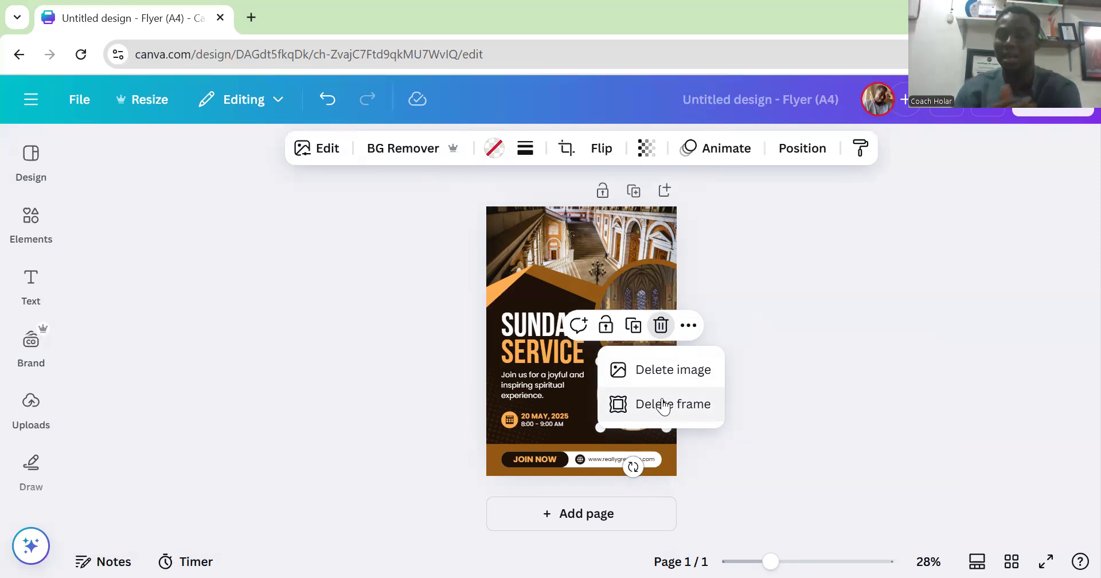
click(674, 372)
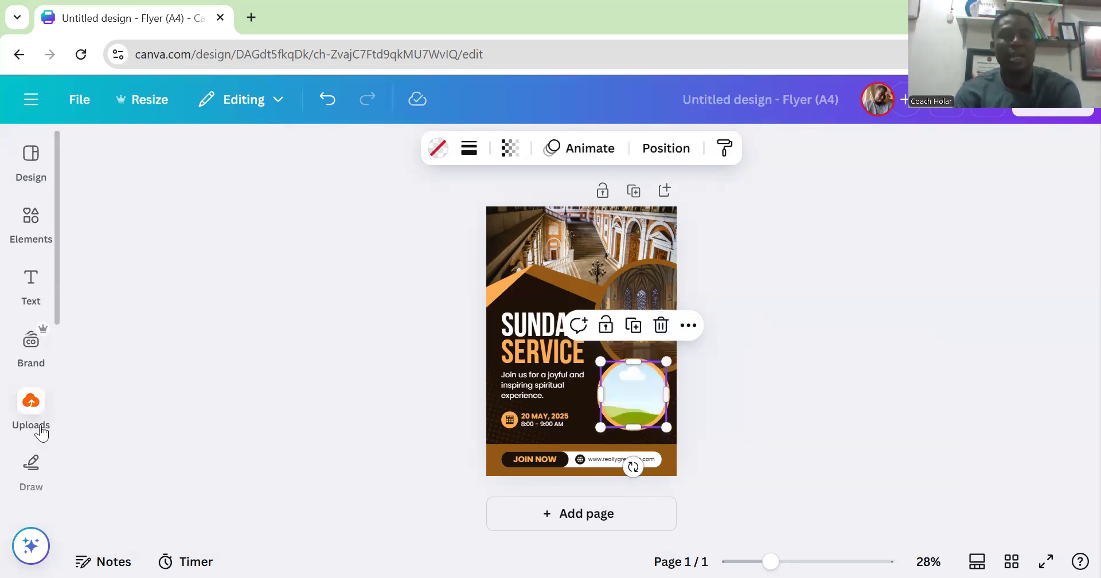
- Fill the empty circular frame with the uploaded photo of the man in the red shirt
click(31, 404)
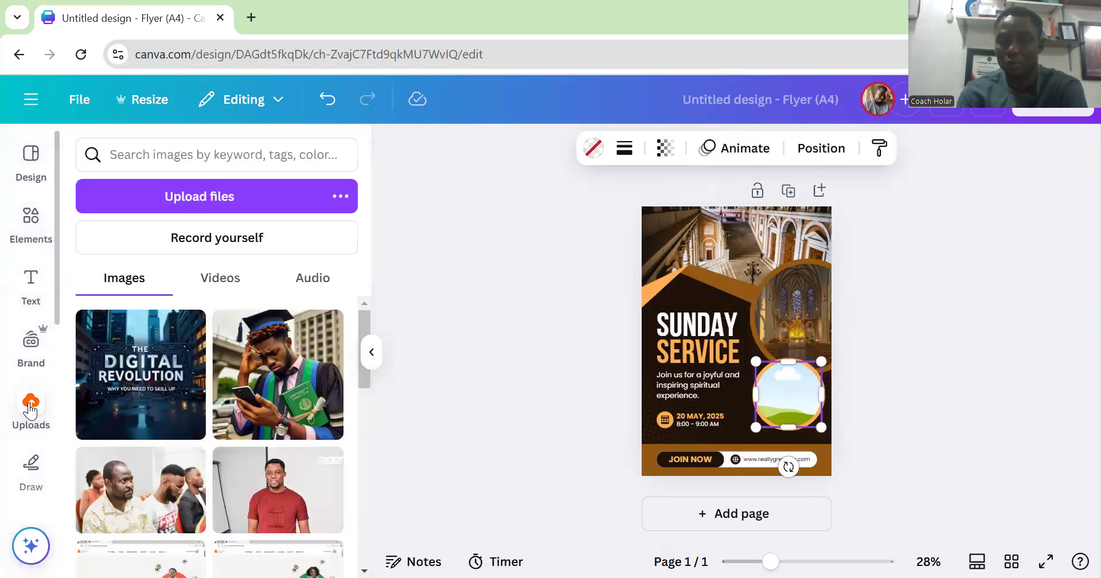
click(262, 506)
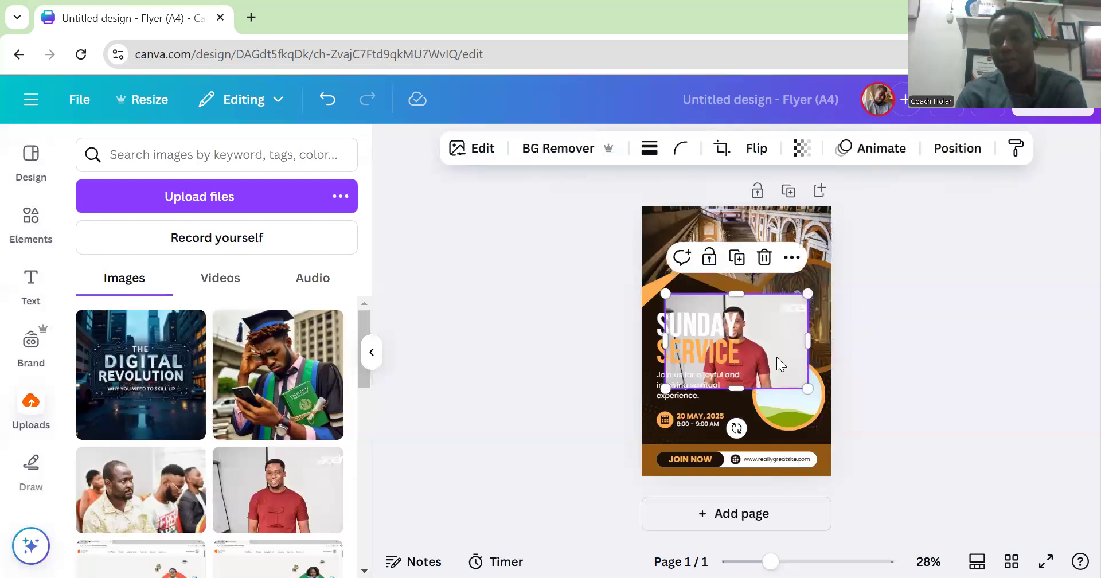
drag(778, 363, 797, 394)
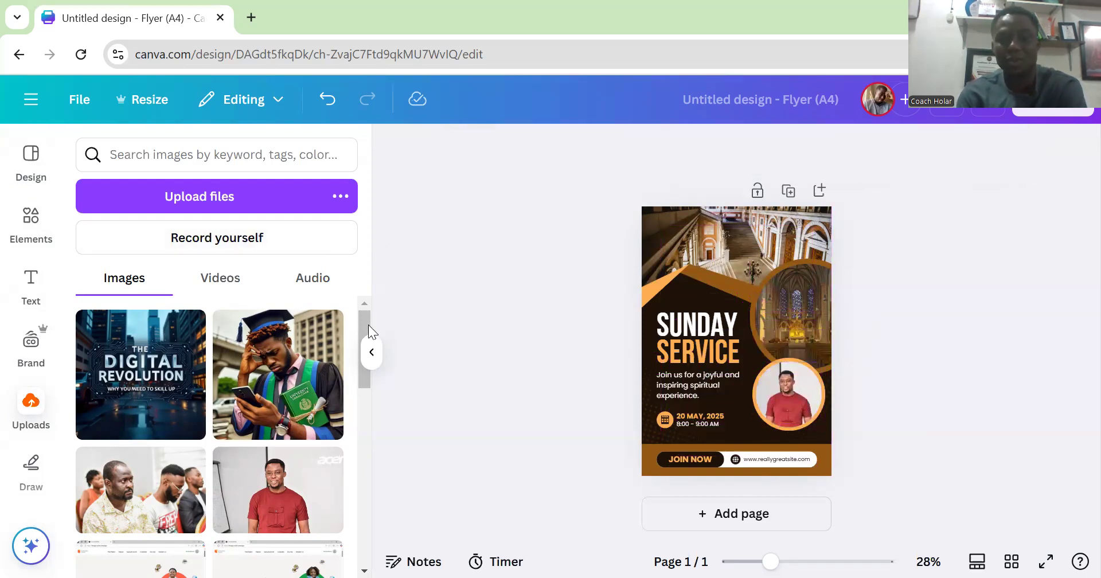
click(370, 352)
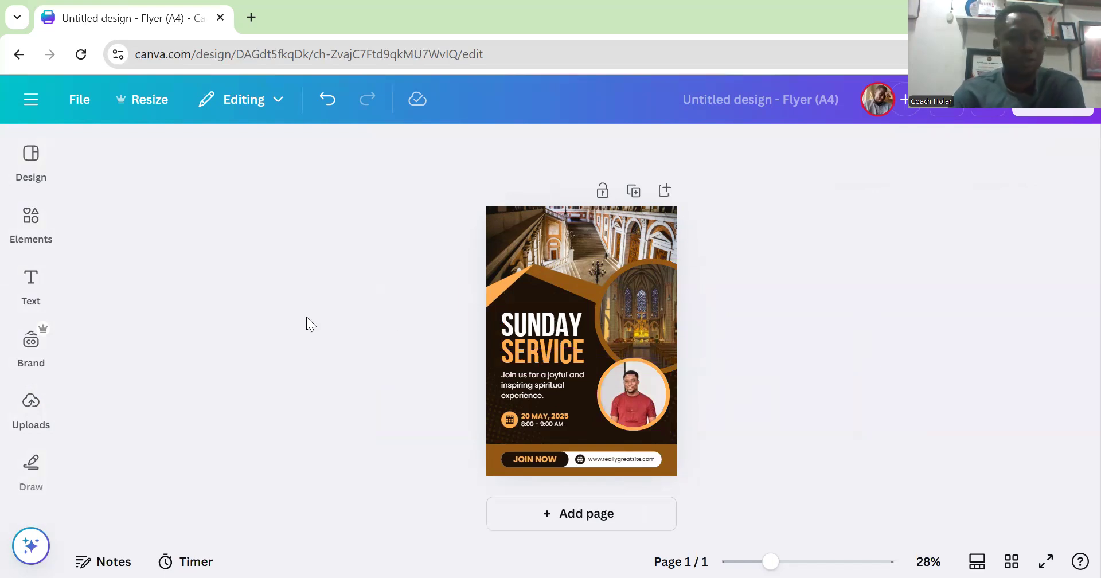
click(43, 295)
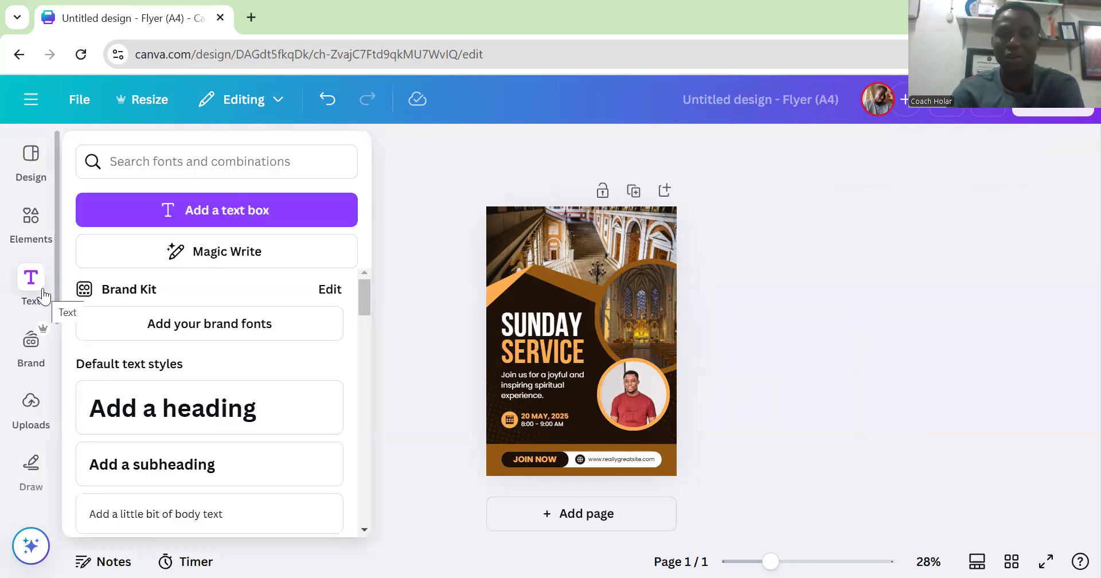
click(43, 295)
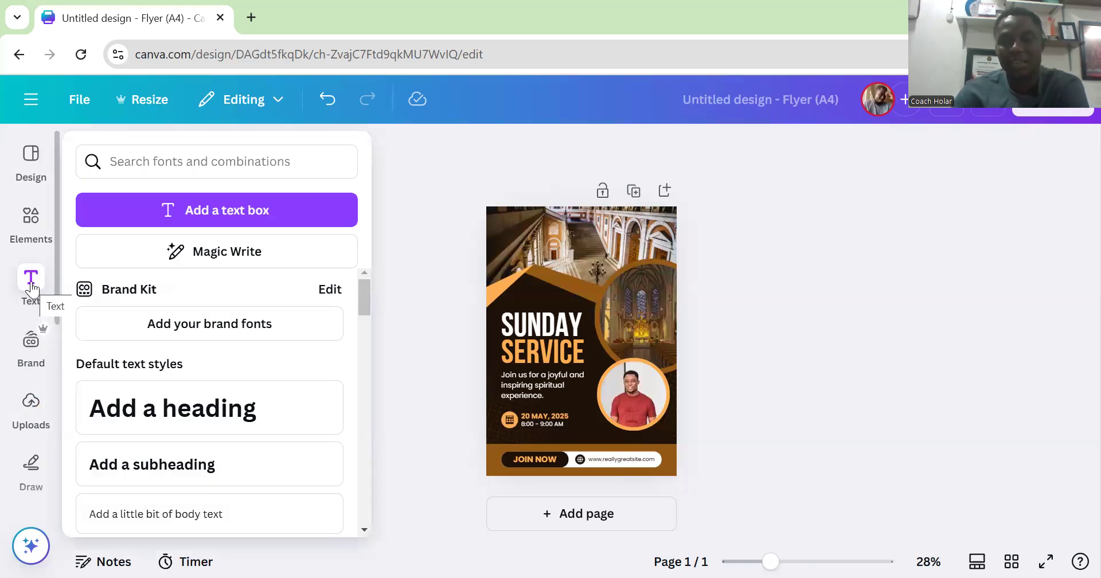
click(25, 175)
click(24, 213)
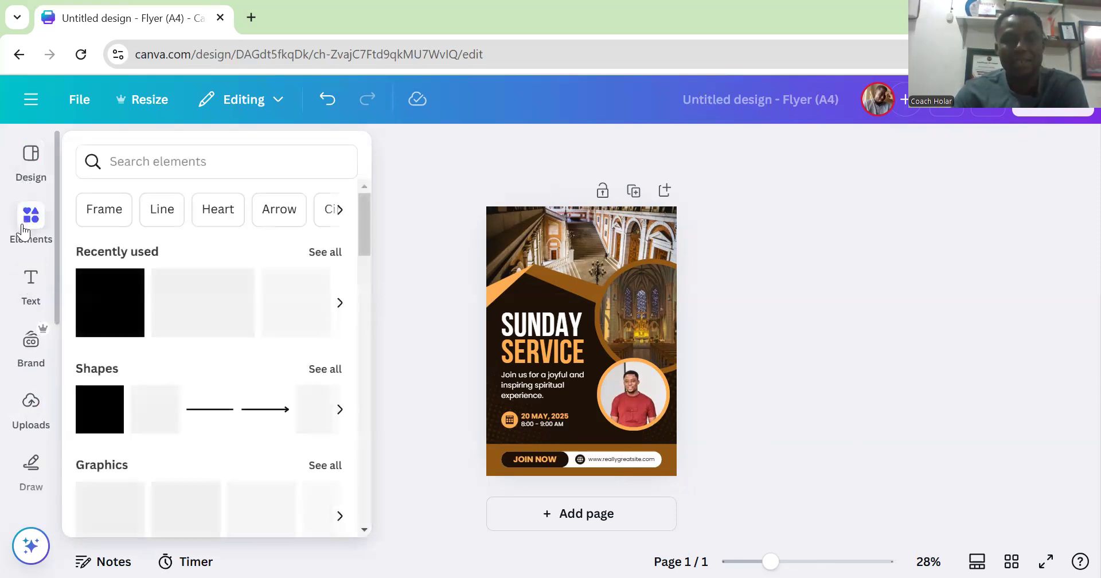
click(31, 344)
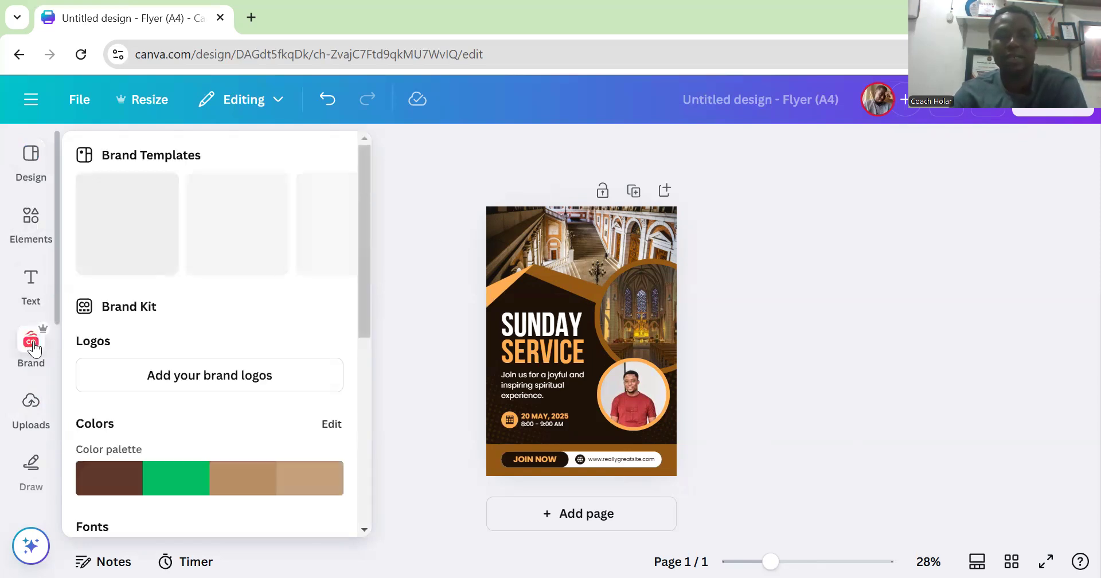
click(31, 404)
click(31, 492)
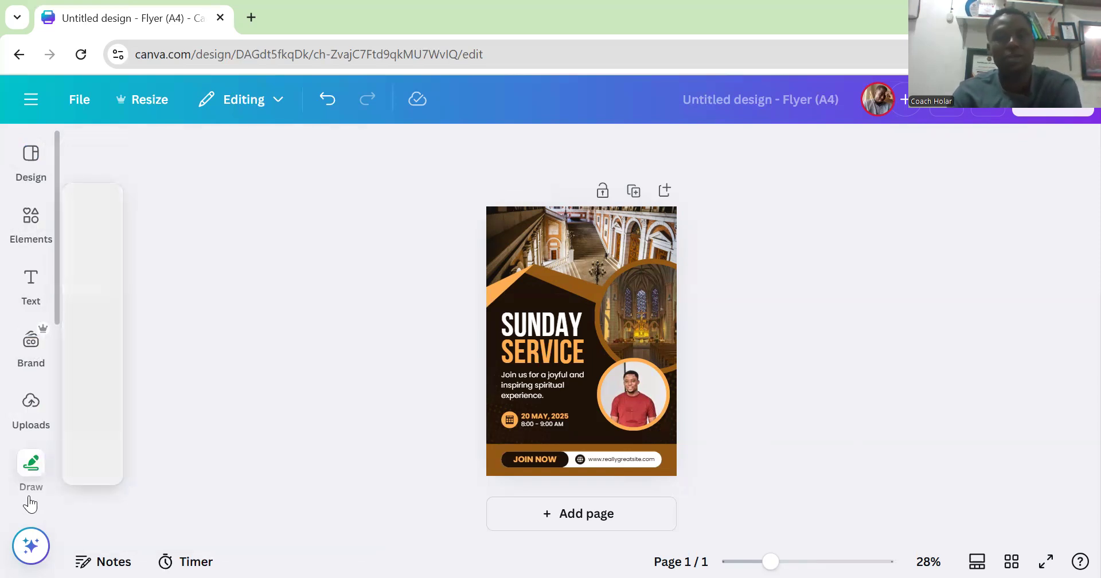
- Add a default heading text and move it over the church interior photo at the top of the flyer
click(27, 289)
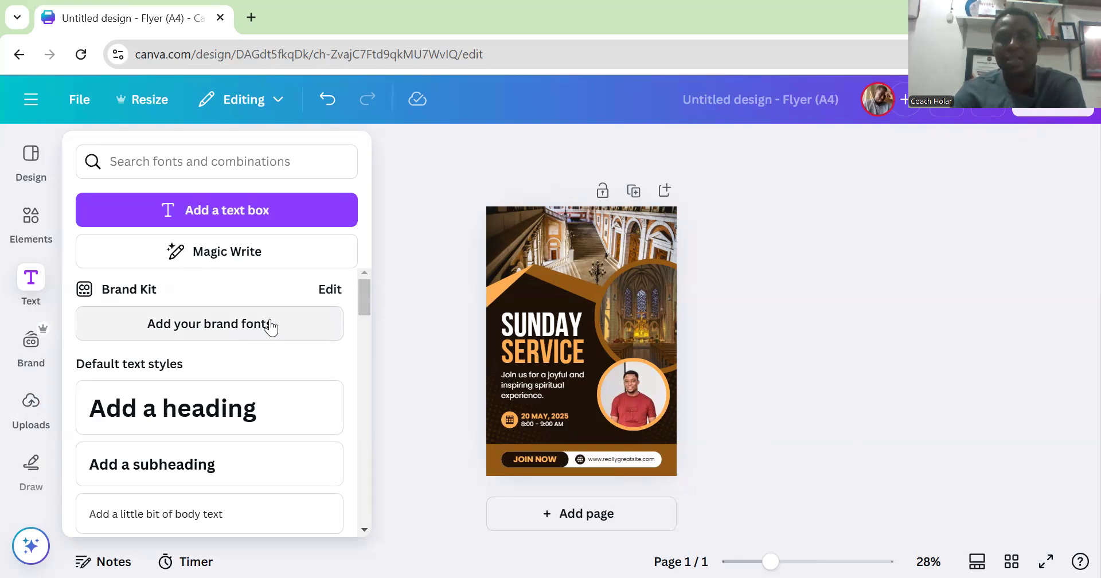
drag(362, 295, 361, 319)
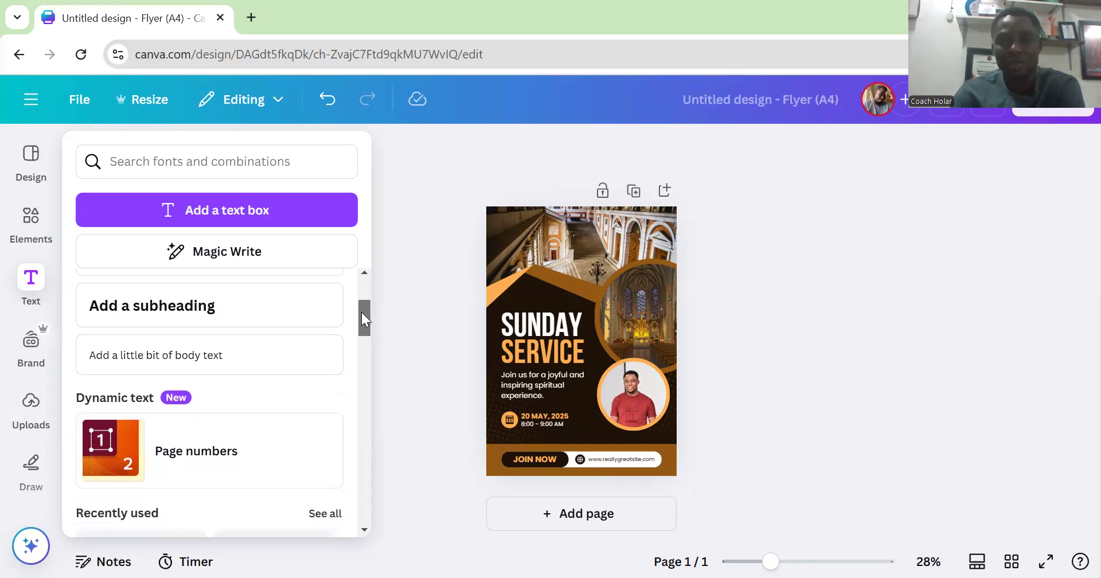
drag(361, 312, 361, 294)
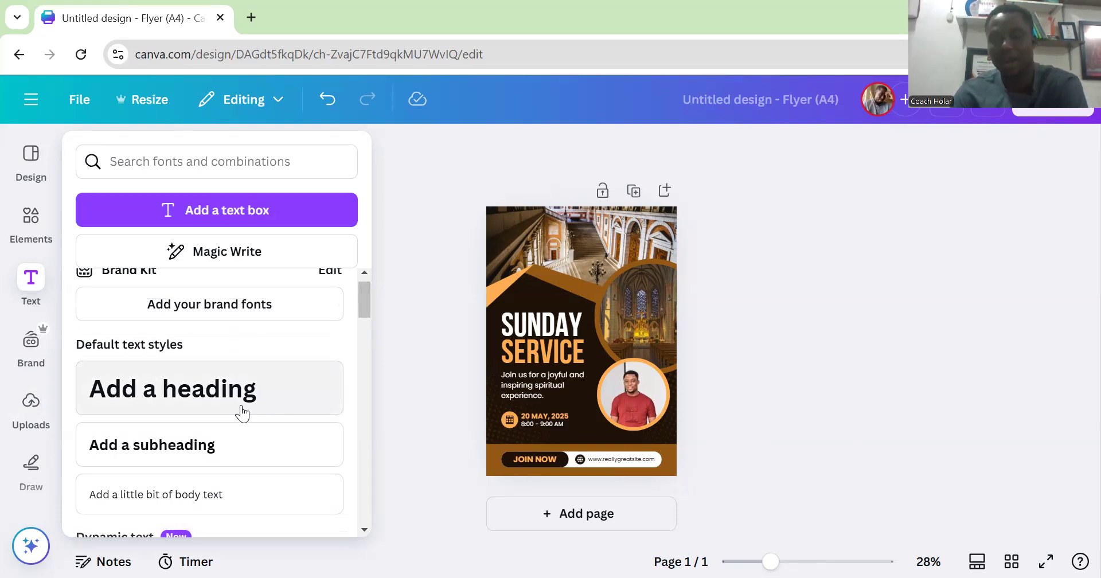
click(215, 405)
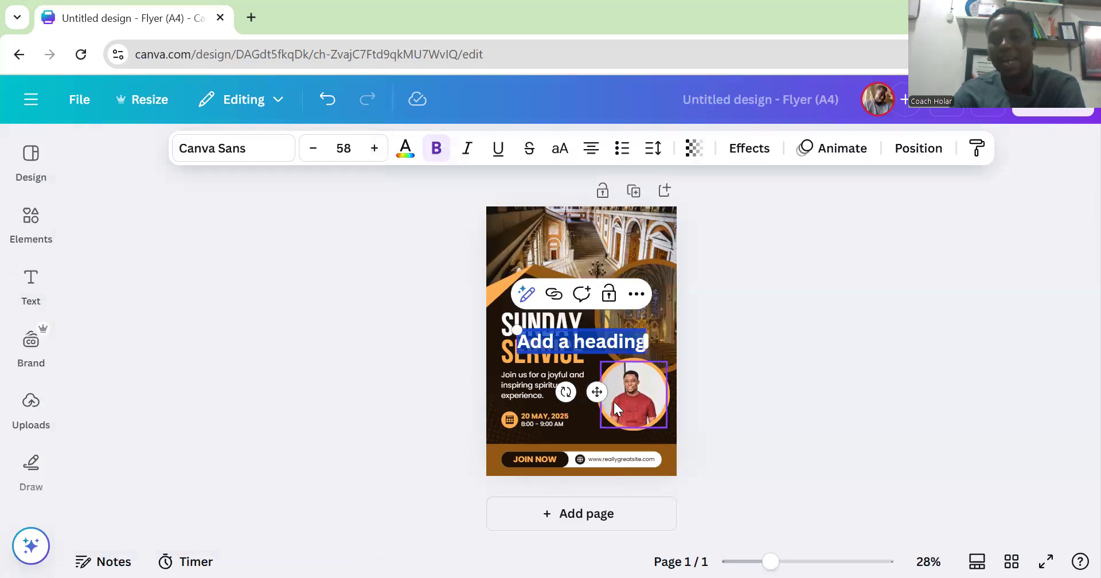
drag(594, 391, 592, 287)
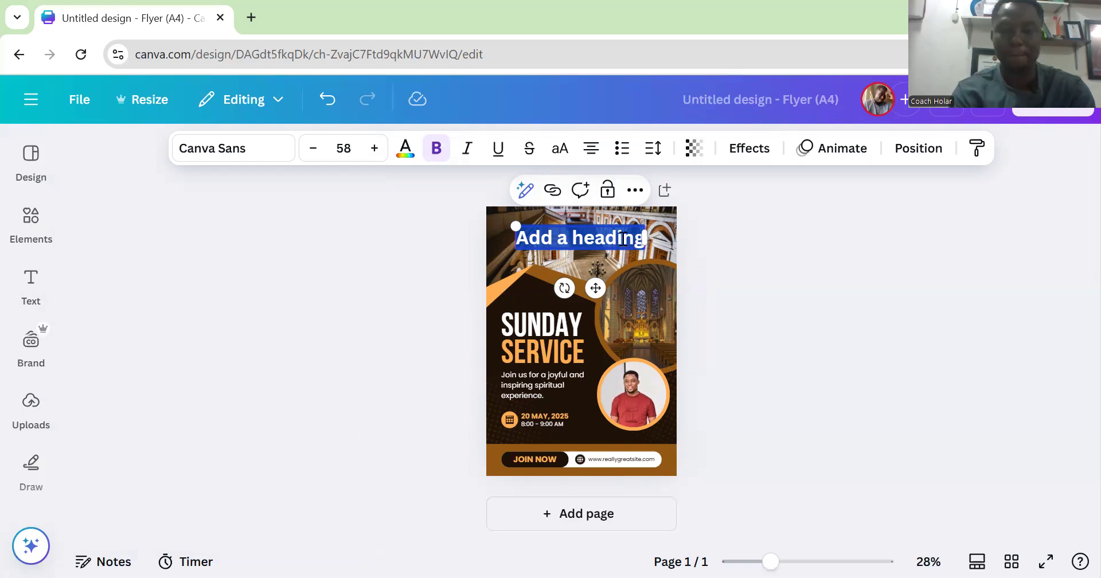
- Replace the placeholder heading text with "The Last Boat Church"
text(The)
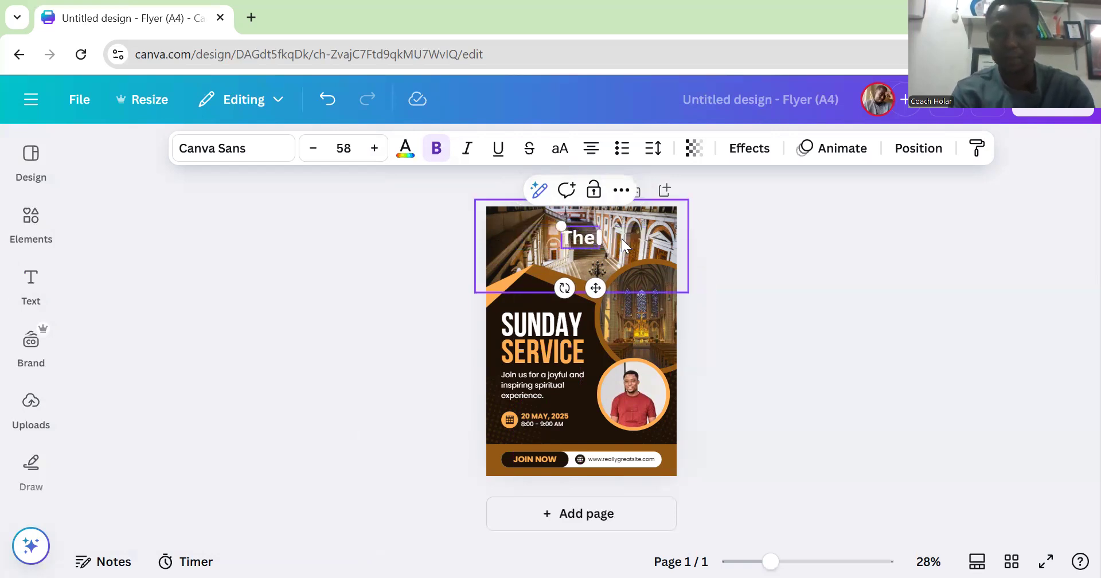
text( Last)
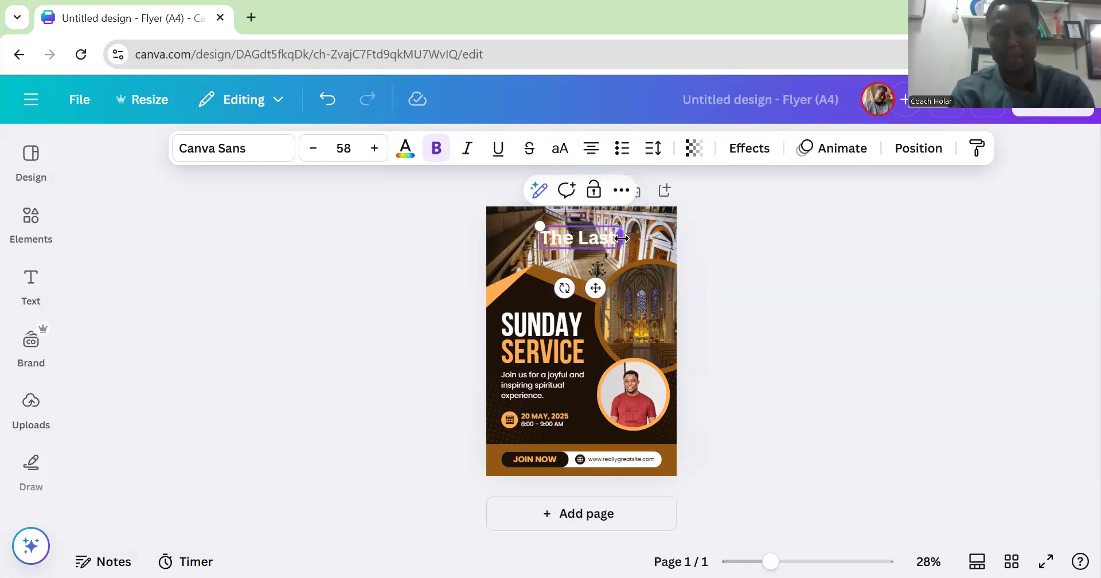
text( Boat!)
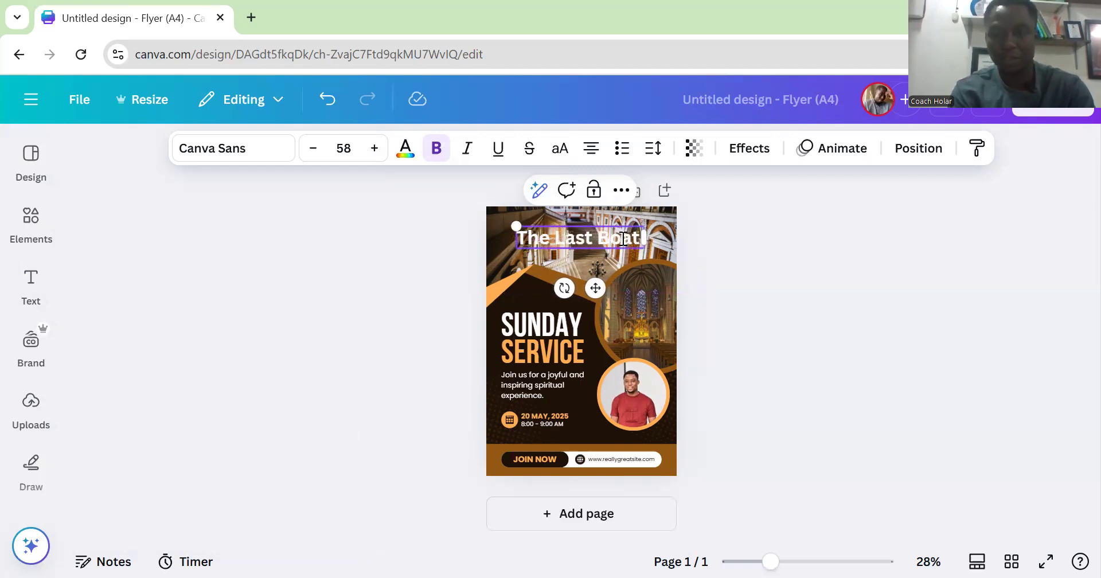
key(BackSpace)
text( Church)
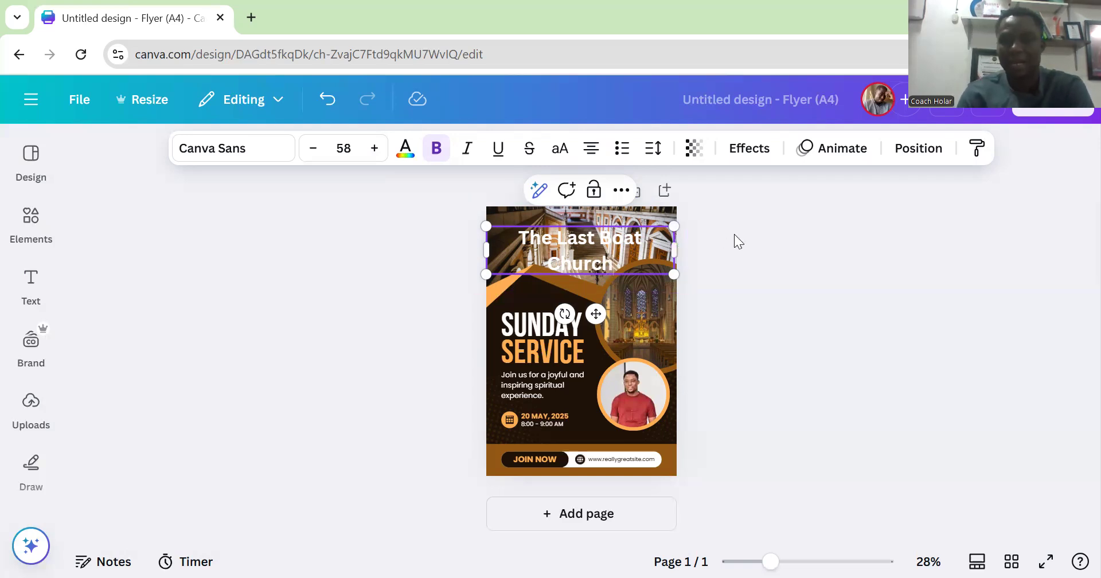
click(762, 239)
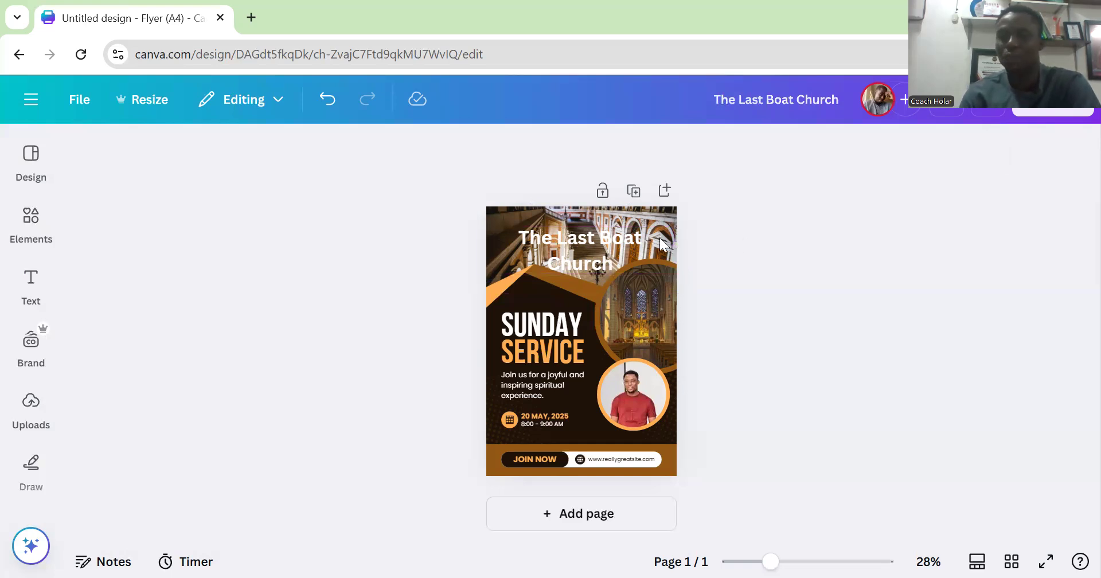
- Try Bricolage Grotesque on the "The Last Boat Church" heading, and set its font to Chunk Five
click(607, 242)
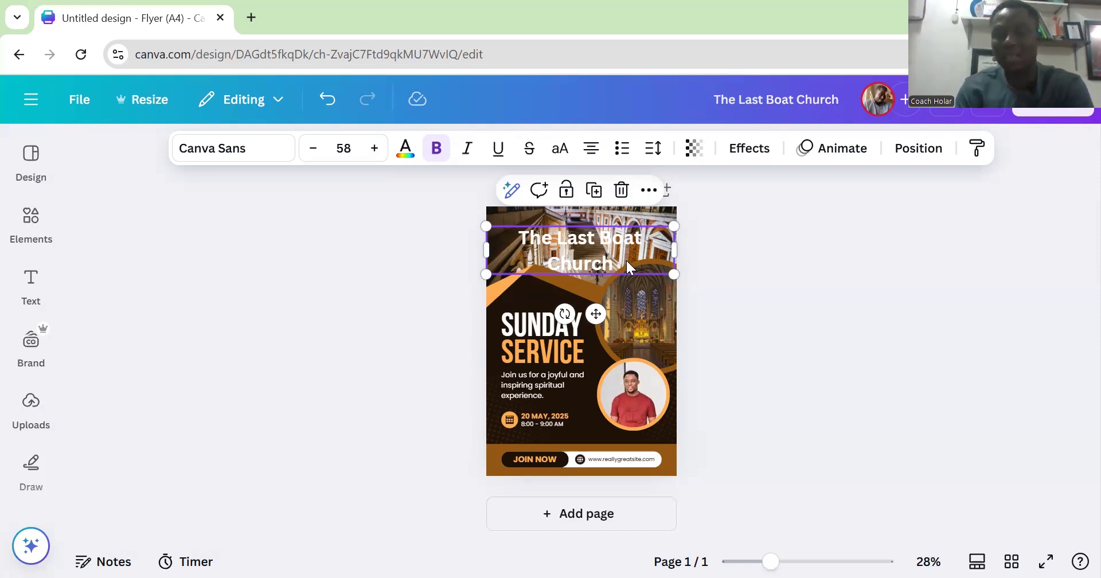
click(793, 273)
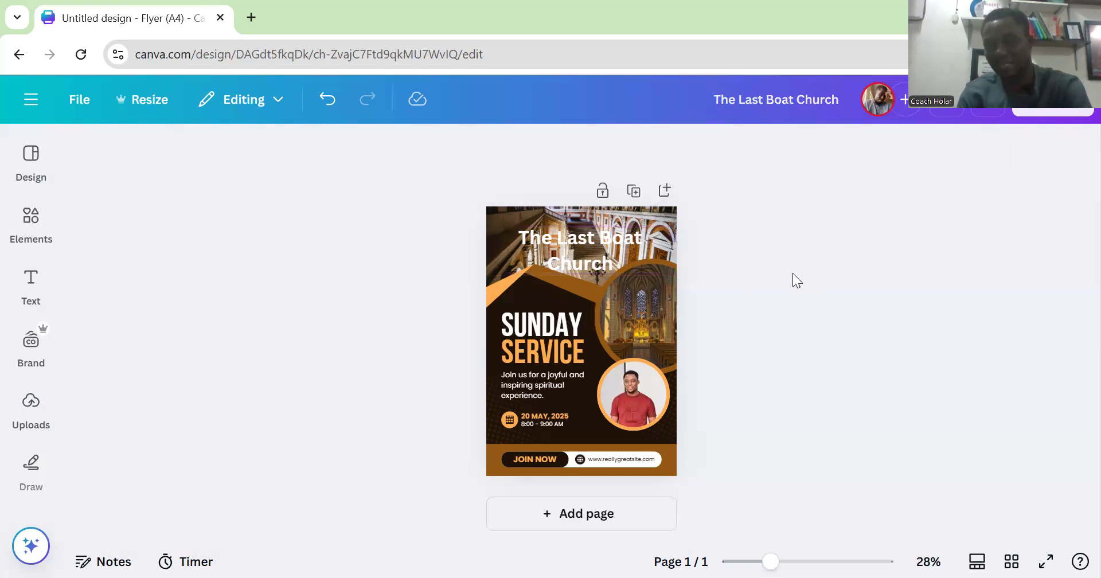
click(579, 243)
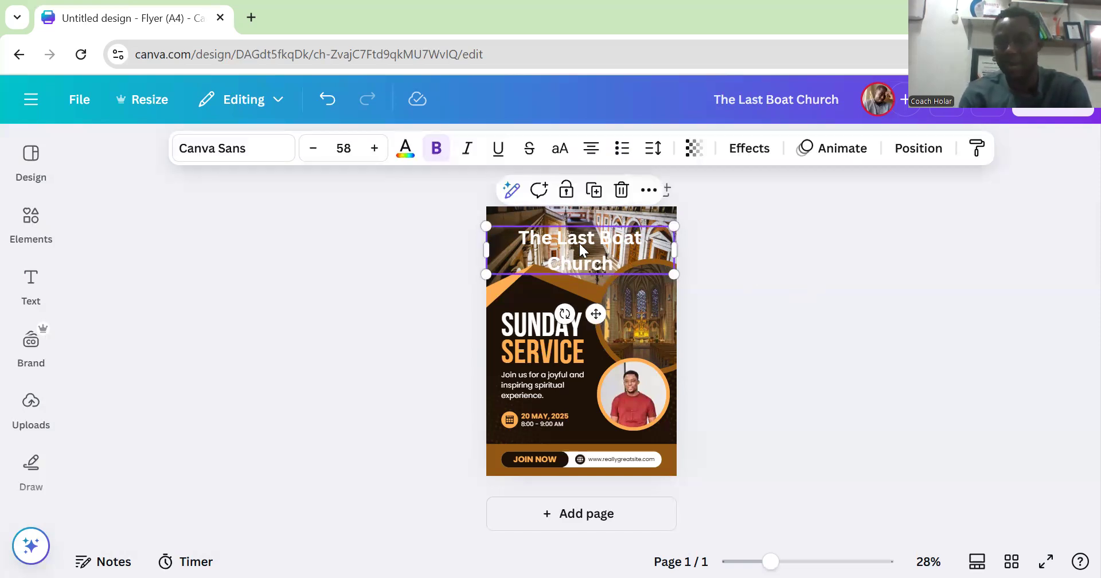
click(271, 154)
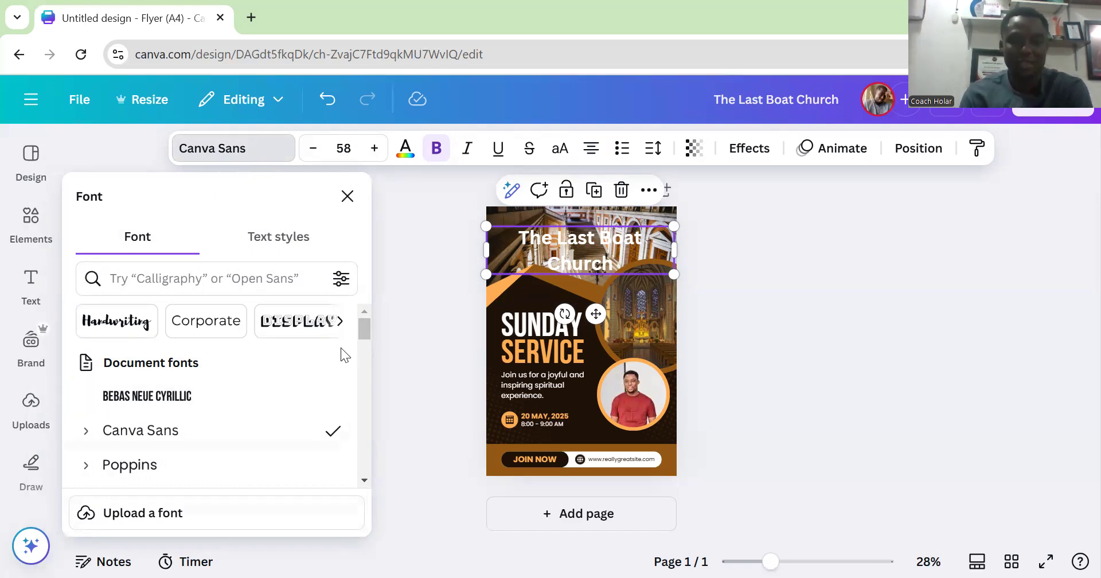
drag(362, 329, 362, 354)
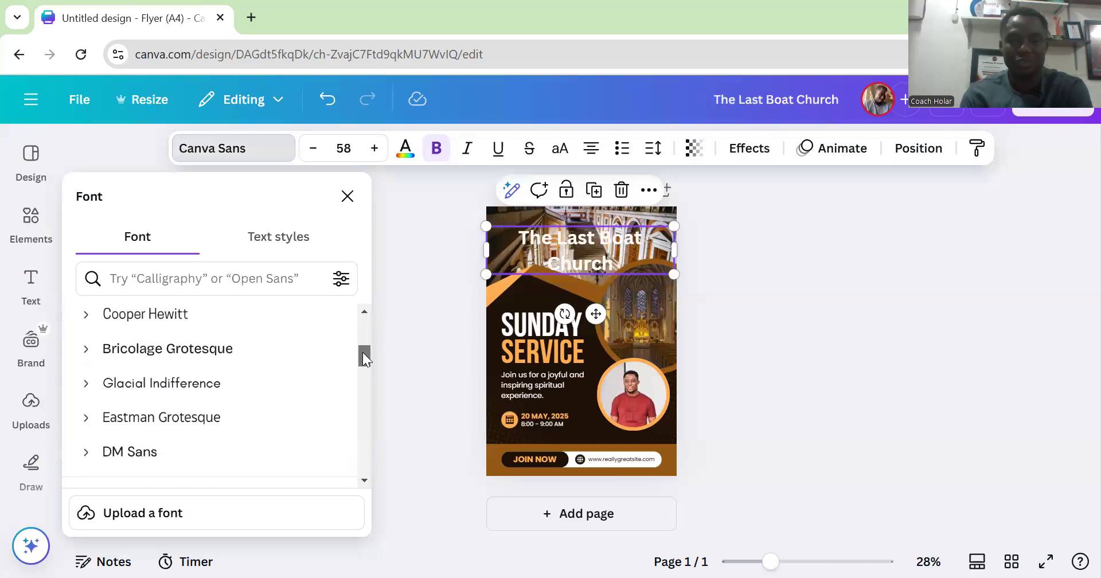
click(227, 352)
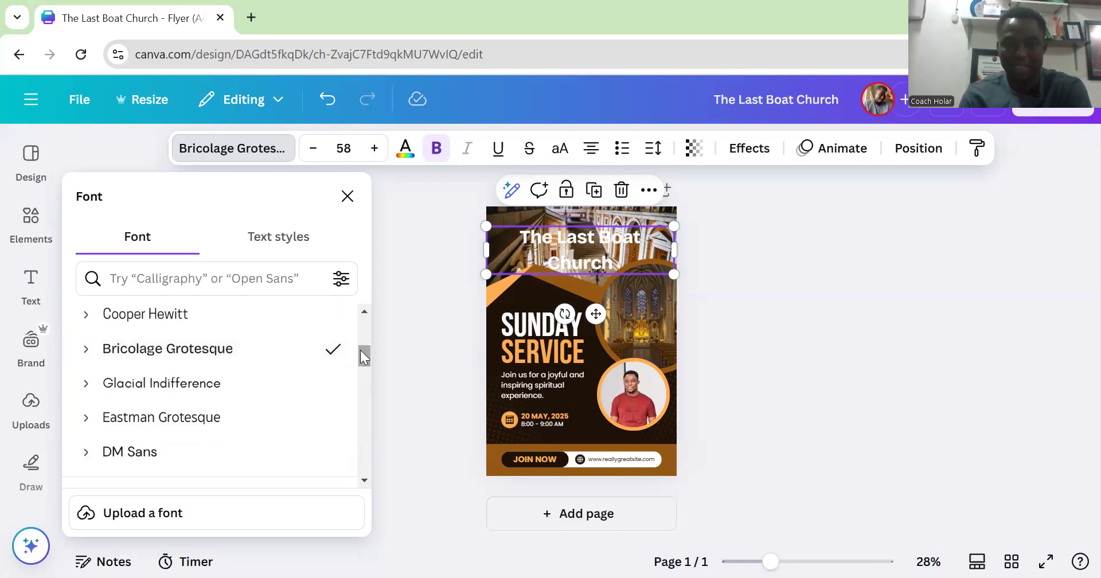
drag(363, 355, 363, 383)
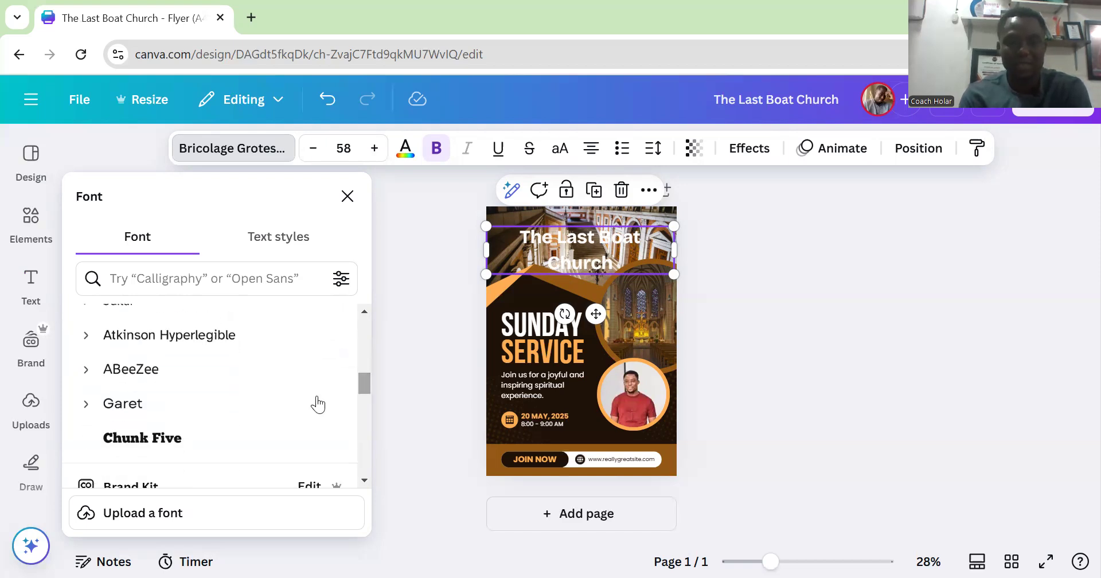
click(209, 445)
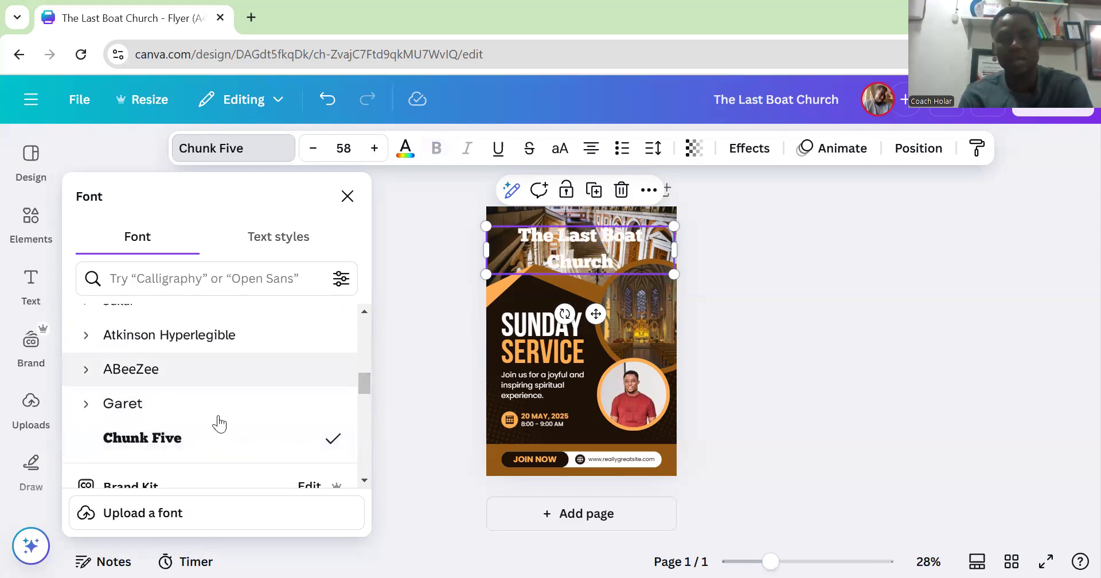
click(433, 249)
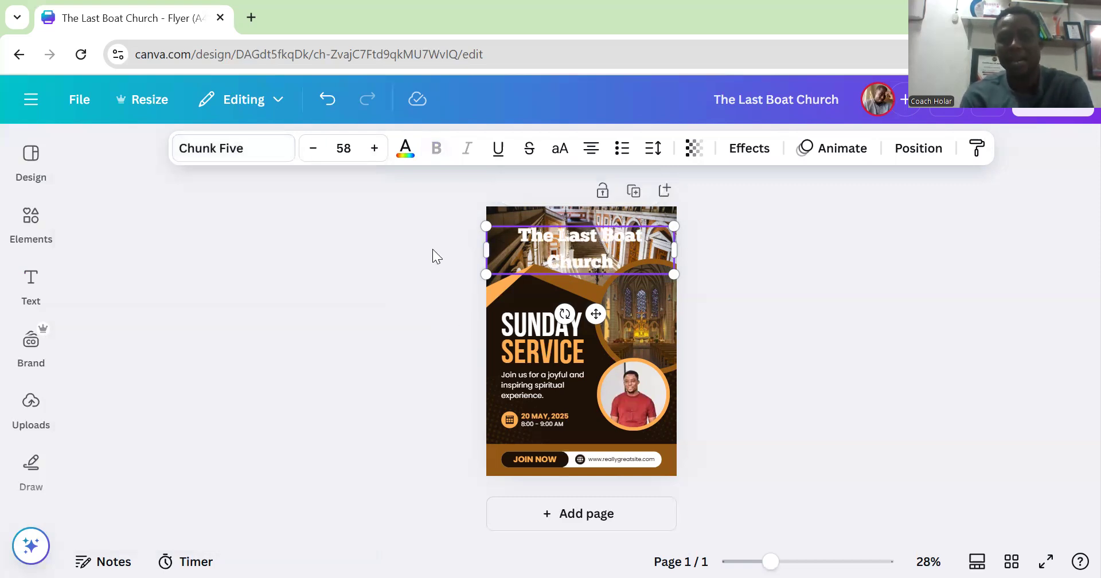
- Set the font size of the "The Last Boat Church" heading to 80
click(353, 150)
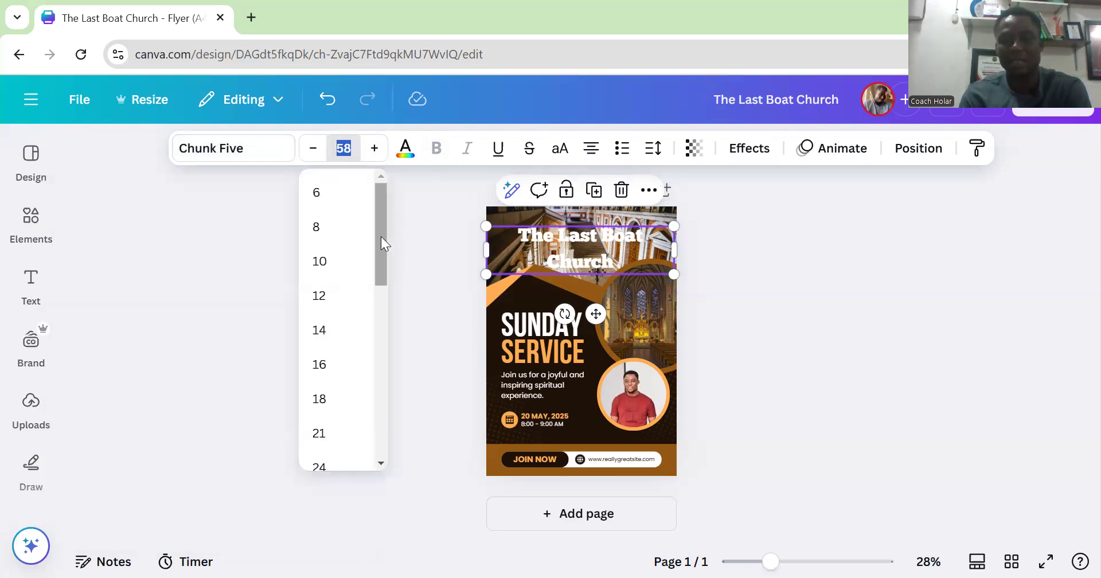
drag(381, 237, 381, 361)
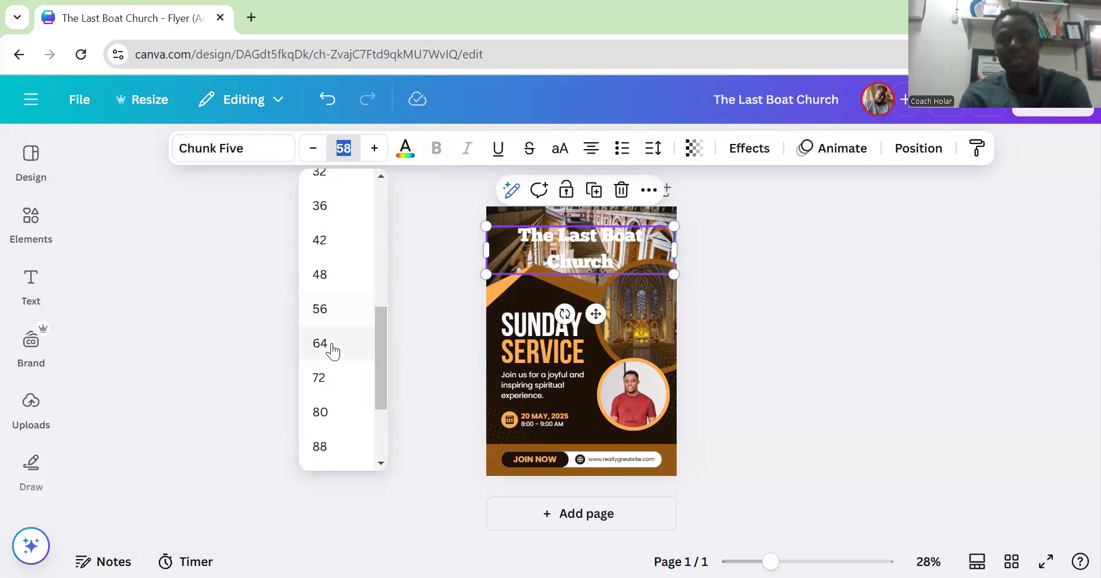
click(327, 412)
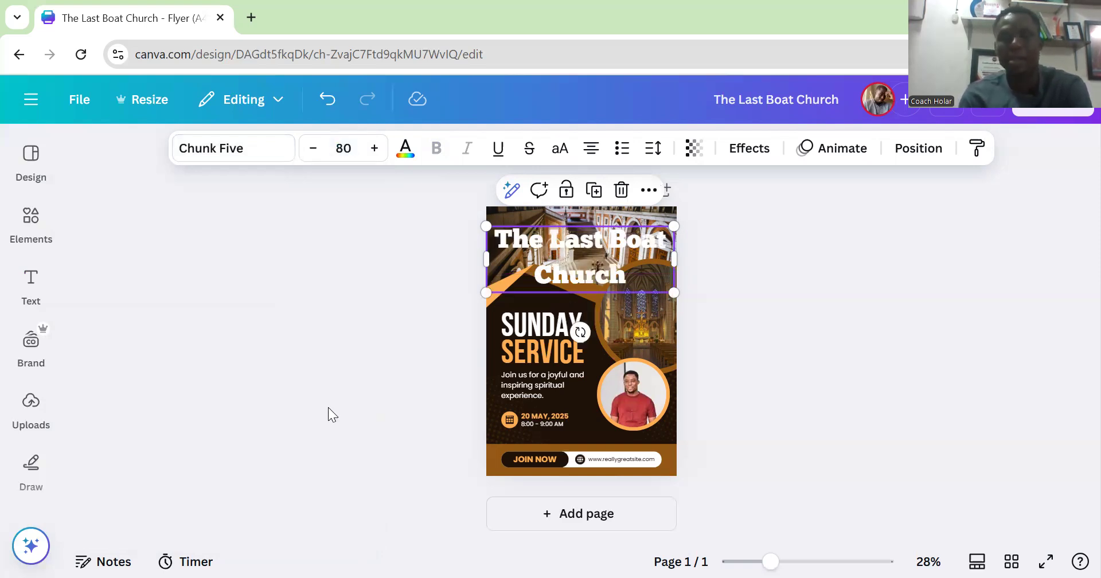
- Raise the heading's font size in small increments to 84, and lower it back to 80
click(374, 148)
click(374, 148)
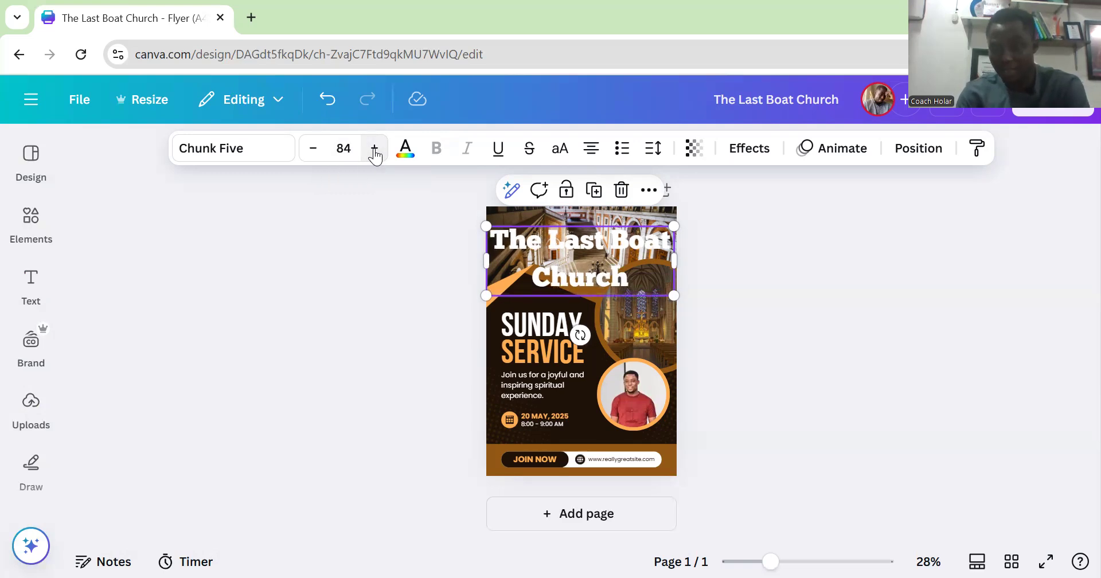
click(313, 150)
click(314, 149)
click(314, 149)
click(313, 149)
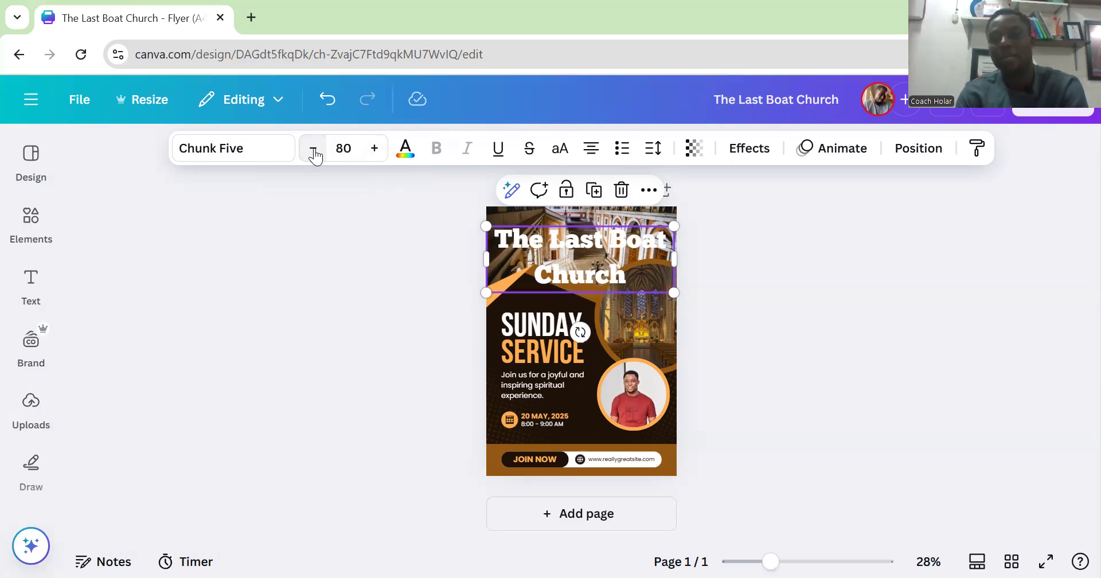
- Increase the church name heading's font size in single increments to 91, and reduce it to 90
click(373, 150)
click(373, 150)
click(373, 150)
click(373, 150)
click(373, 150)
click(373, 150)
click(373, 150)
click(373, 150)
click(374, 150)
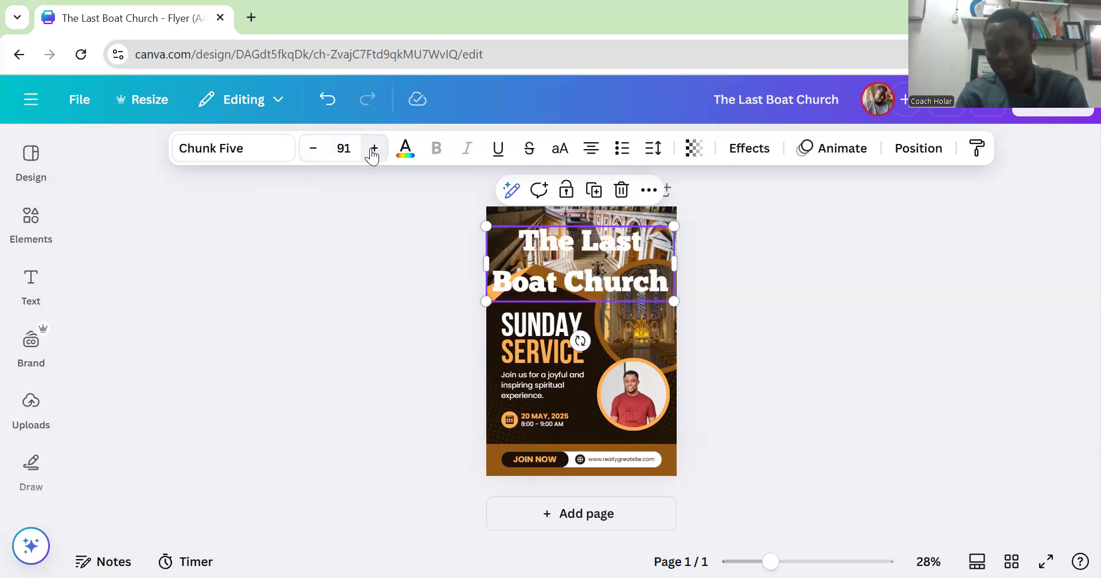
click(316, 152)
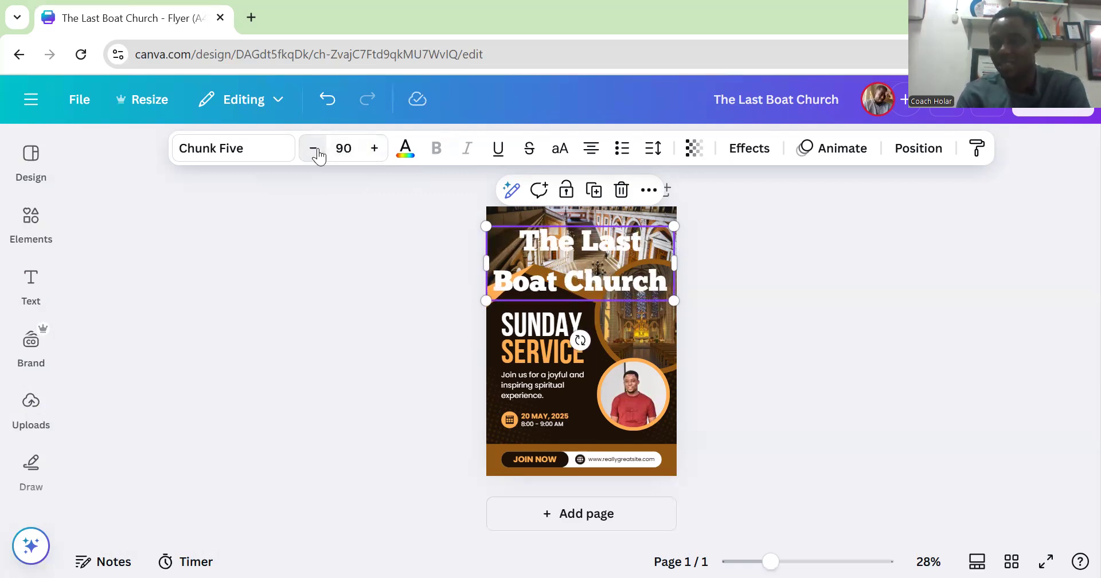
- Enter a custom font size of 150 for the church name heading
click(354, 145)
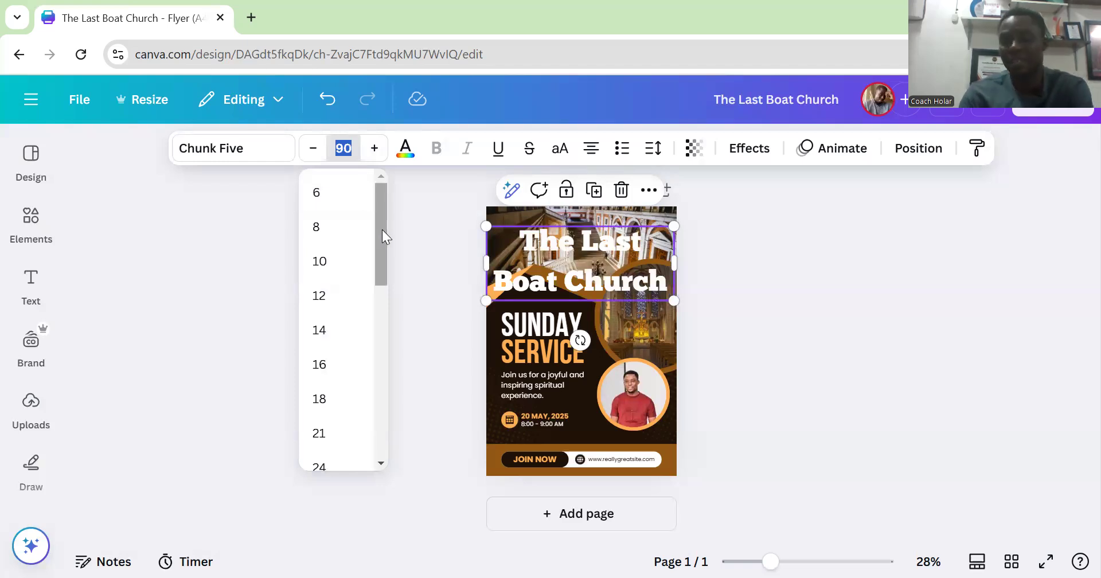
drag(382, 229, 382, 462)
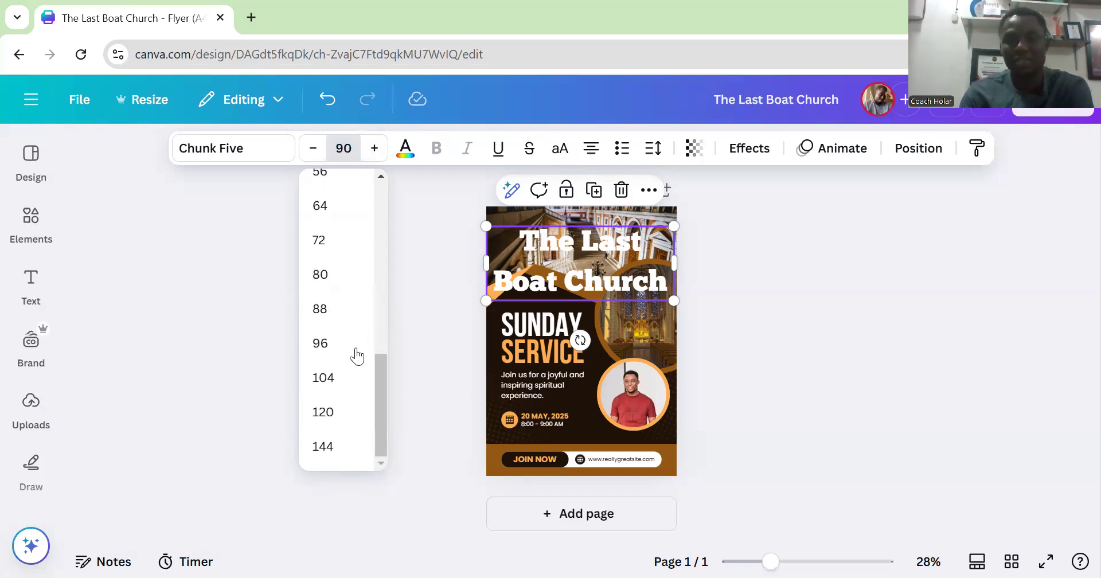
click(351, 146)
click(351, 146)
click(351, 146)
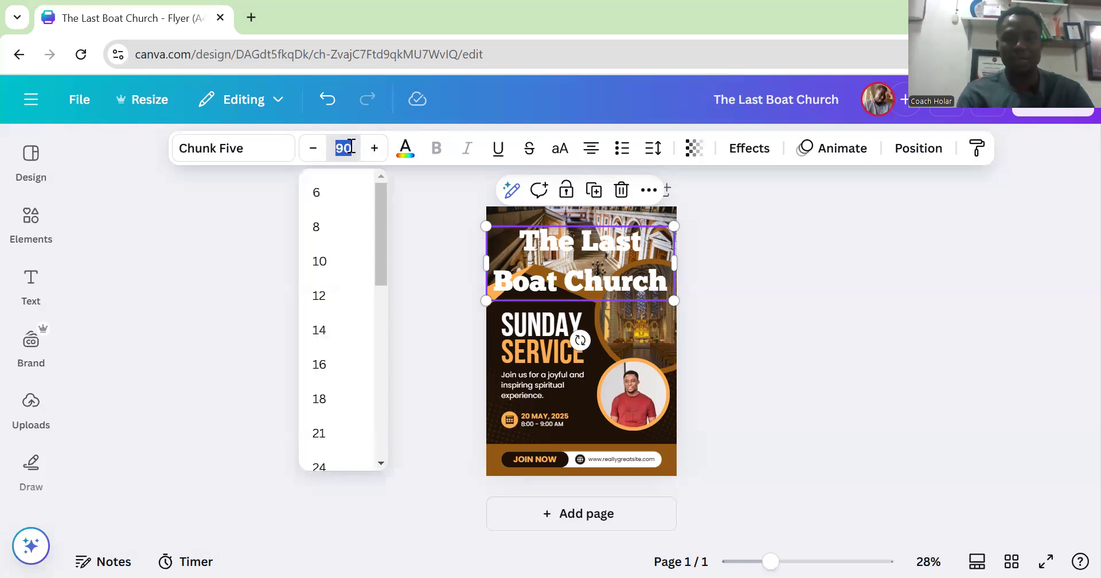
text(150)
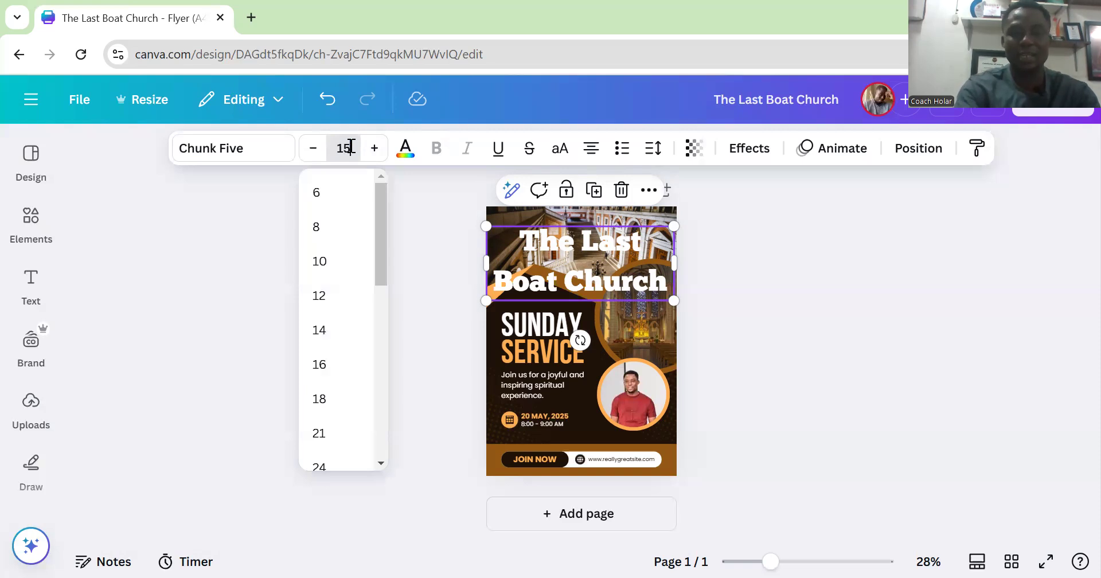
key(Return)
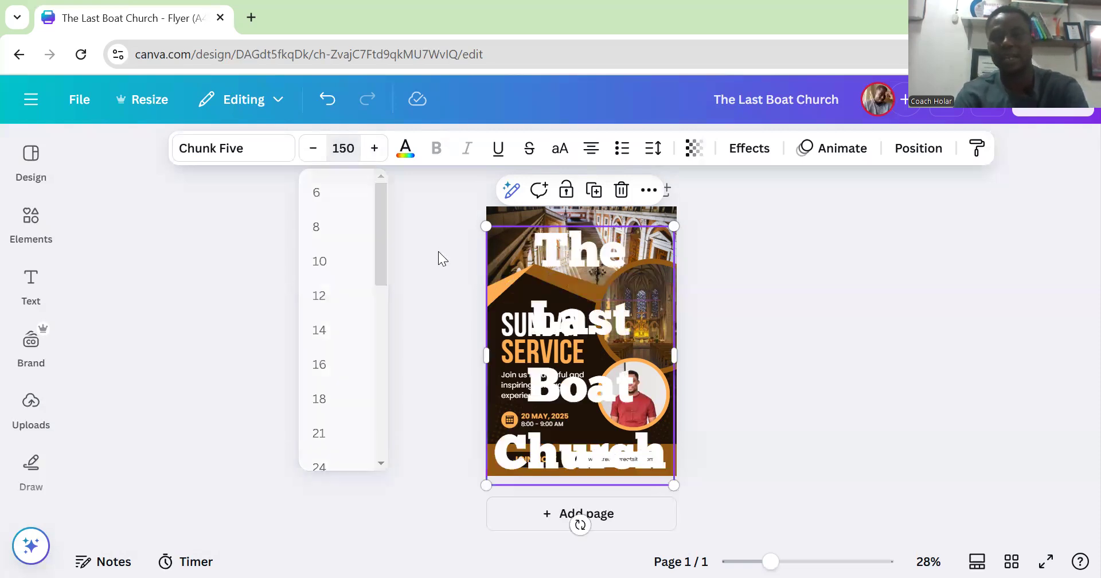
click(438, 253)
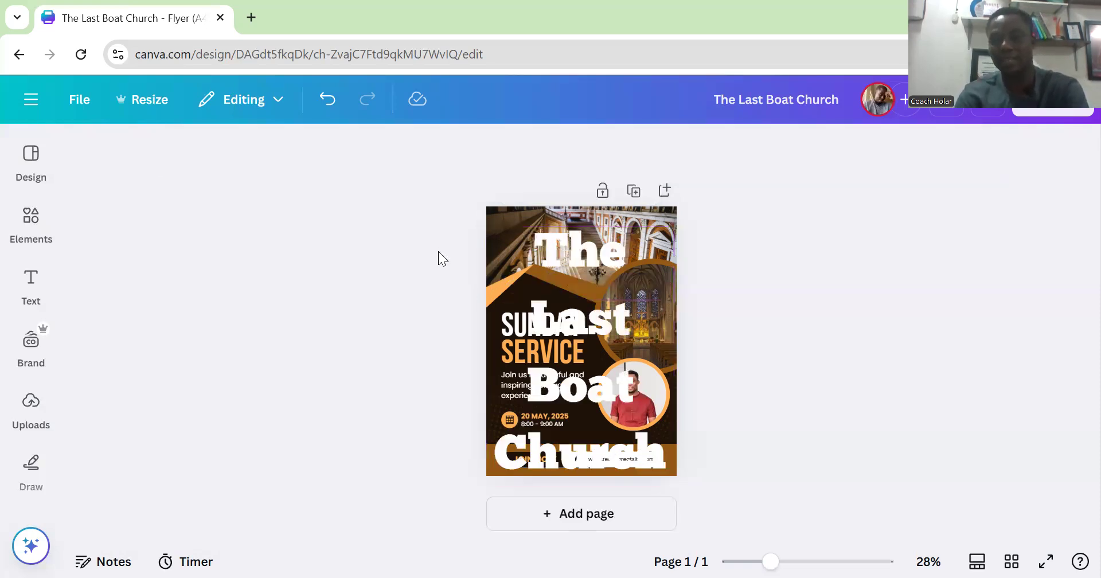
- Select the oversized church name heading and set its font size back to 90
click(585, 265)
click(355, 149)
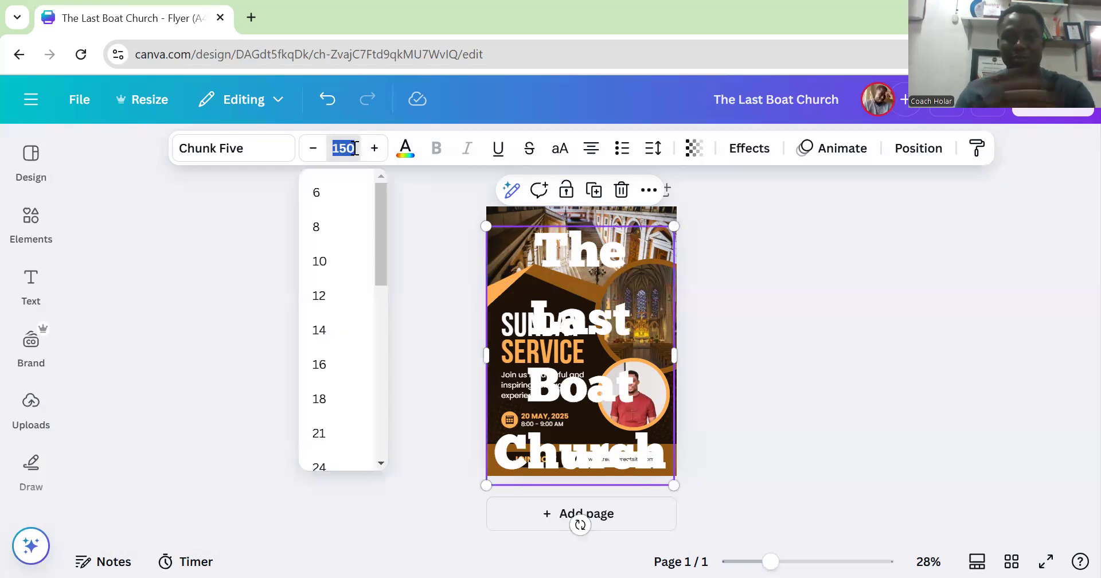
text(90)
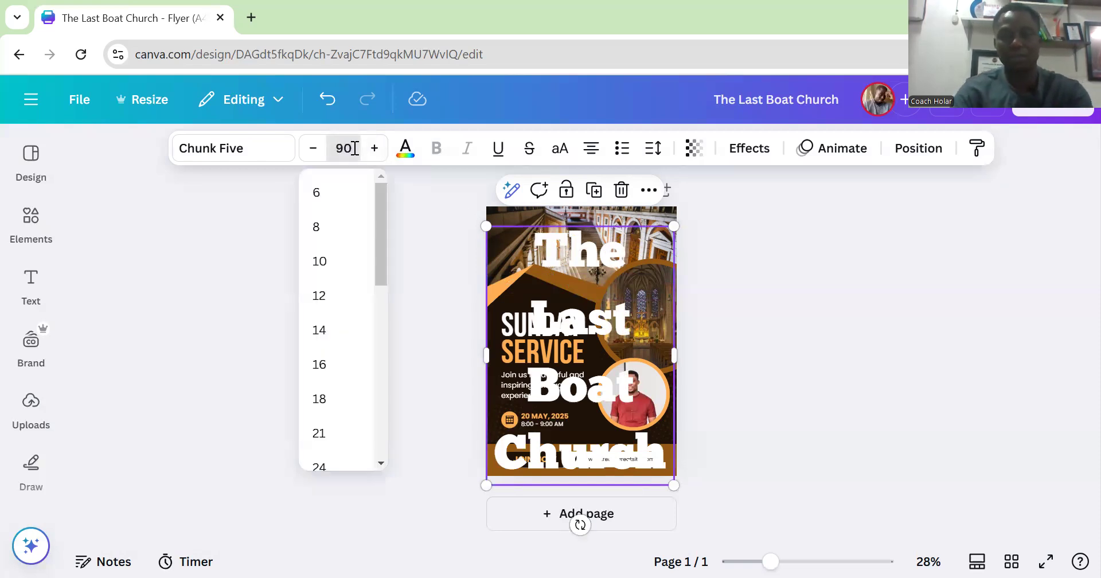
click(413, 218)
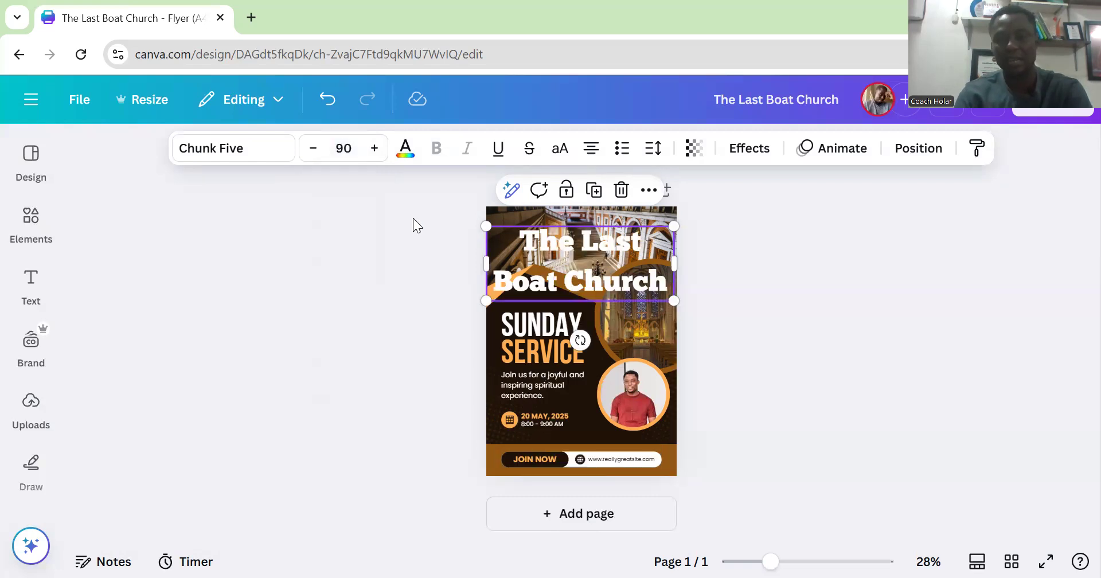
- Try near-black and red photo colours on the text of the church name heading
click(606, 271)
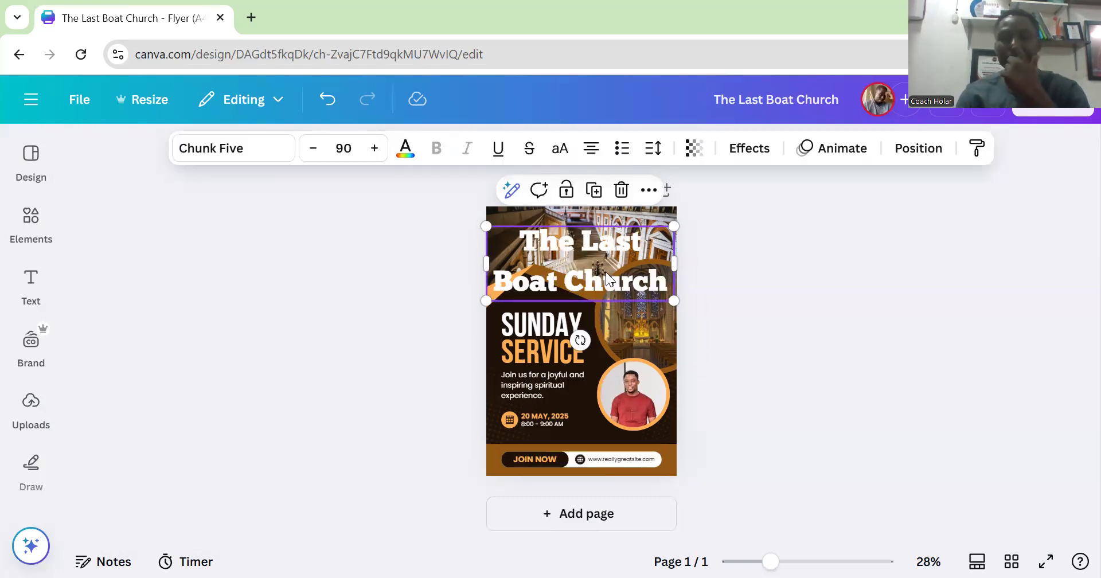
click(406, 164)
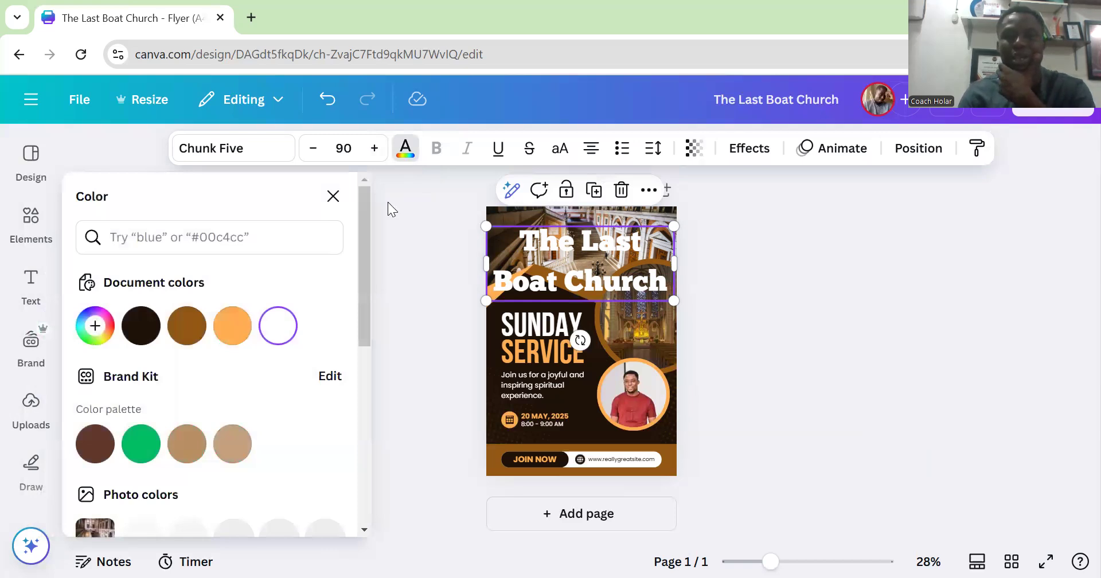
drag(361, 320, 361, 378)
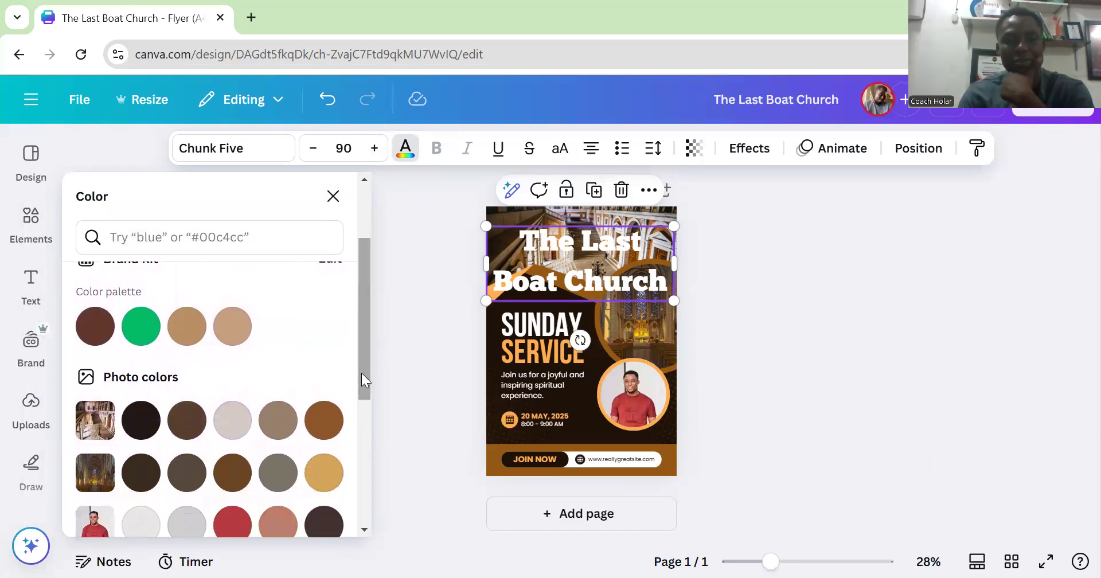
click(128, 428)
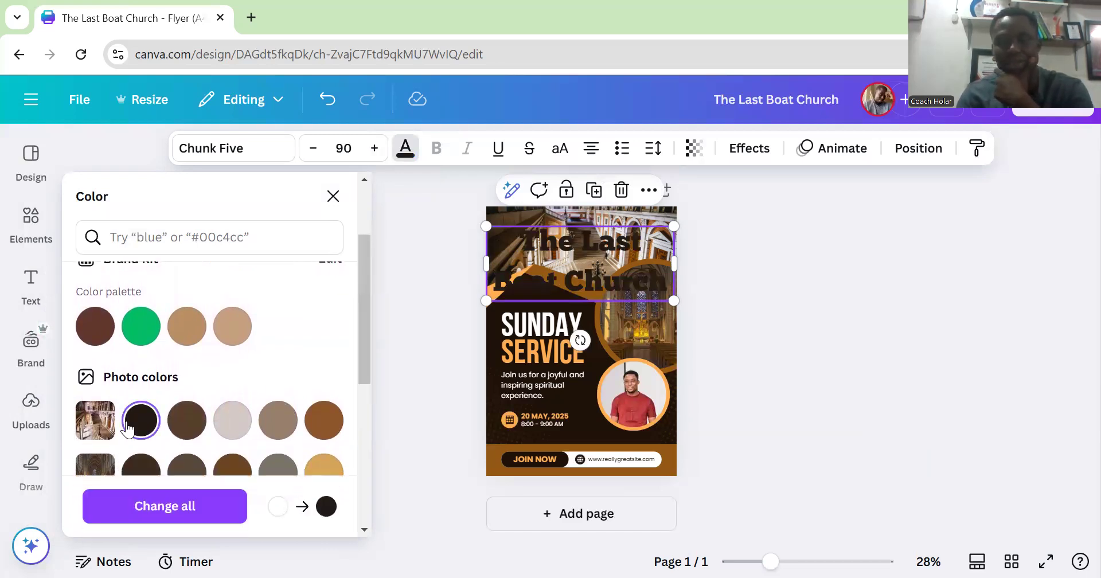
drag(360, 352, 361, 413)
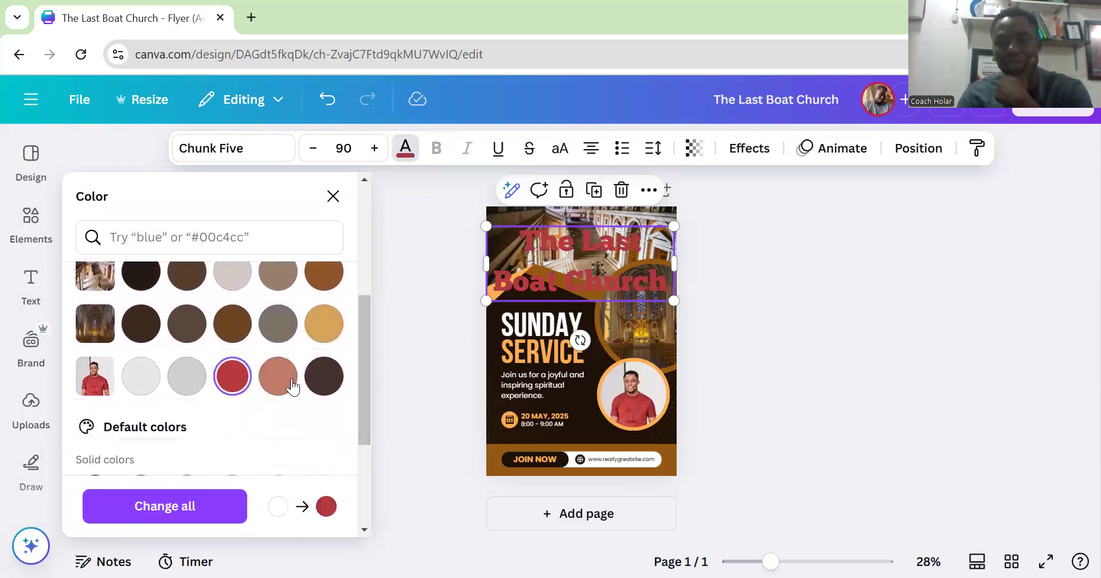
- Try the purple and orange default solid colours on the church name heading
drag(366, 377, 366, 434)
click(225, 405)
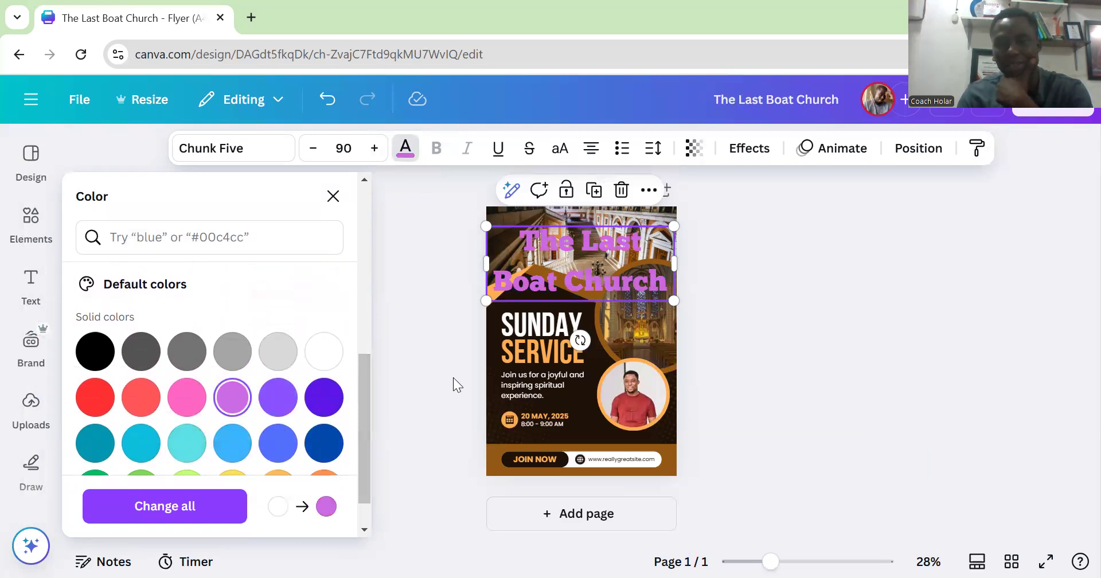
drag(359, 390, 360, 430)
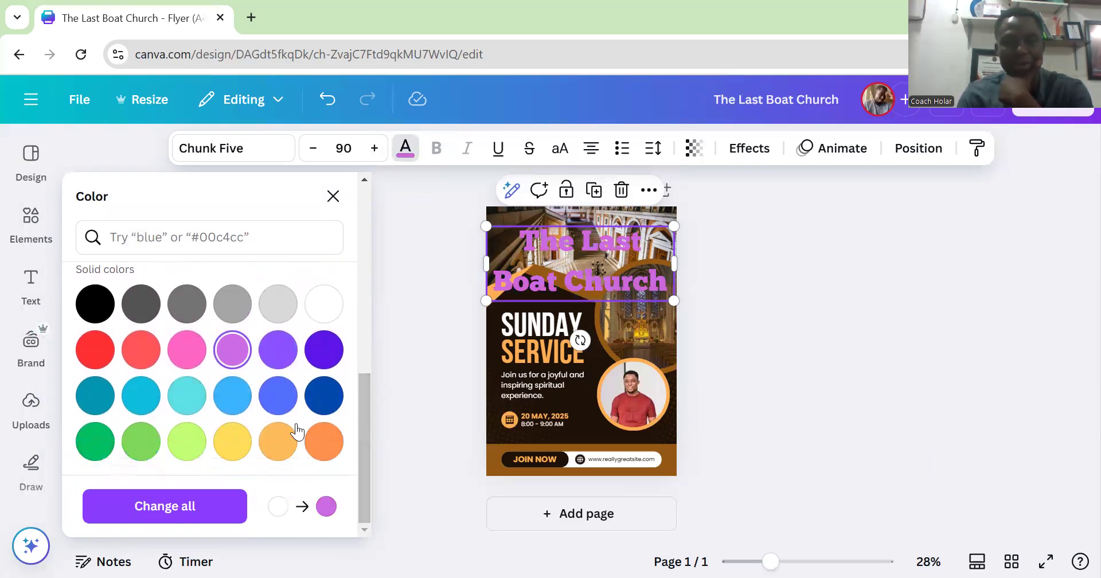
click(326, 455)
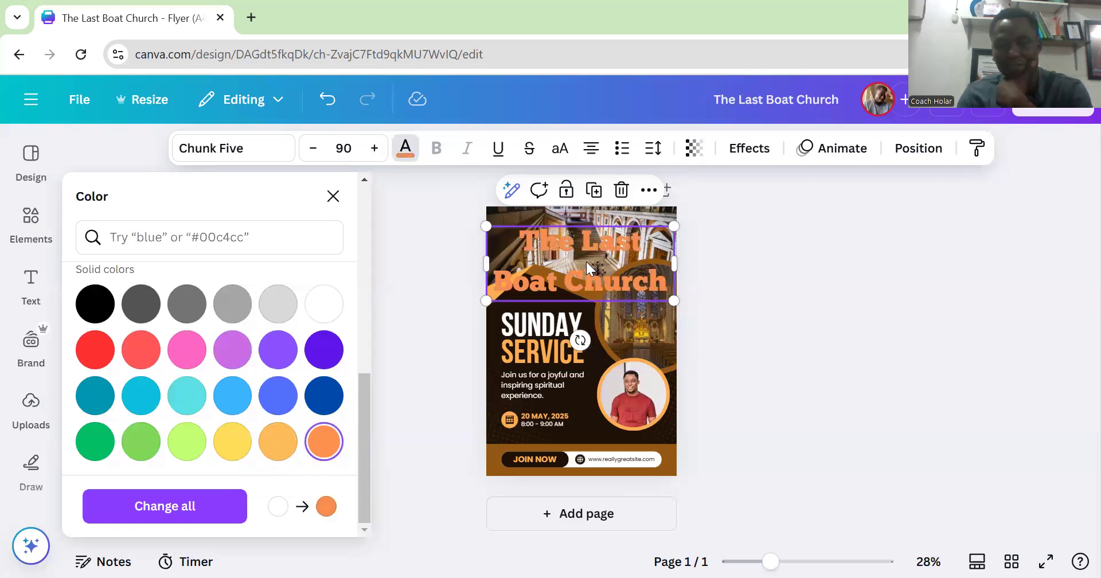
- Move the church name heading slightly upward over the church interior photo and set its text colour to white
drag(586, 262, 588, 251)
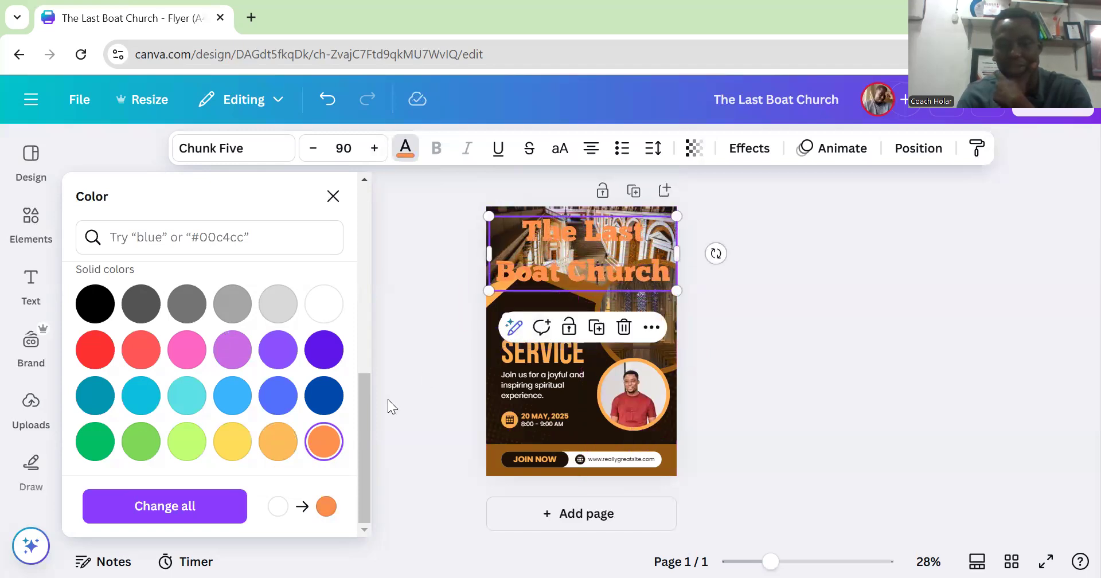
click(324, 305)
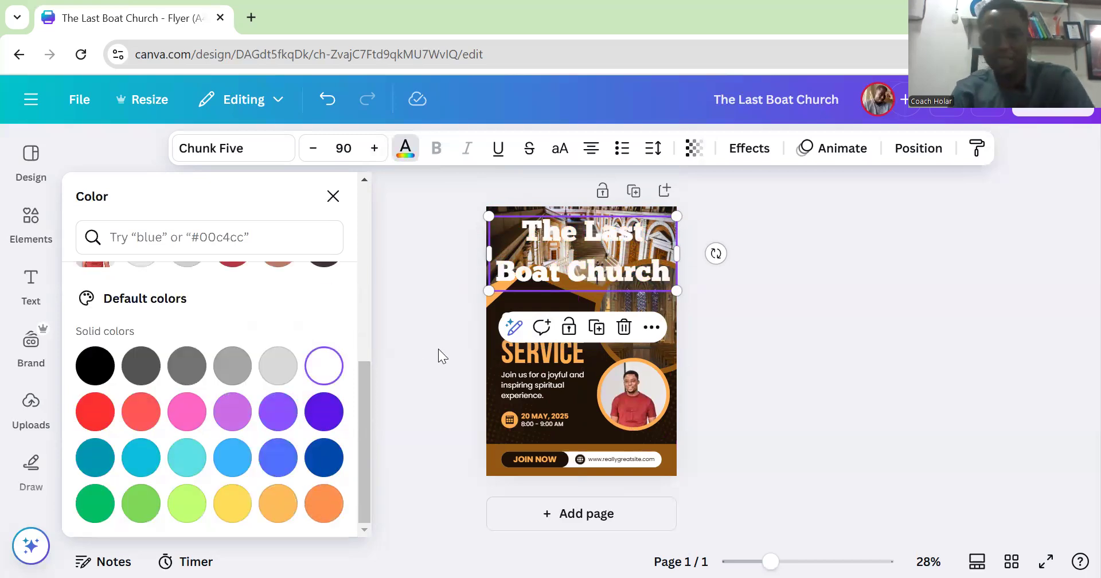
- Cycle the church name heading's text alignment through justified and centred, ending with it left-aligned
key(Escape)
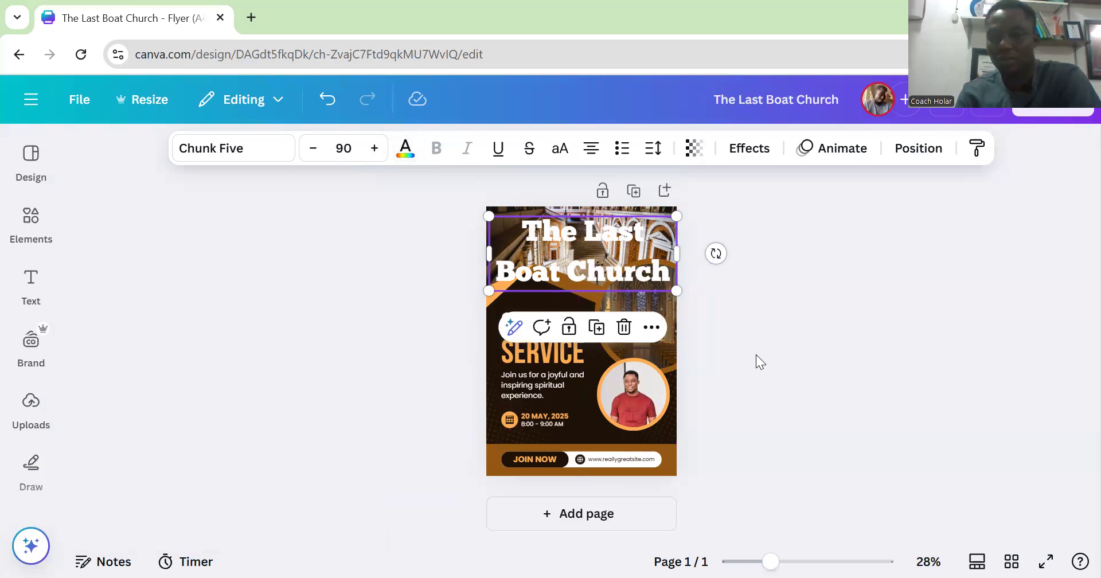
key(Escape)
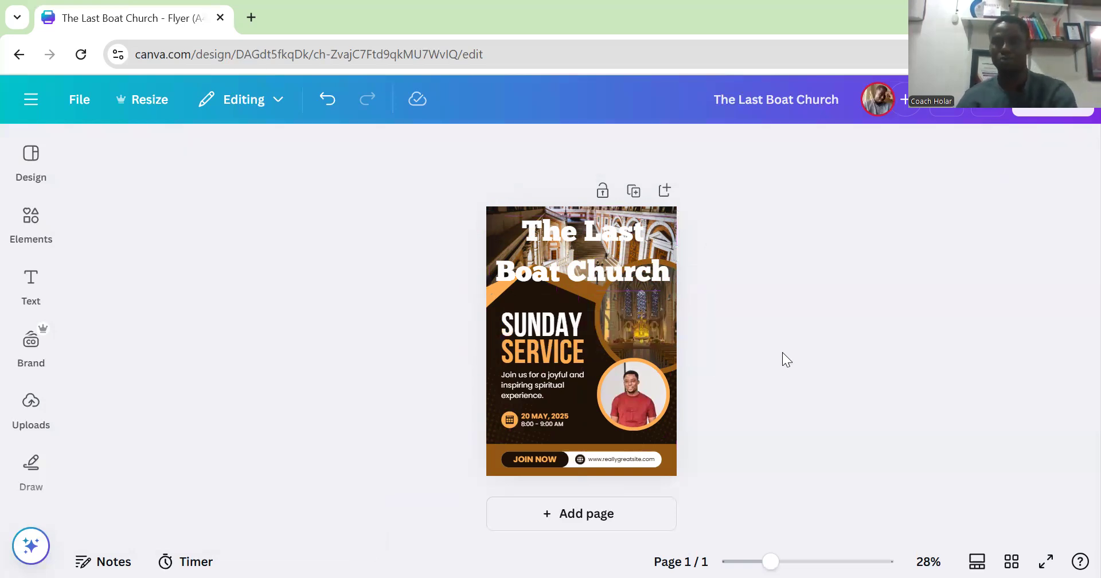
click(601, 255)
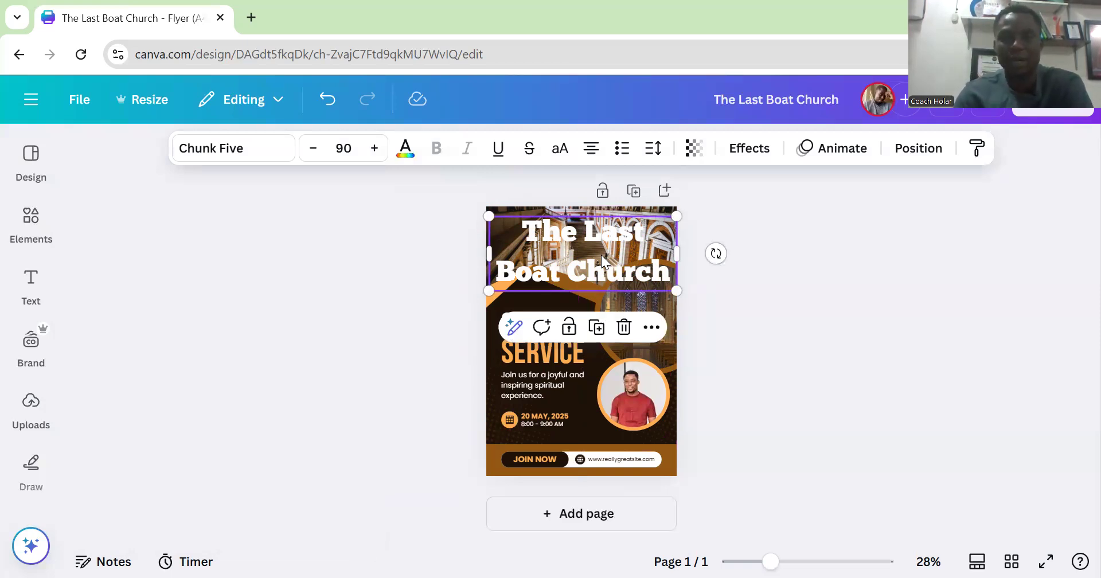
click(596, 151)
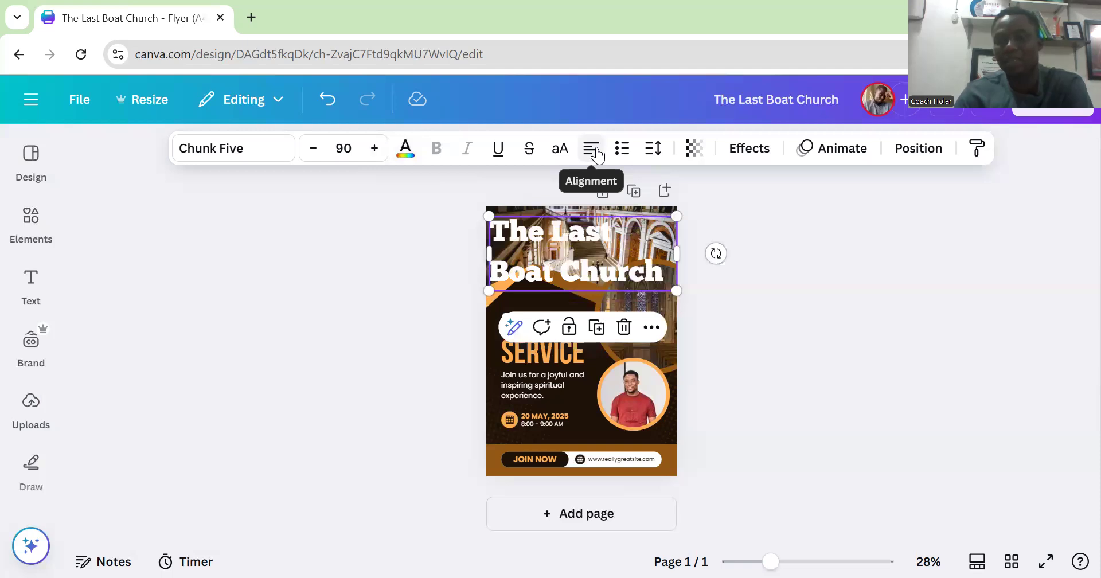
click(596, 153)
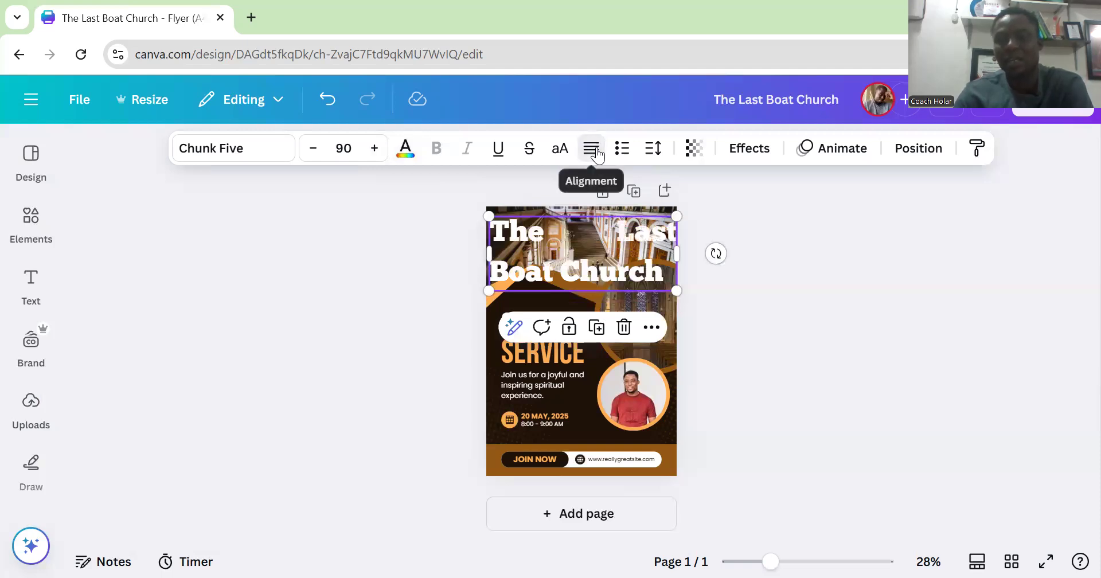
click(596, 152)
click(597, 153)
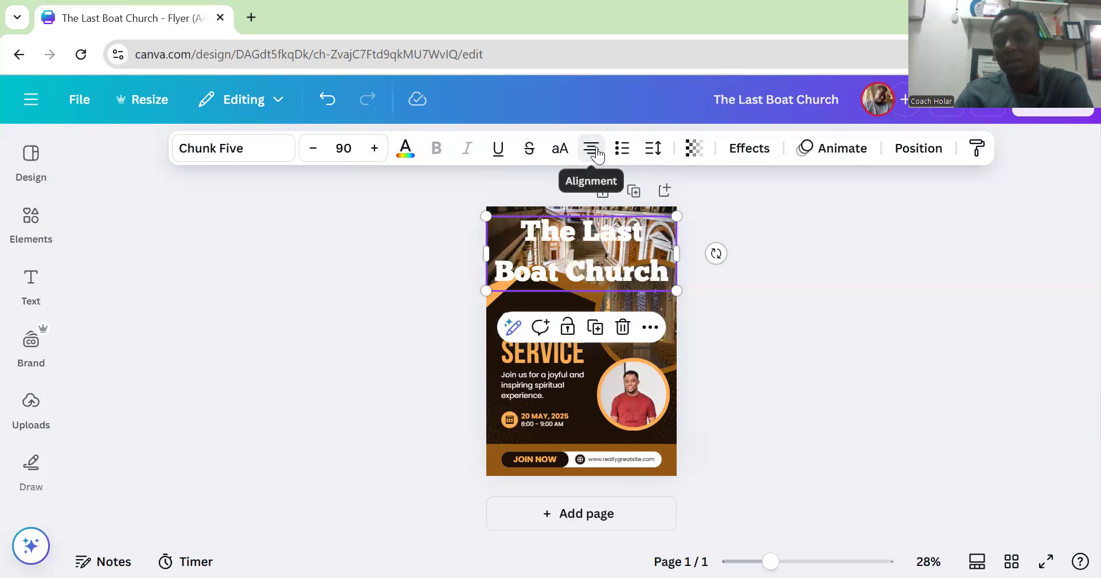
click(596, 153)
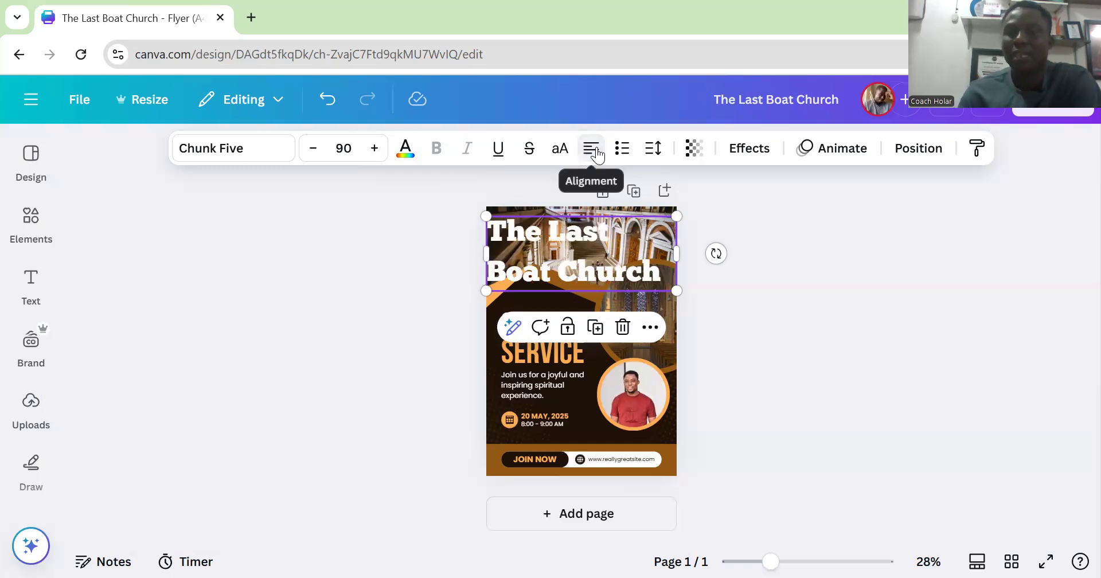
- Tighten the line spacing of the two-line church name heading to 0.86 and deselect it
click(654, 151)
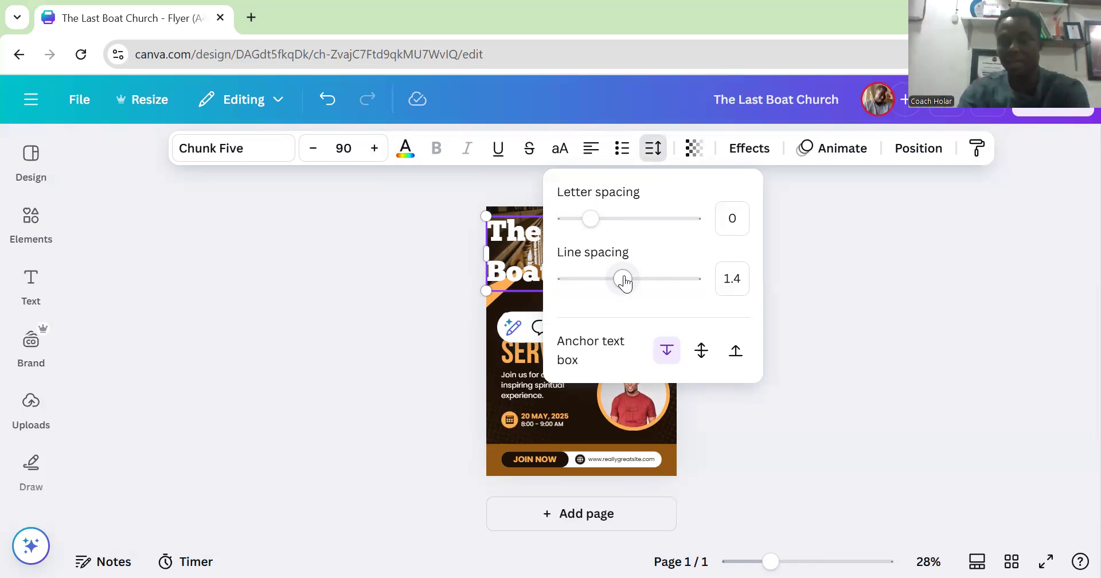
drag(625, 281, 589, 280)
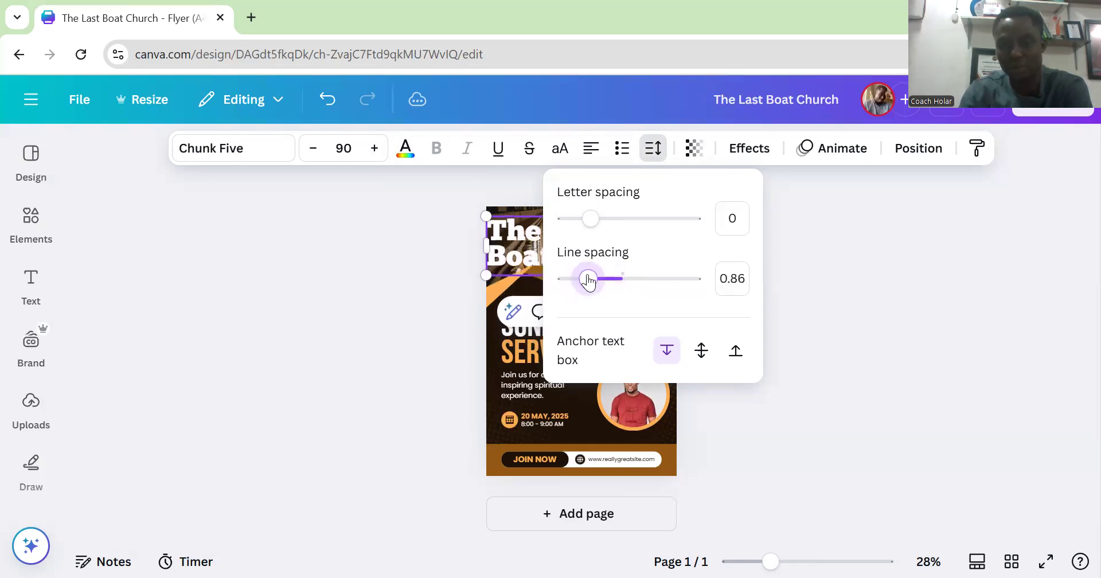
click(846, 290)
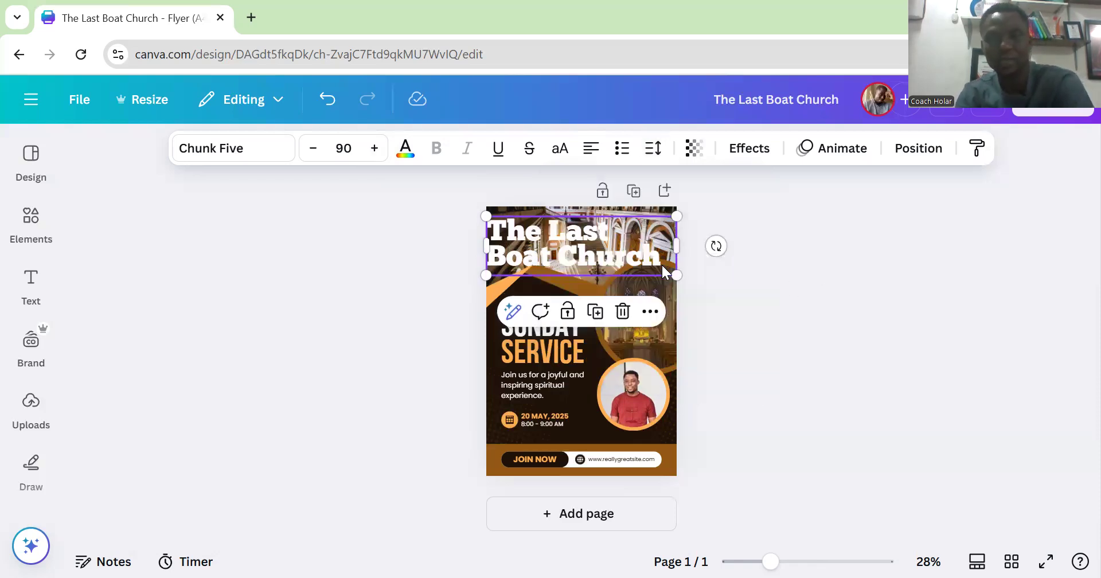
click(752, 297)
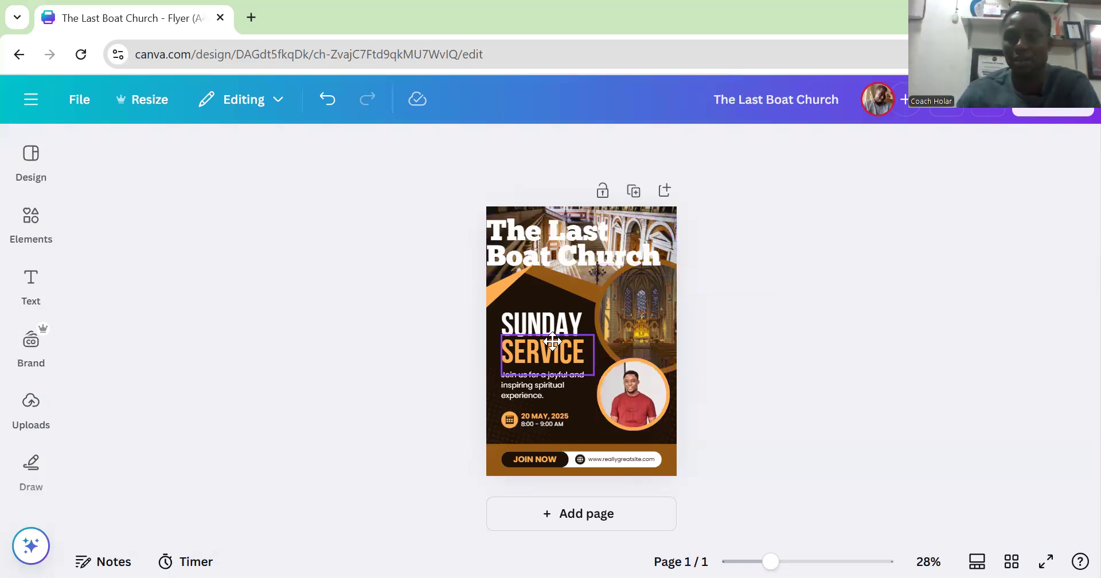
click(572, 252)
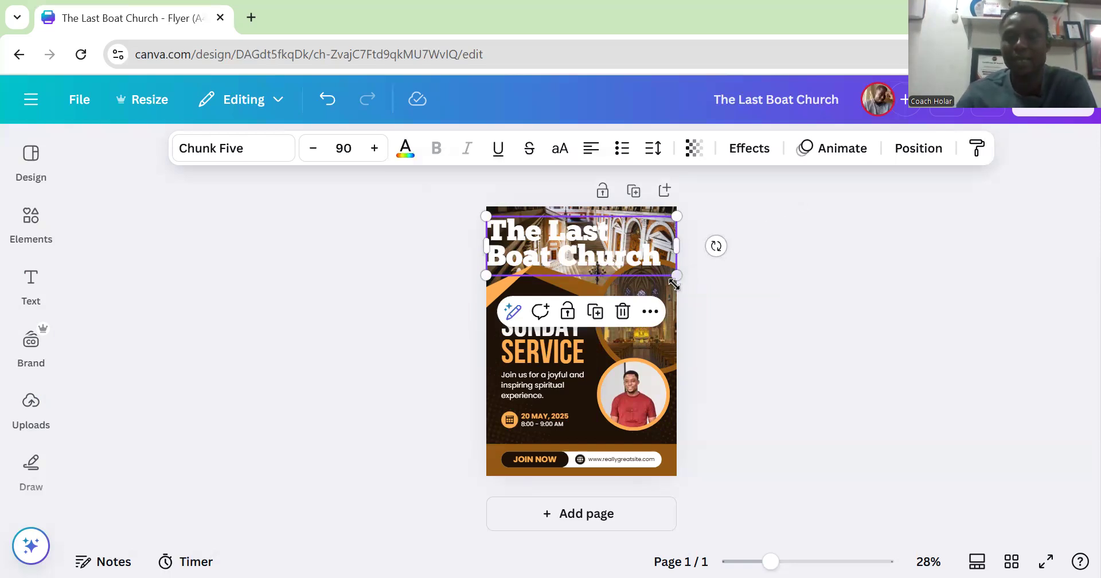
click(650, 314)
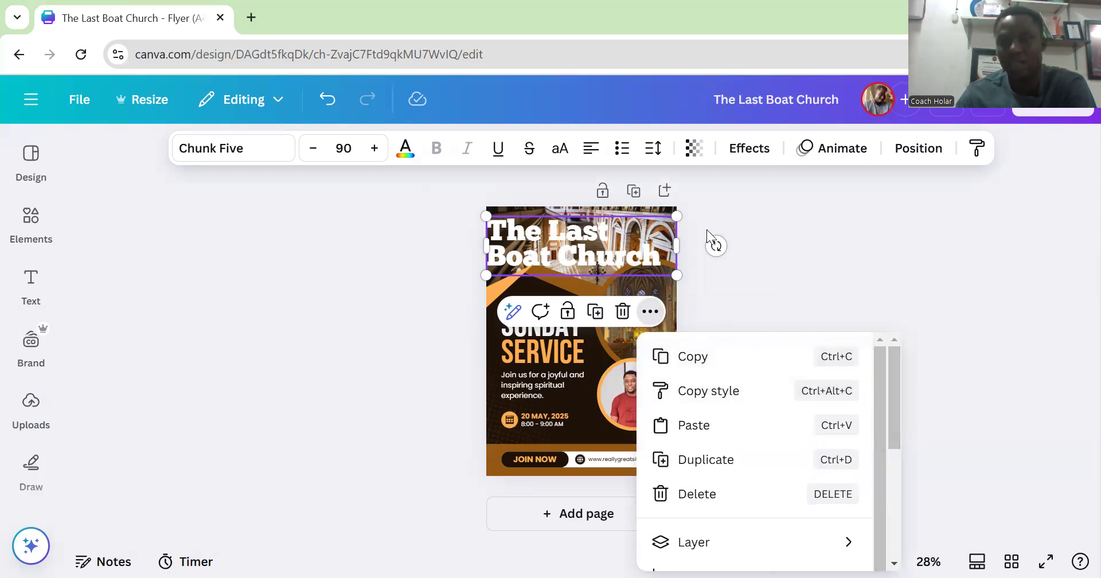
click(788, 235)
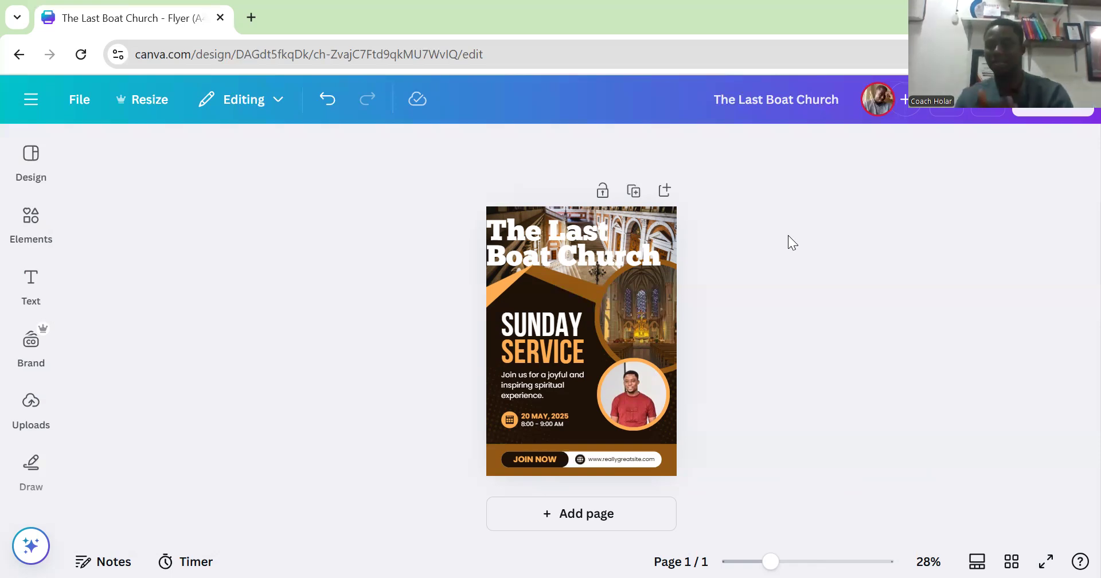
- Send the church name heading one layer backward
click(582, 242)
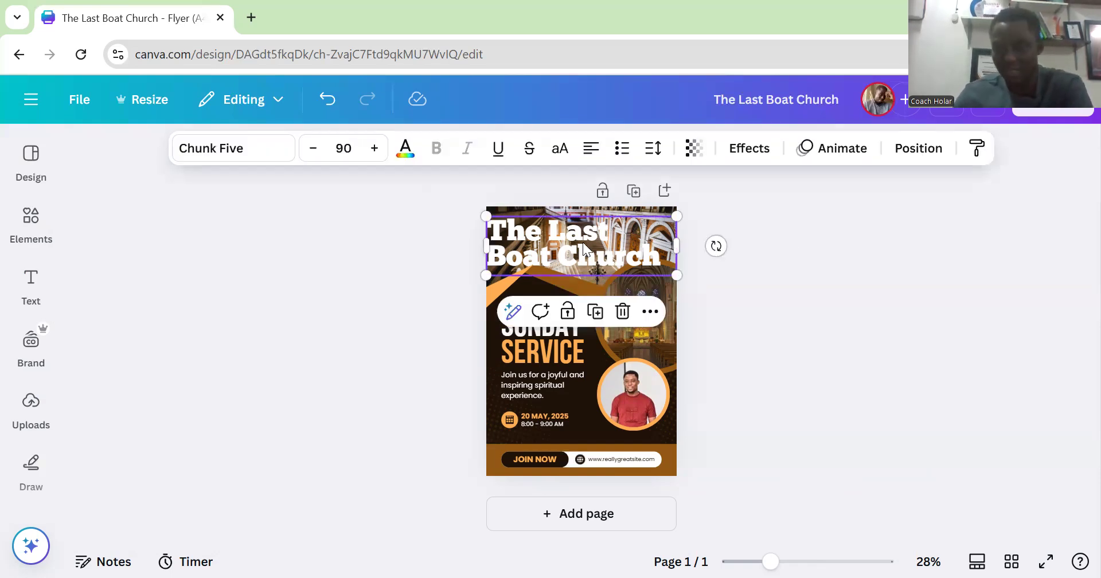
click(650, 313)
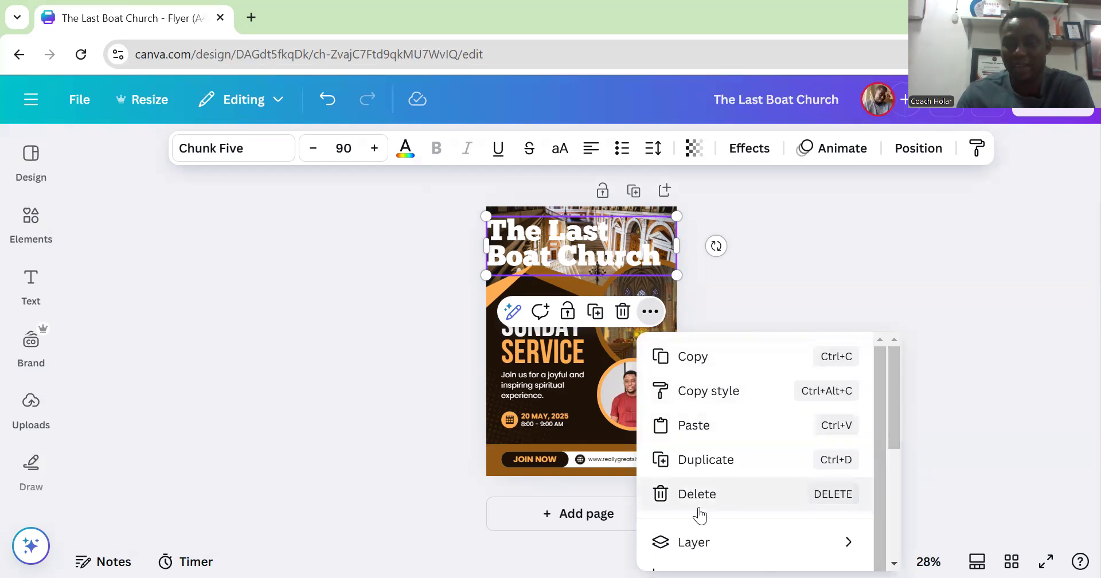
mouse_move(683, 547)
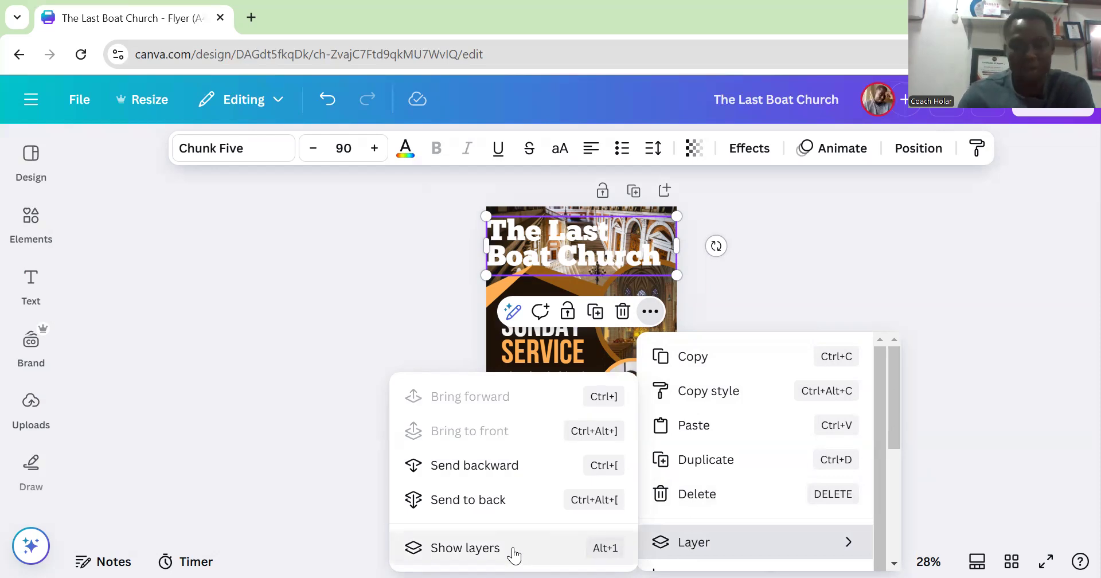
click(471, 470)
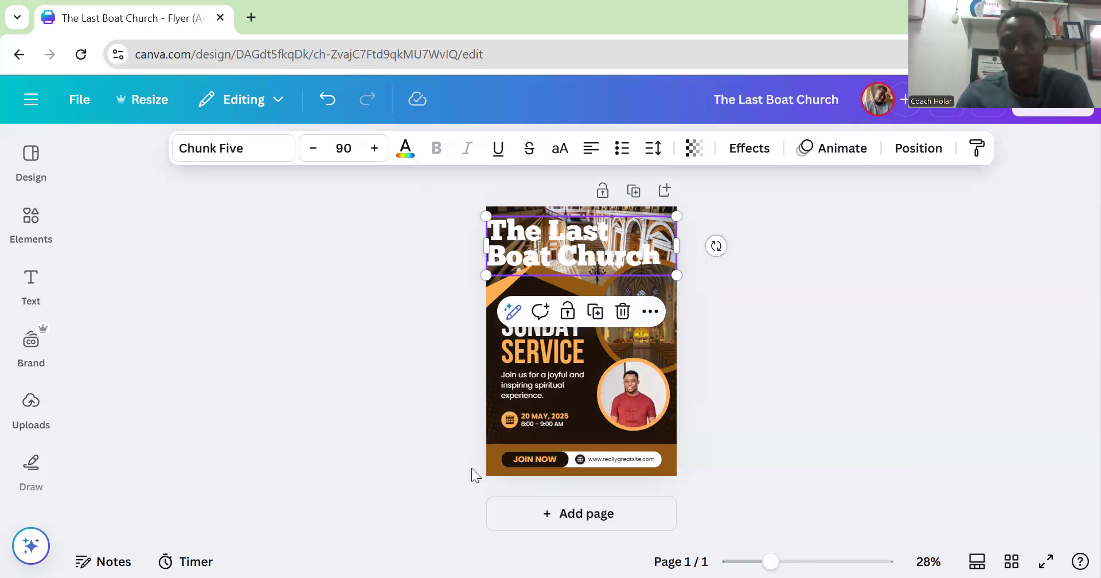
- Send the church name heading to the very back of the layer stack, behind the church interior photo
click(559, 246)
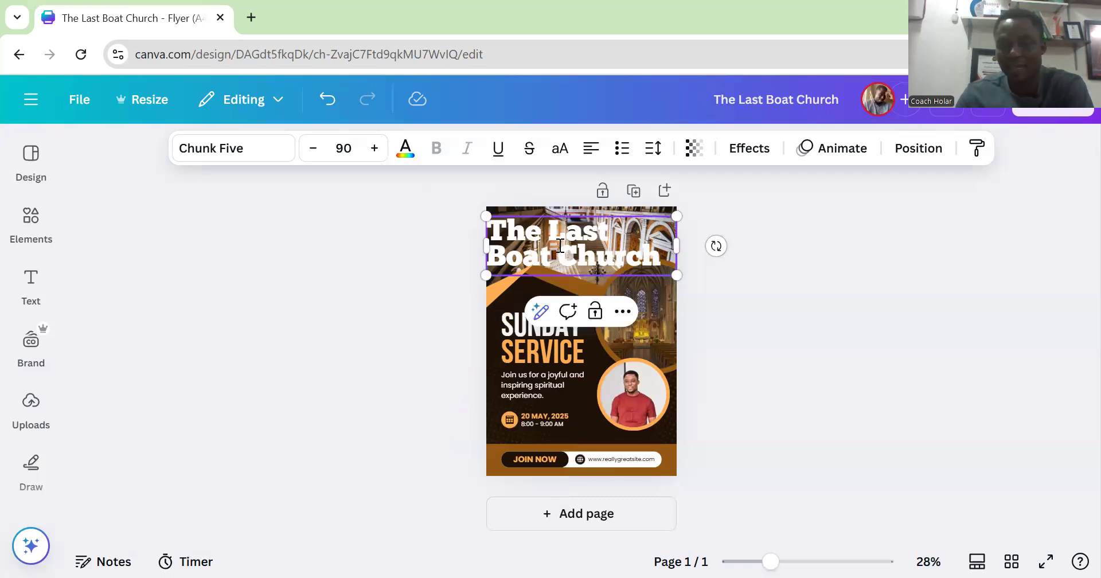
click(753, 269)
click(607, 249)
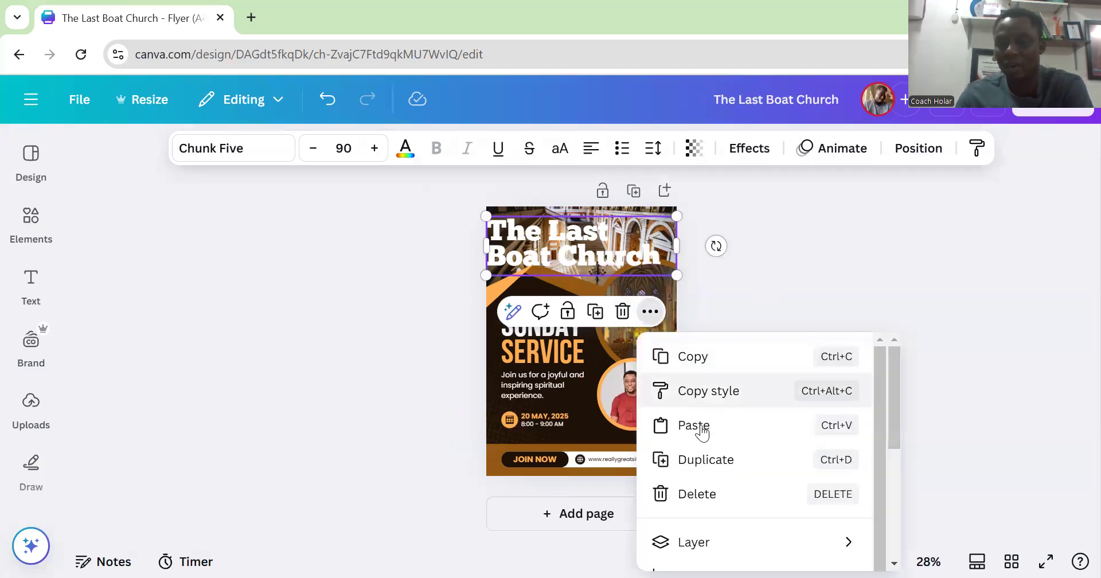
mouse_move(745, 550)
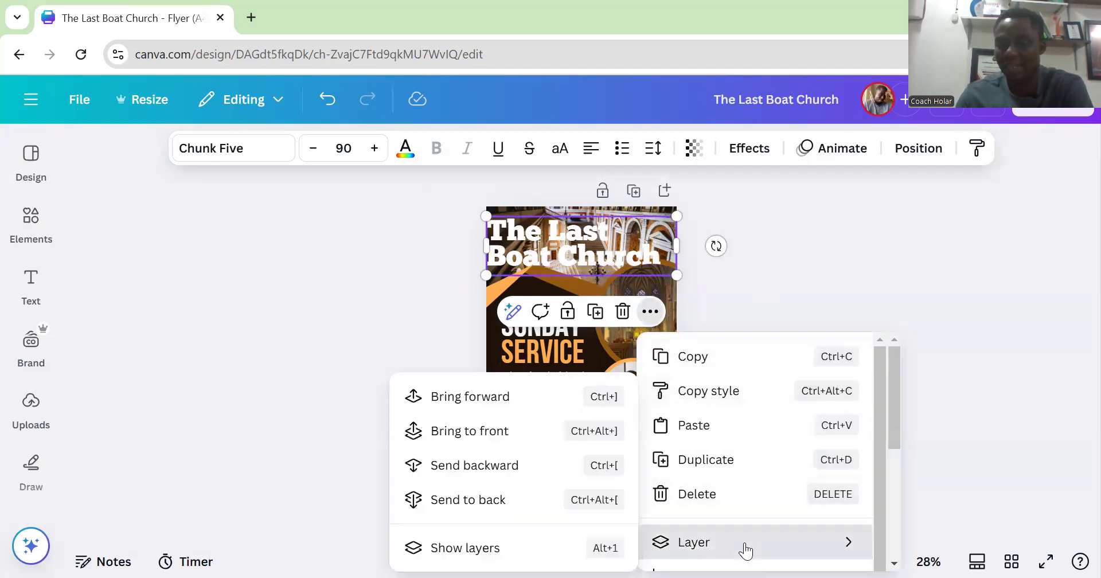
click(468, 499)
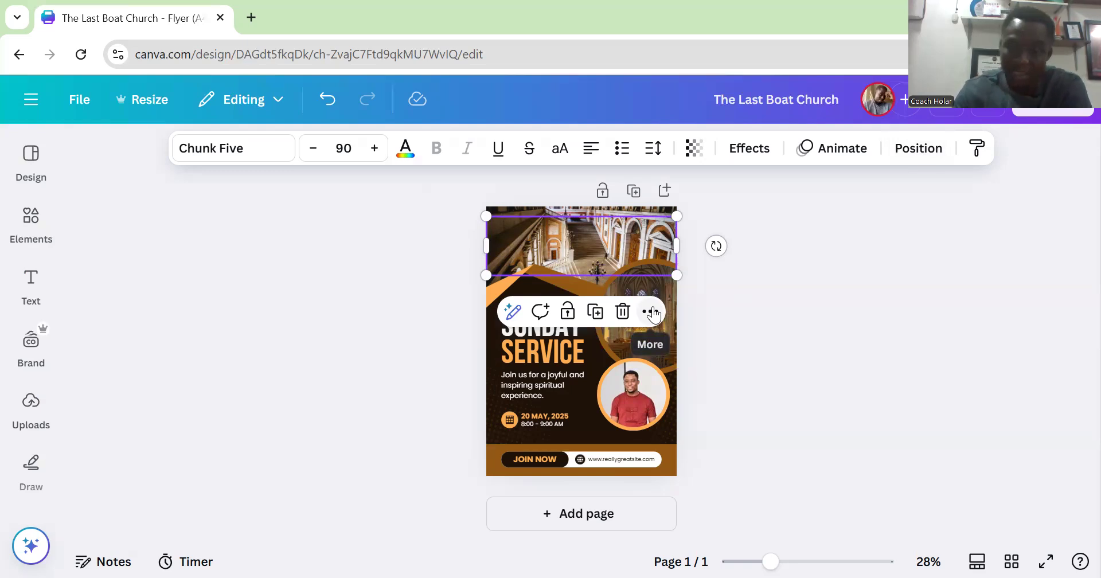
- Examine the flyer's full layer list from the church name heading up to the website text layer, keeping the layer order
click(918, 150)
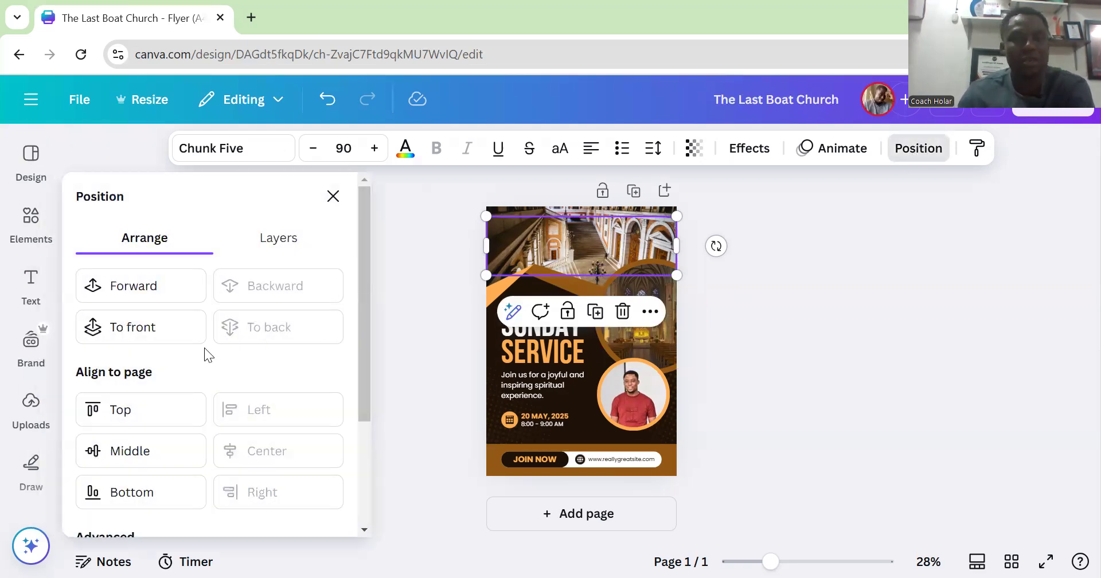
click(291, 243)
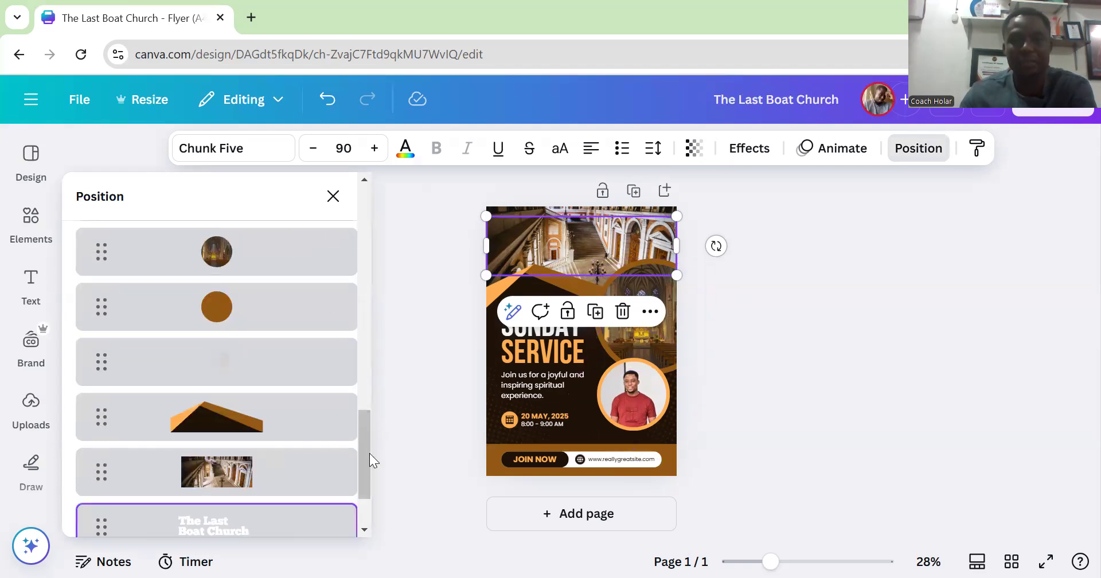
drag(363, 459, 386, 220)
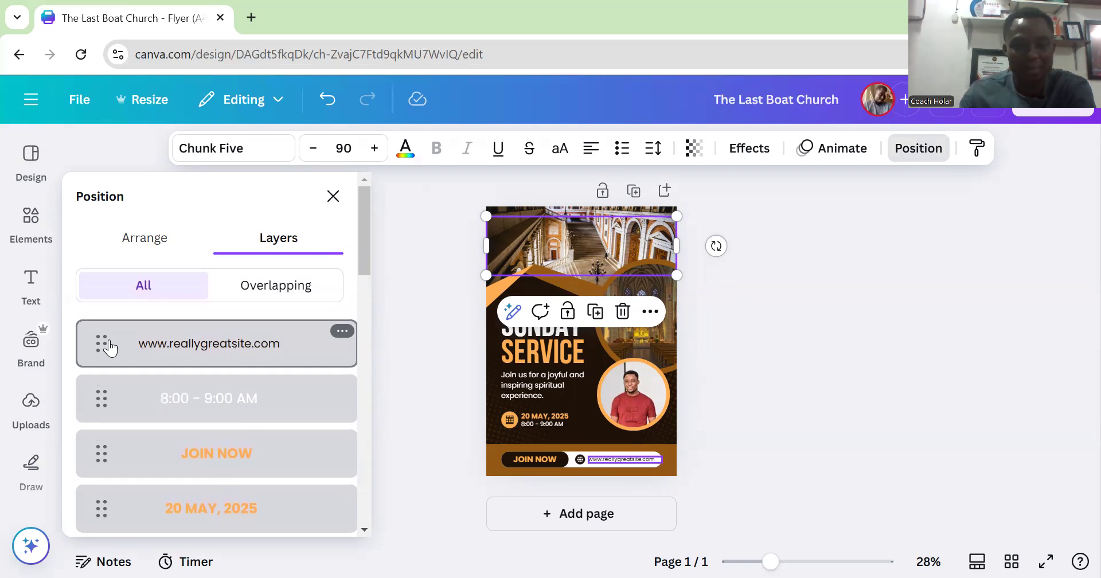
mouse_move(103, 352)
mouse_down()
mouse_move(105, 423)
mouse_move(100, 351)
mouse_up()
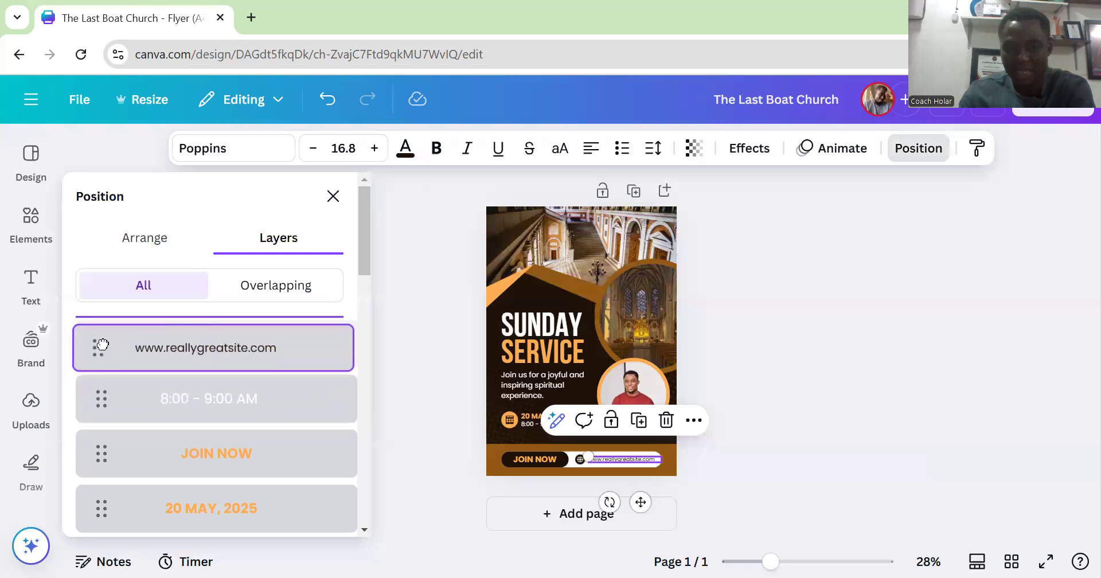
click(792, 469)
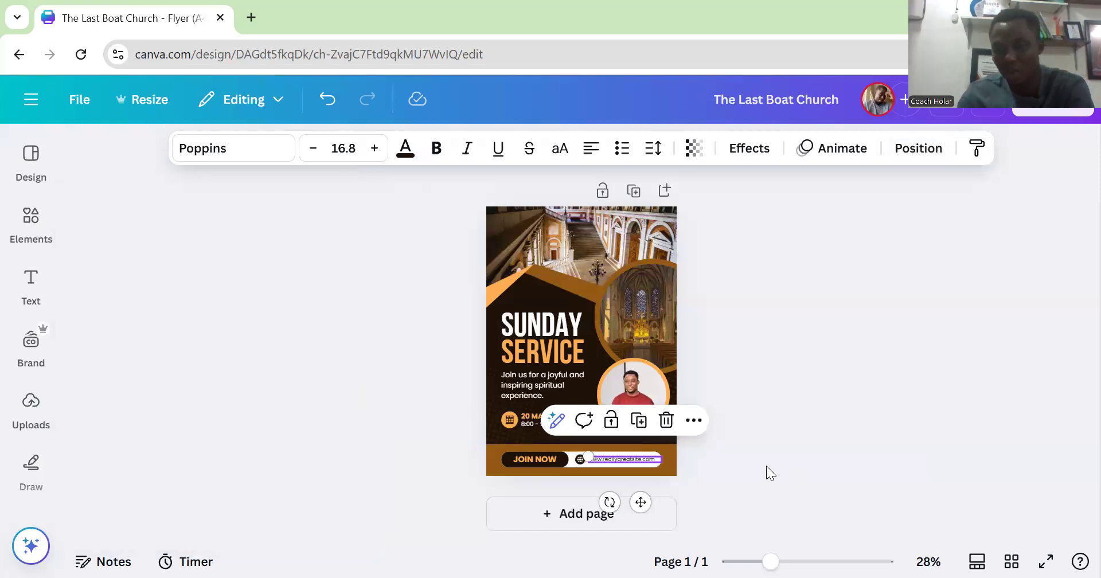
click(838, 437)
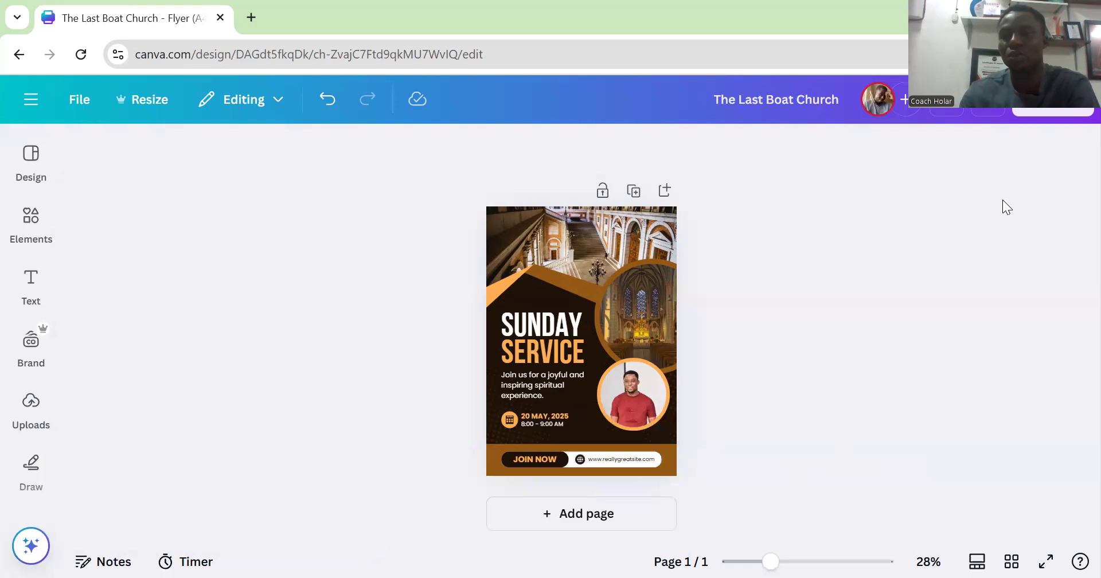
- Bring the church interior photo at the top of the flyer to the front of all layers
click(577, 255)
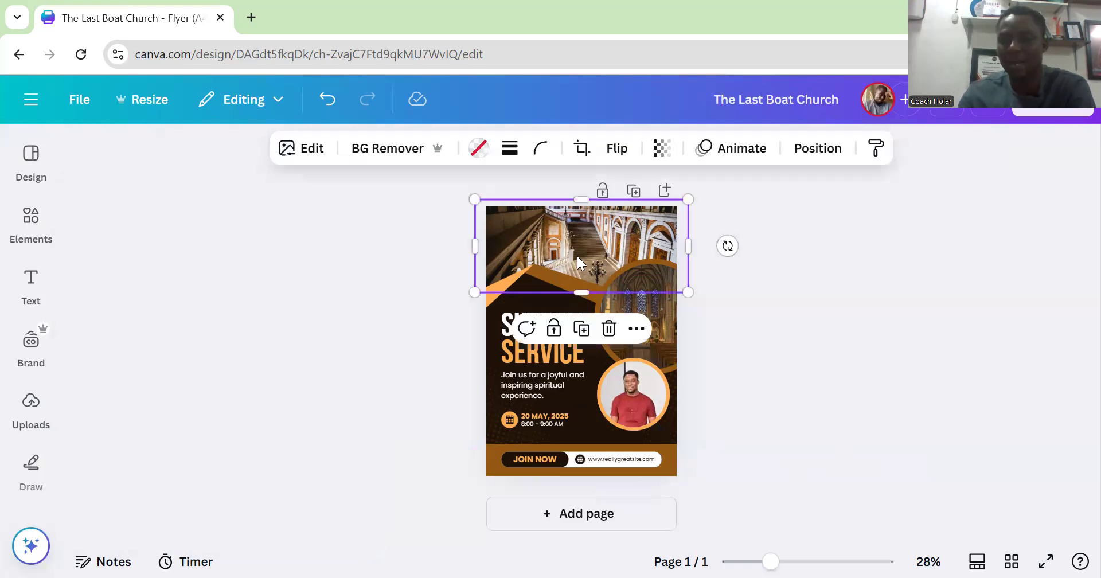
click(829, 151)
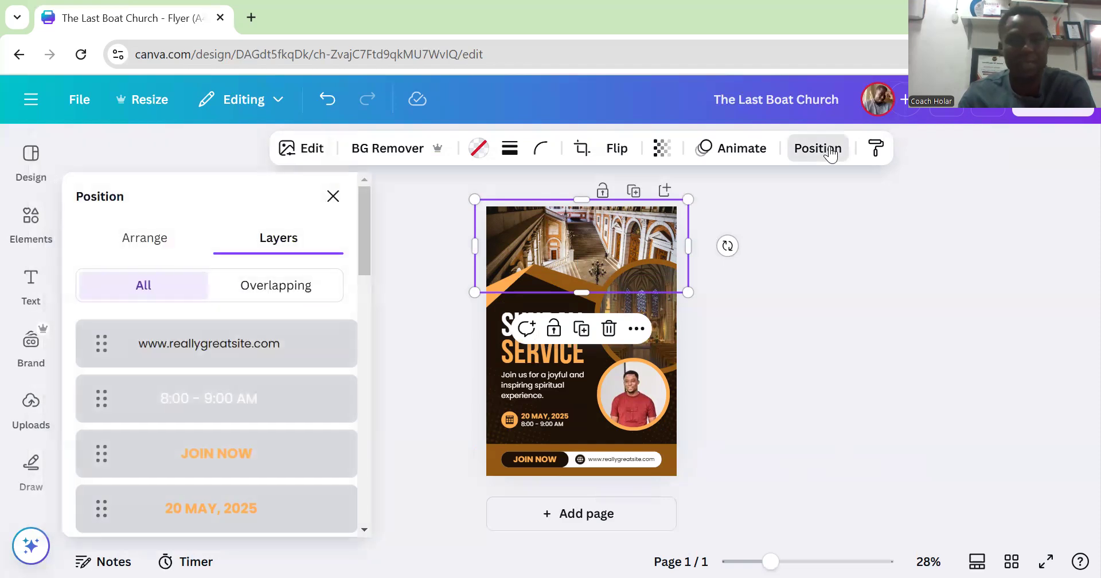
click(142, 247)
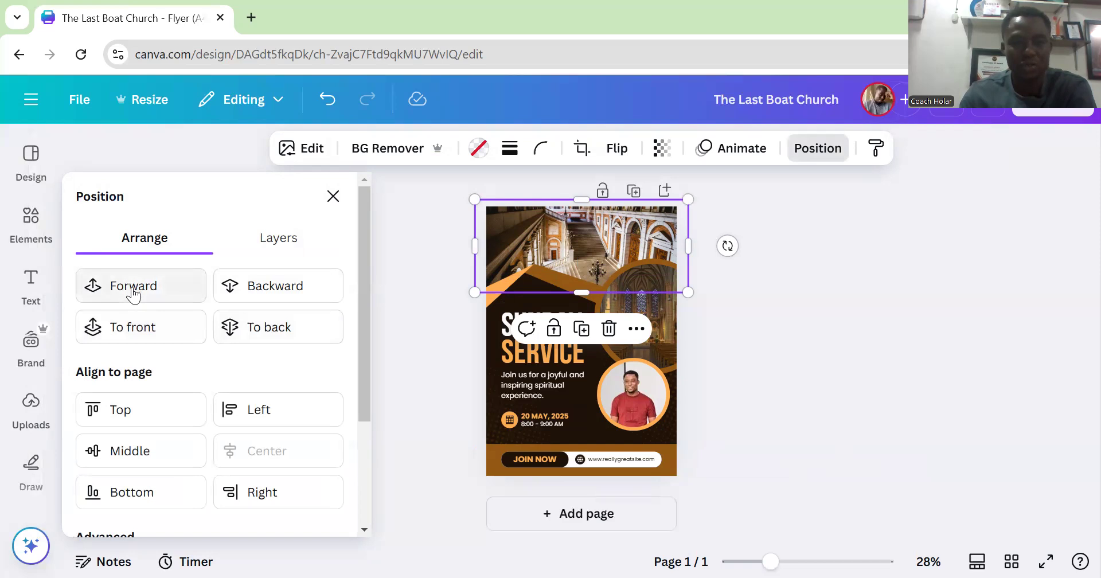
click(129, 329)
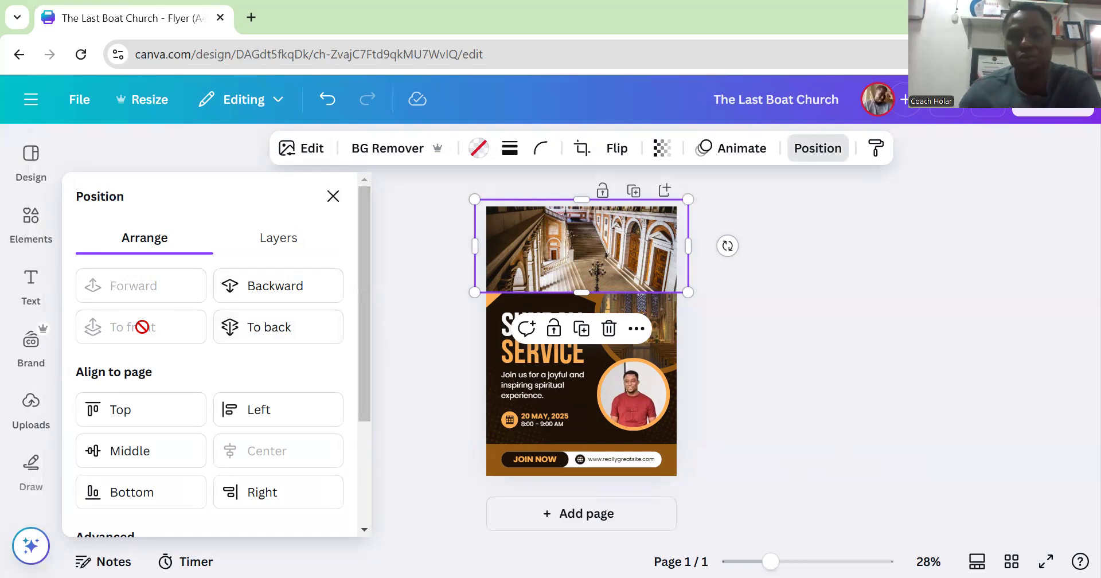
click(416, 272)
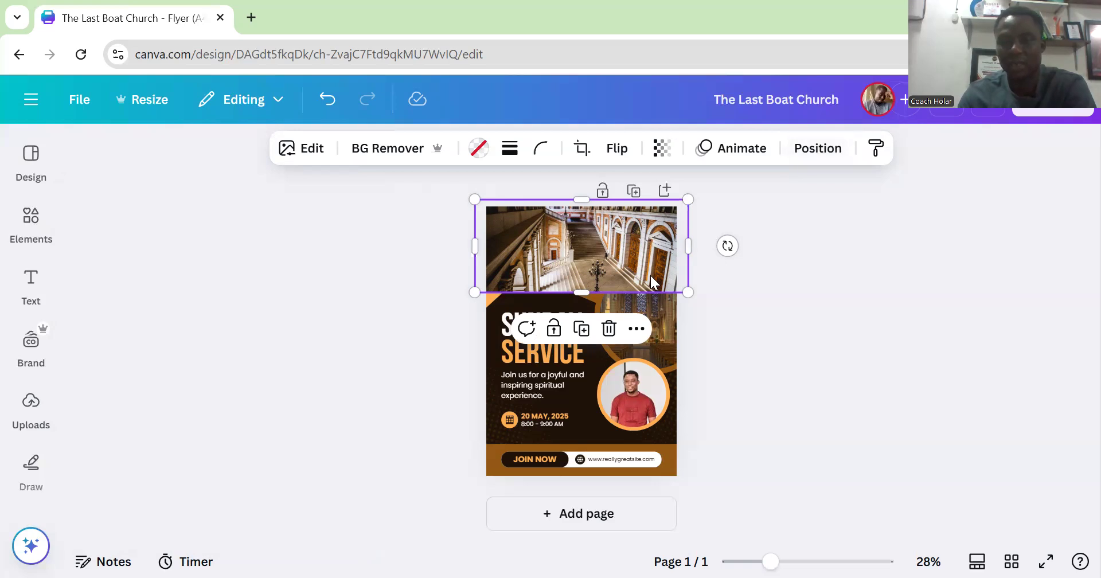
- Send the church interior photo at the top of the flyer to the back of all layers
click(636, 329)
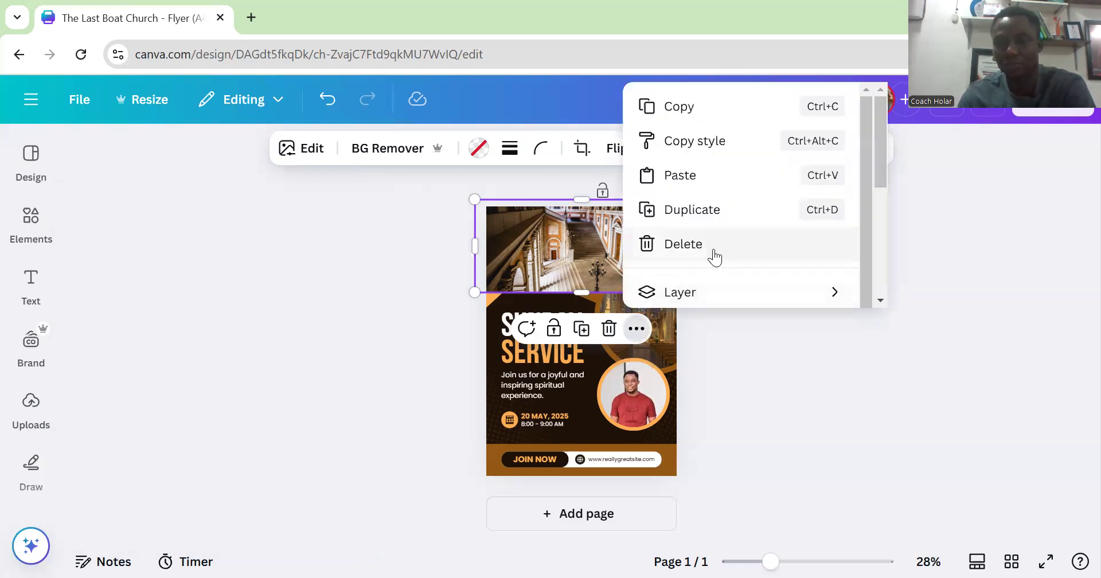
mouse_move(714, 291)
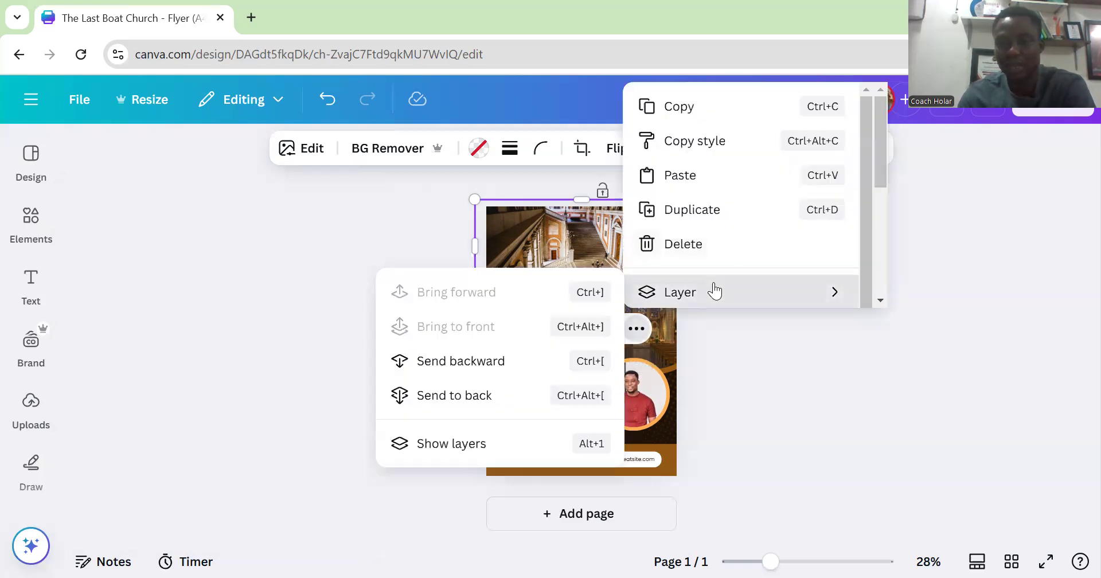
click(474, 401)
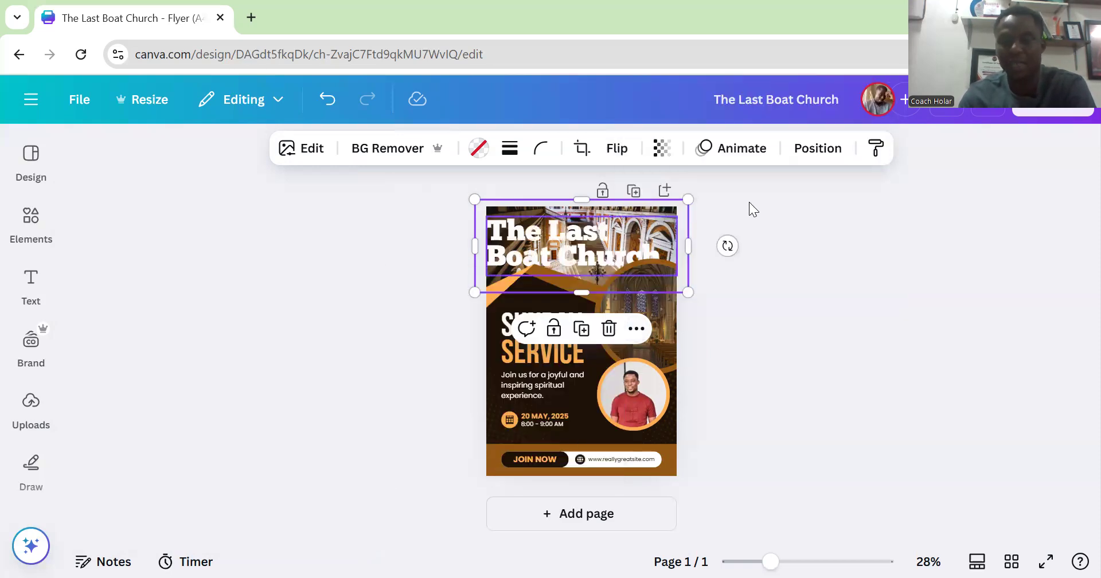
click(821, 277)
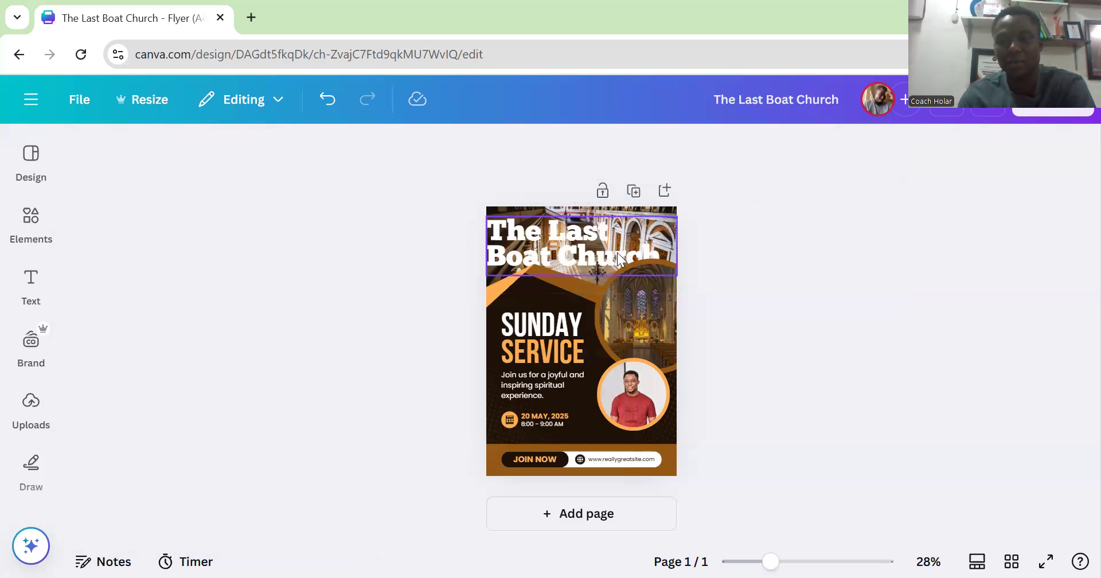
- Bring the church name heading to the front of all layers
click(642, 250)
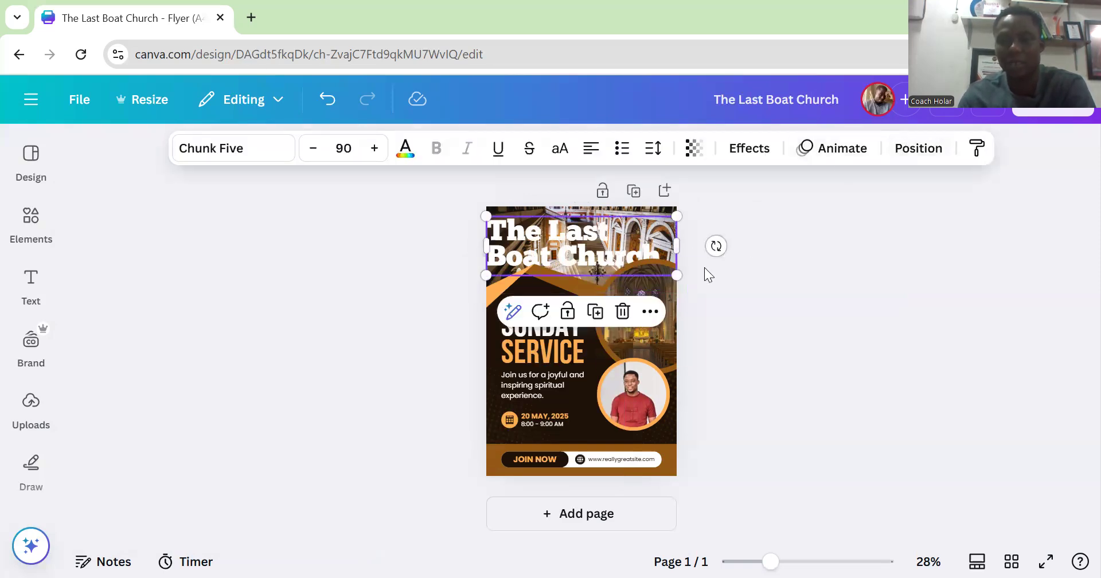
click(651, 312)
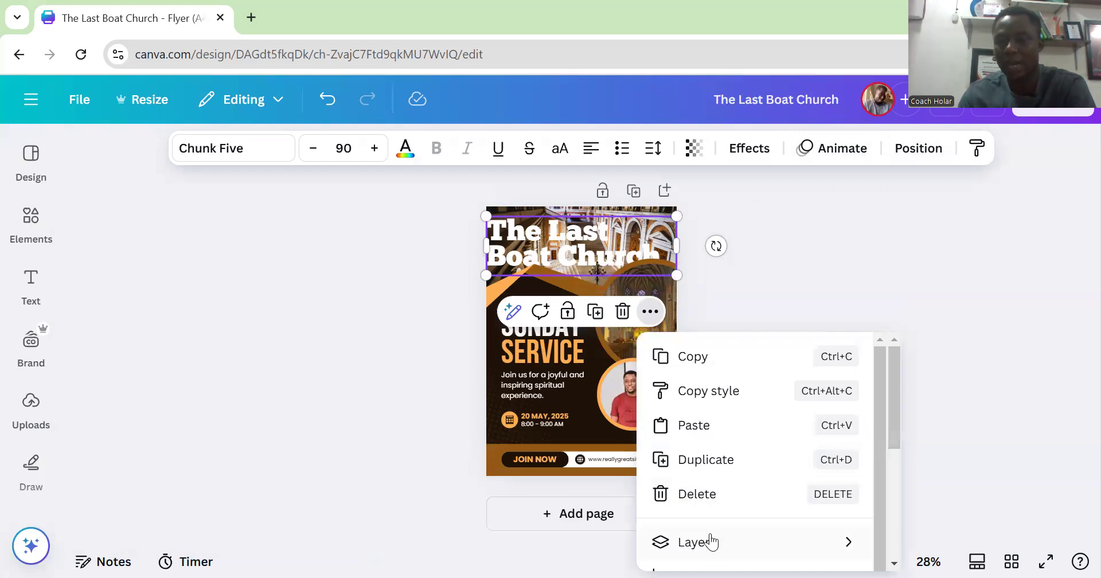
mouse_move(703, 541)
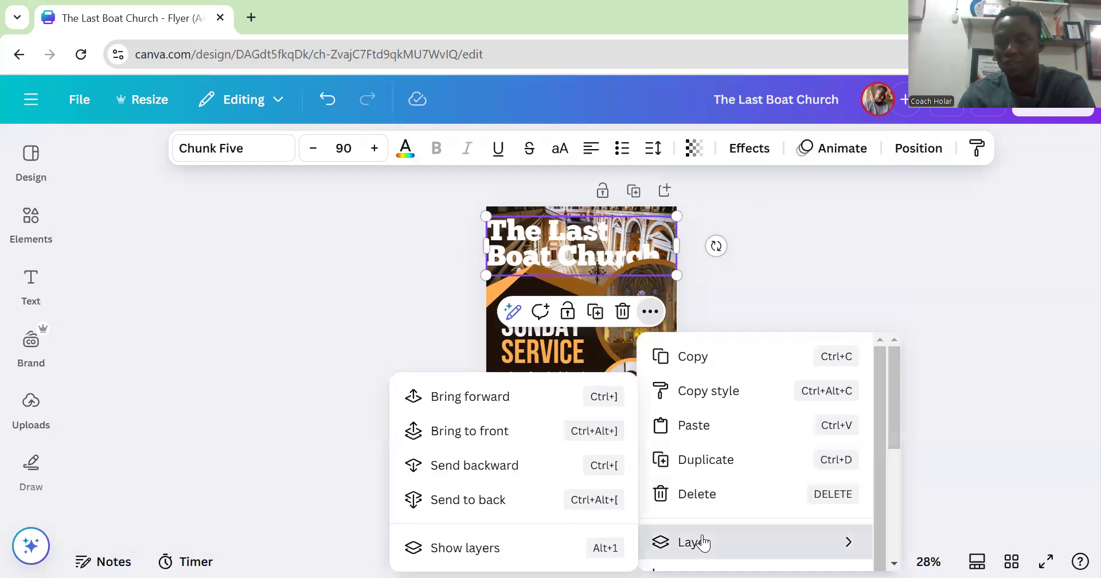
click(482, 436)
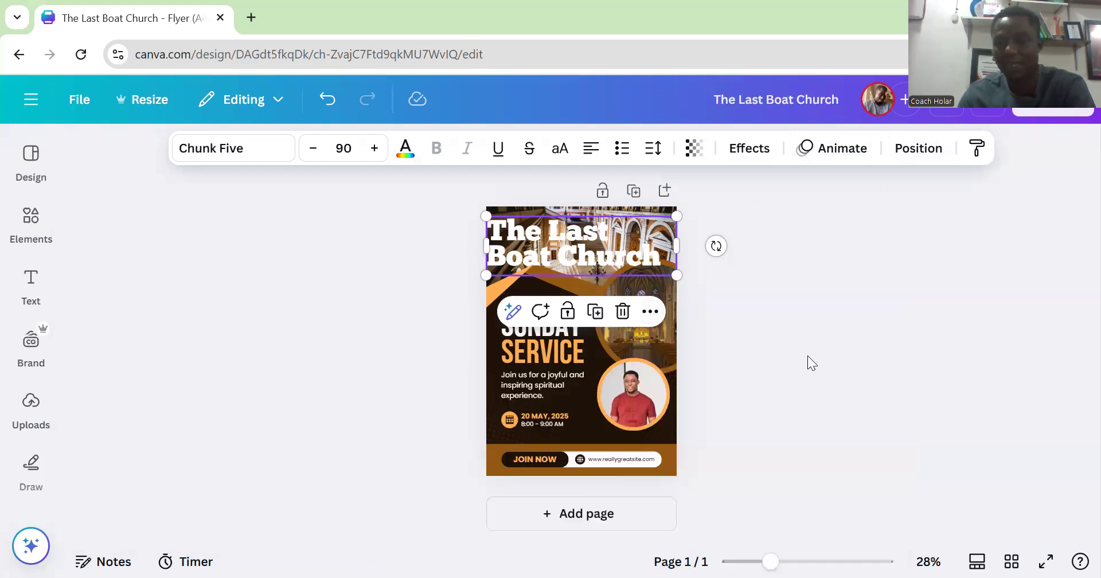
click(825, 356)
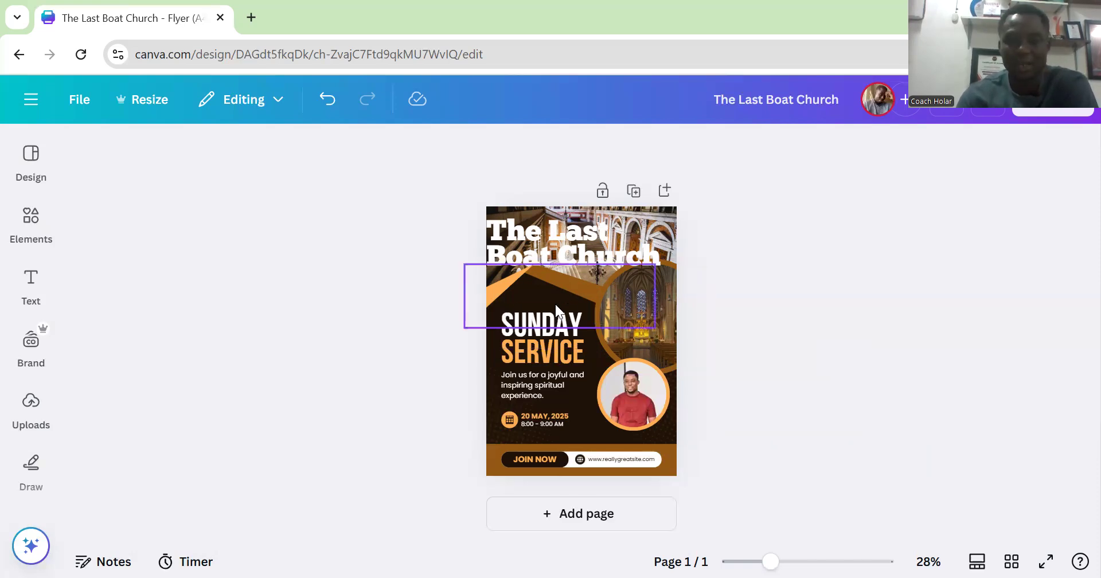
click(529, 323)
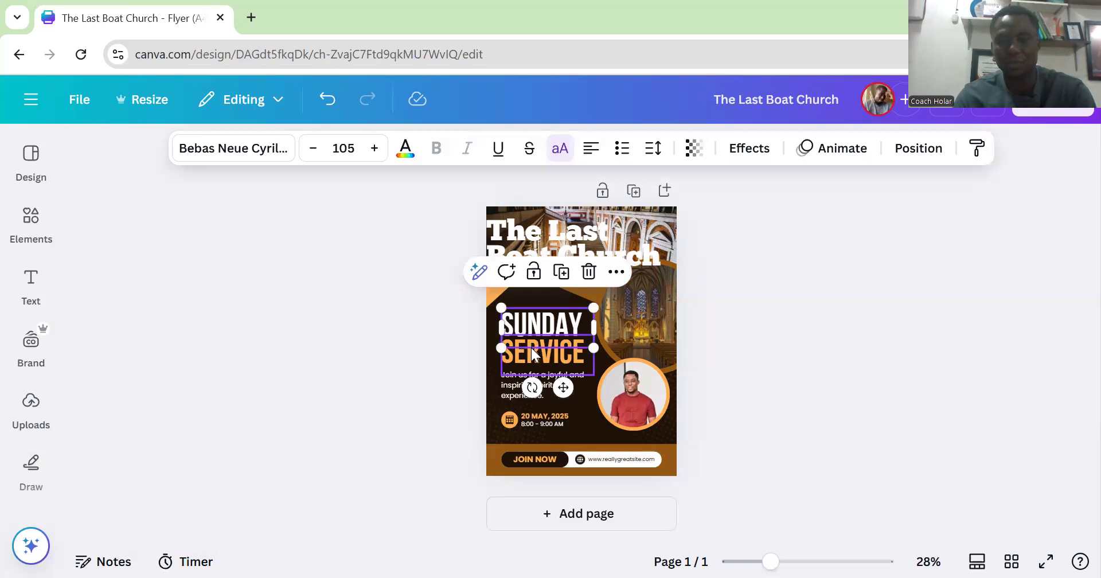
click(531, 349)
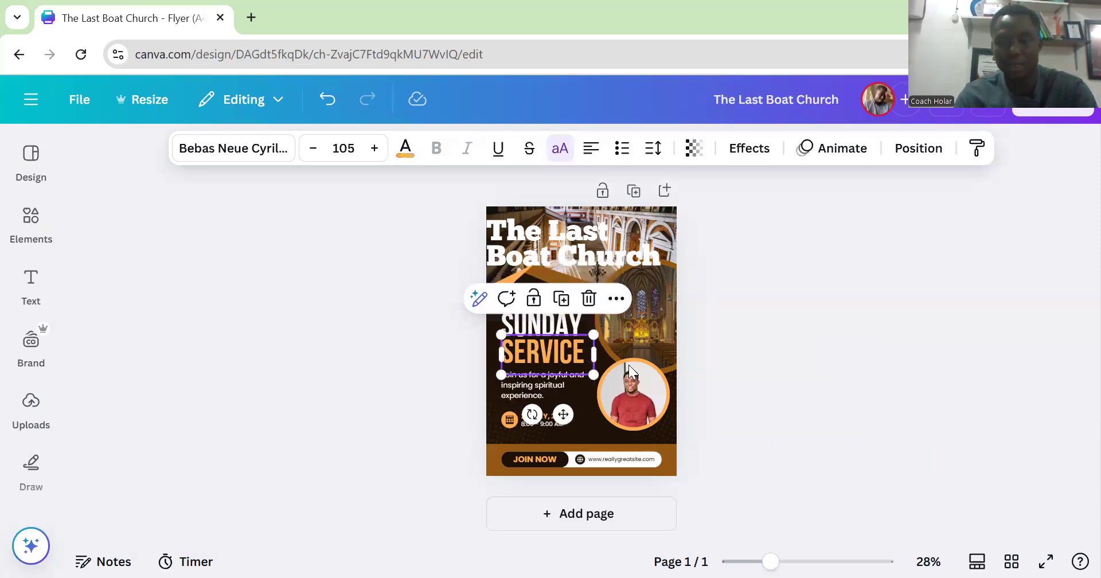
click(817, 360)
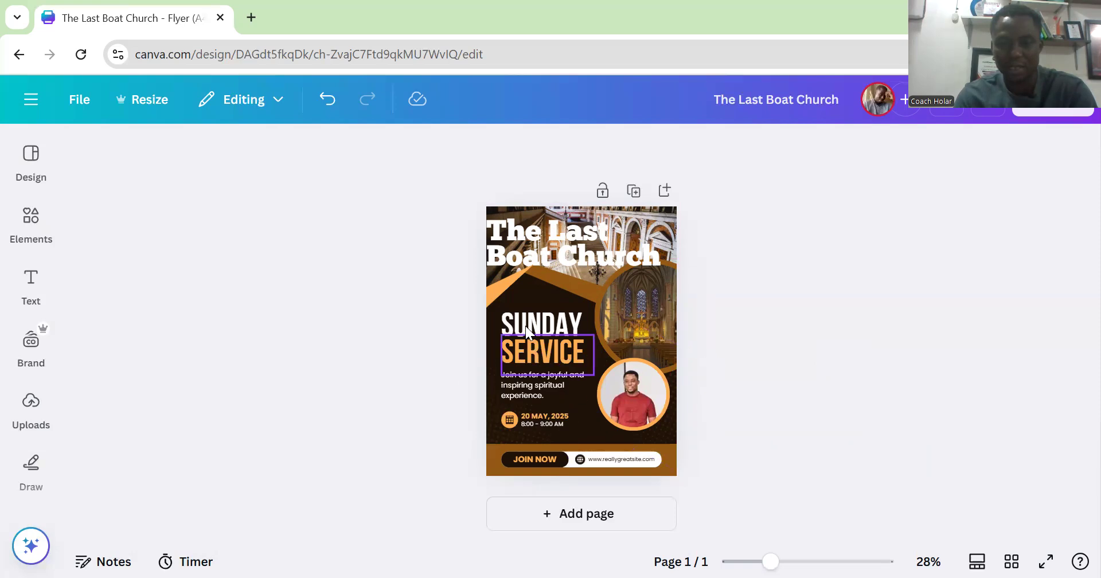
click(509, 302)
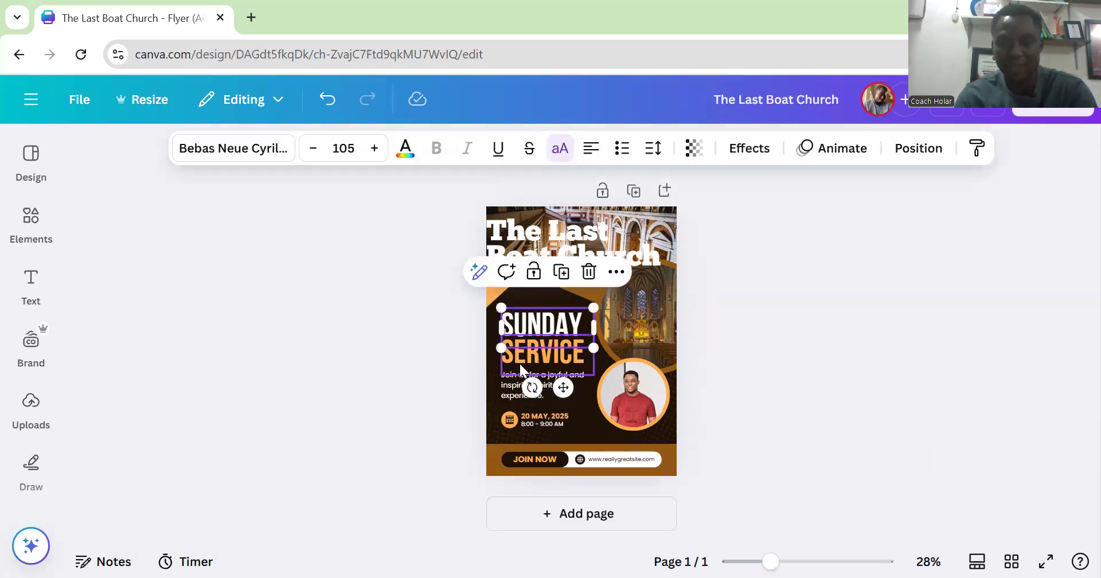
click(768, 343)
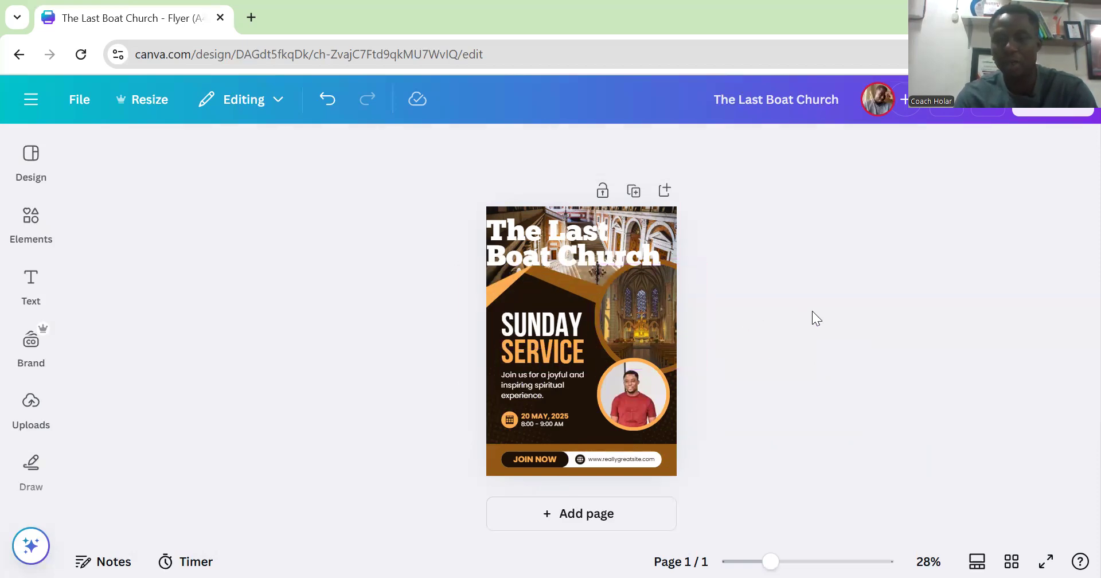
- Examine the full list of additional options for the church name heading and for the SUNDAY text
click(591, 242)
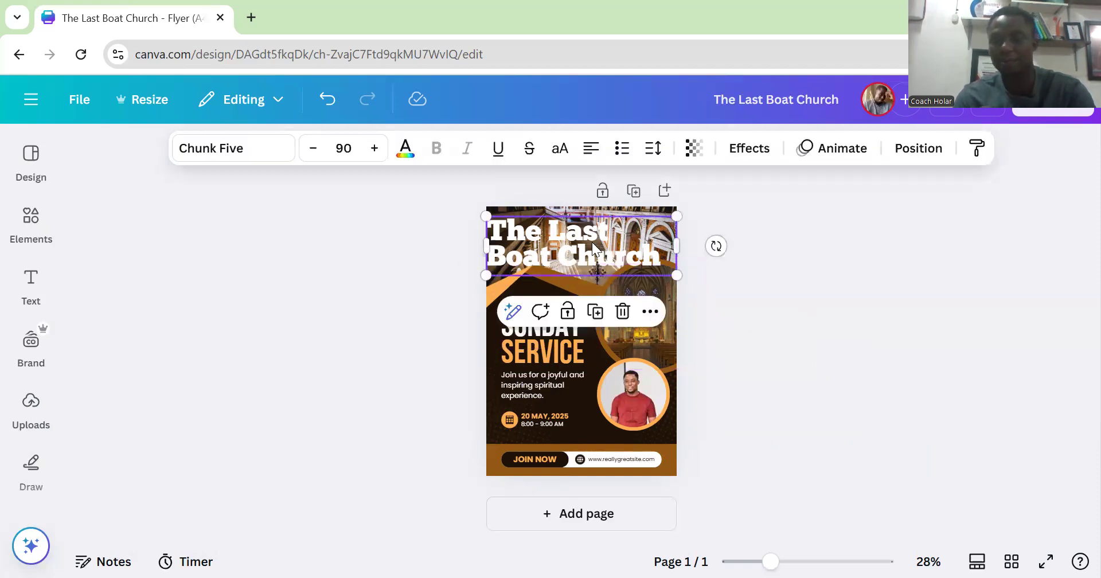
click(651, 313)
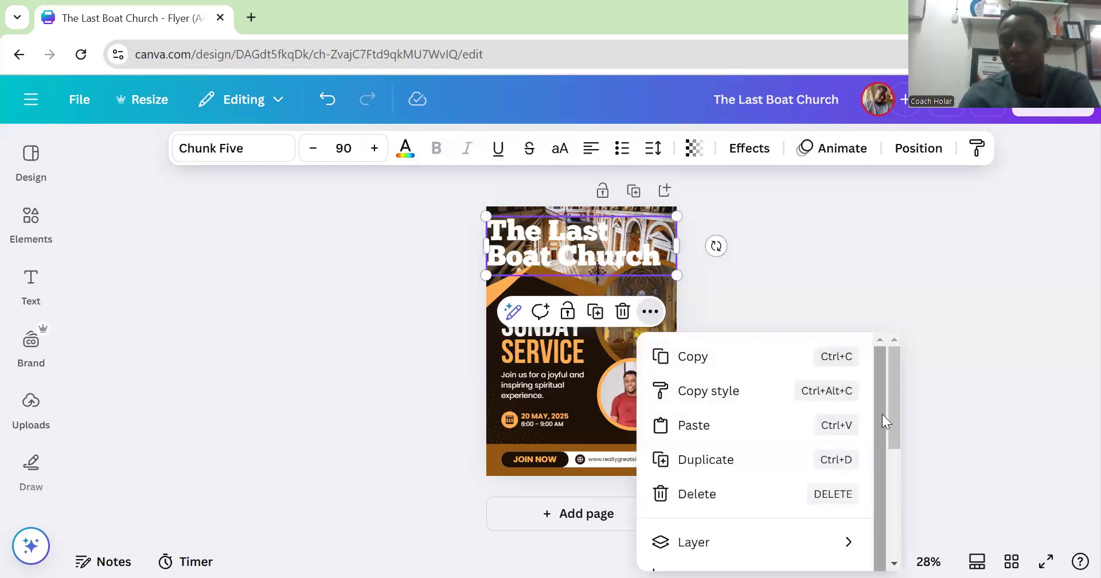
drag(891, 415, 896, 528)
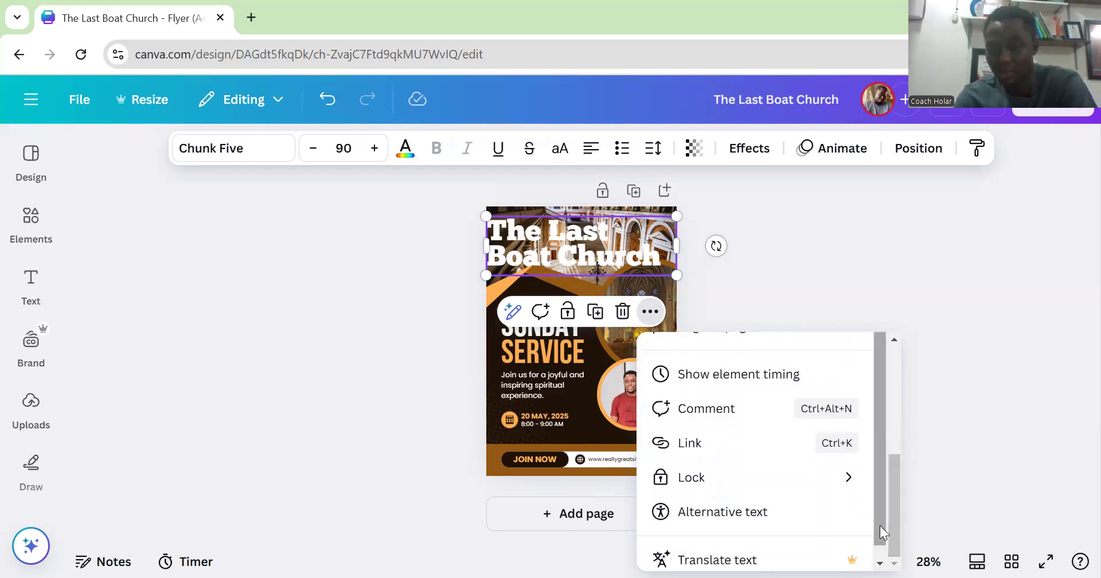
drag(879, 532, 889, 408)
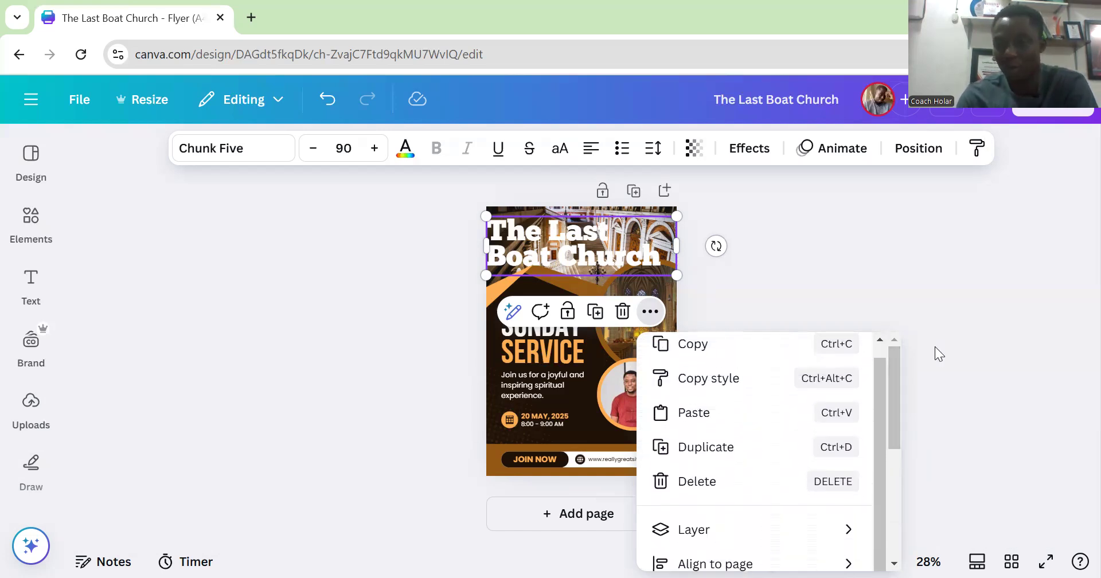
click(950, 339)
click(502, 321)
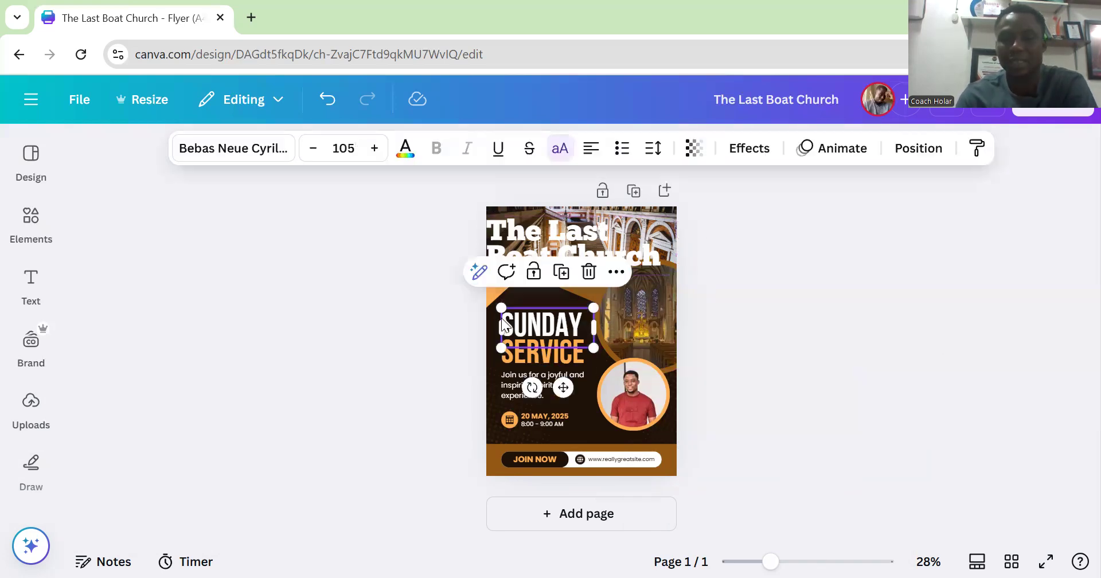
click(617, 273)
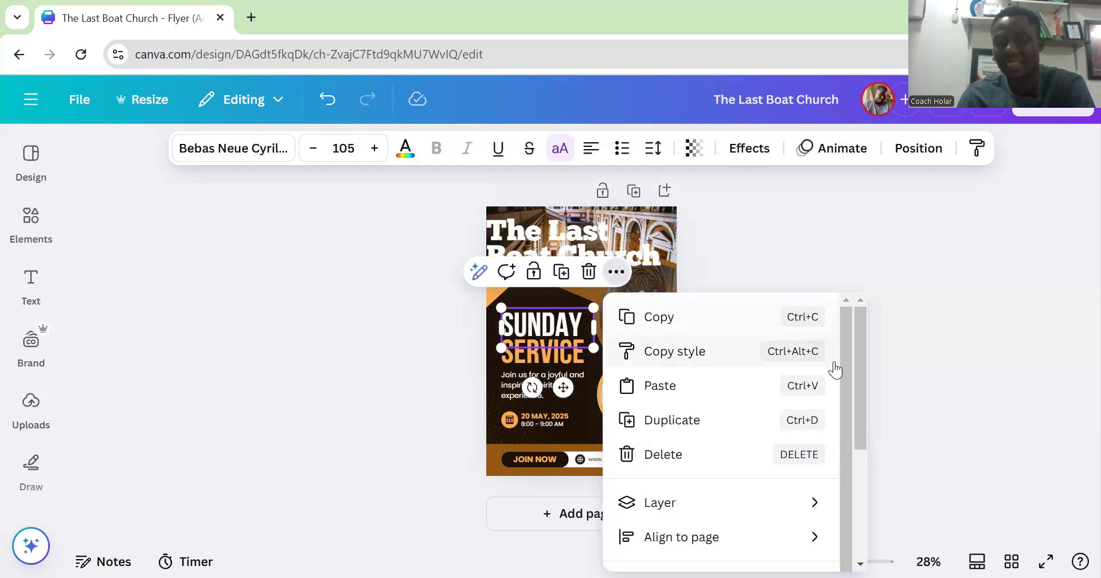
drag(863, 387, 863, 523)
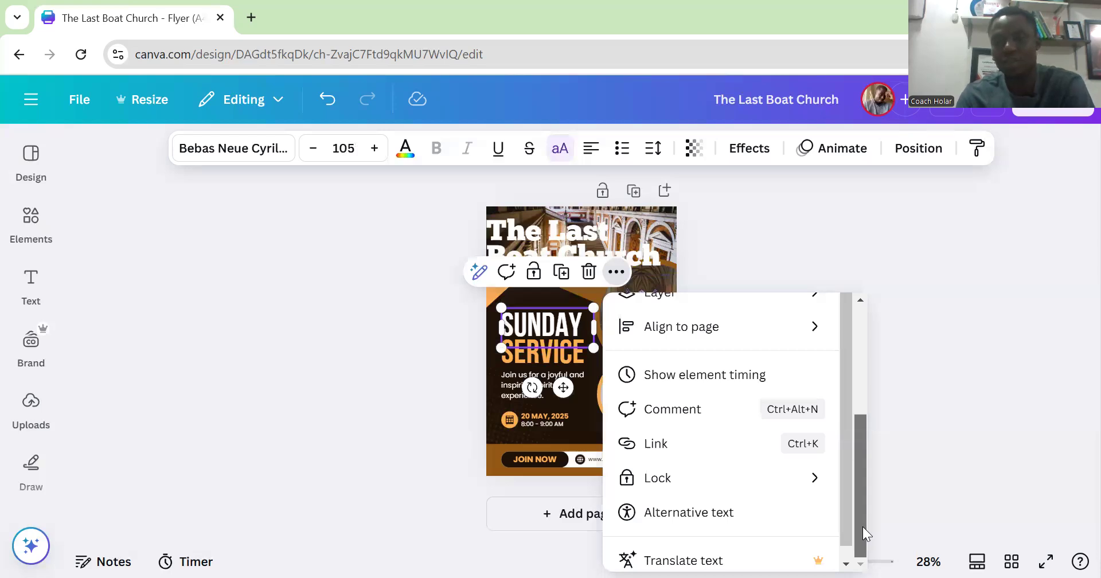
drag(865, 516, 869, 375)
click(941, 301)
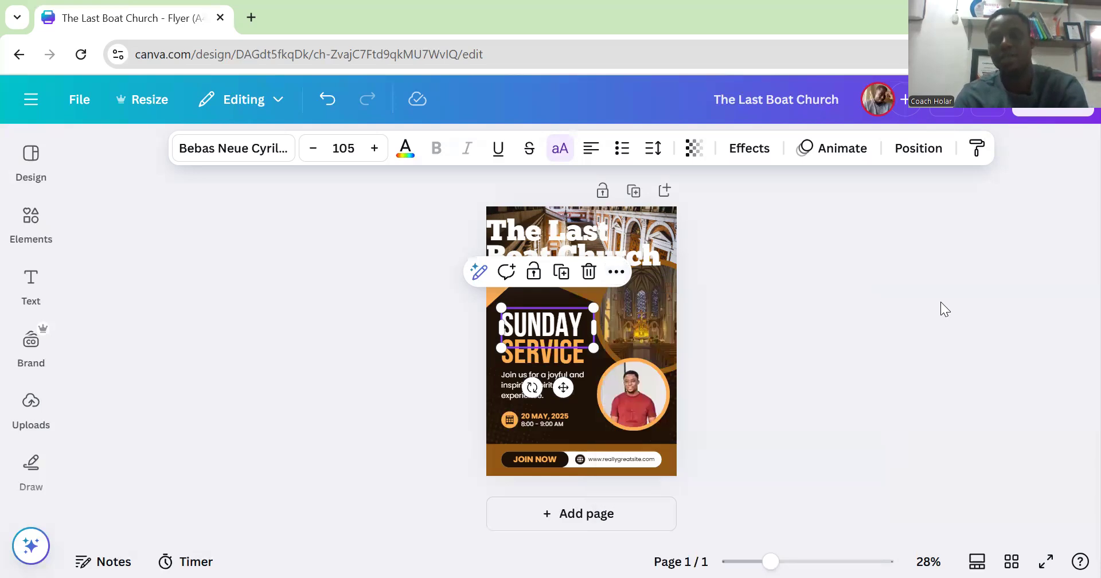
- Move the circular portrait photo sideways so it hangs partly over the flyer's right edge
click(596, 386)
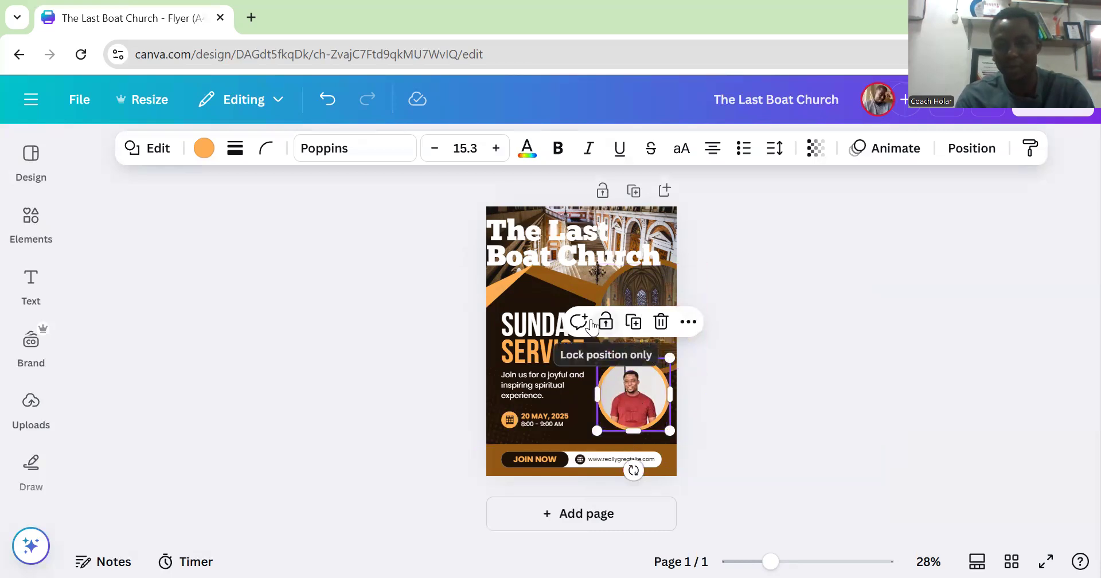
click(787, 390)
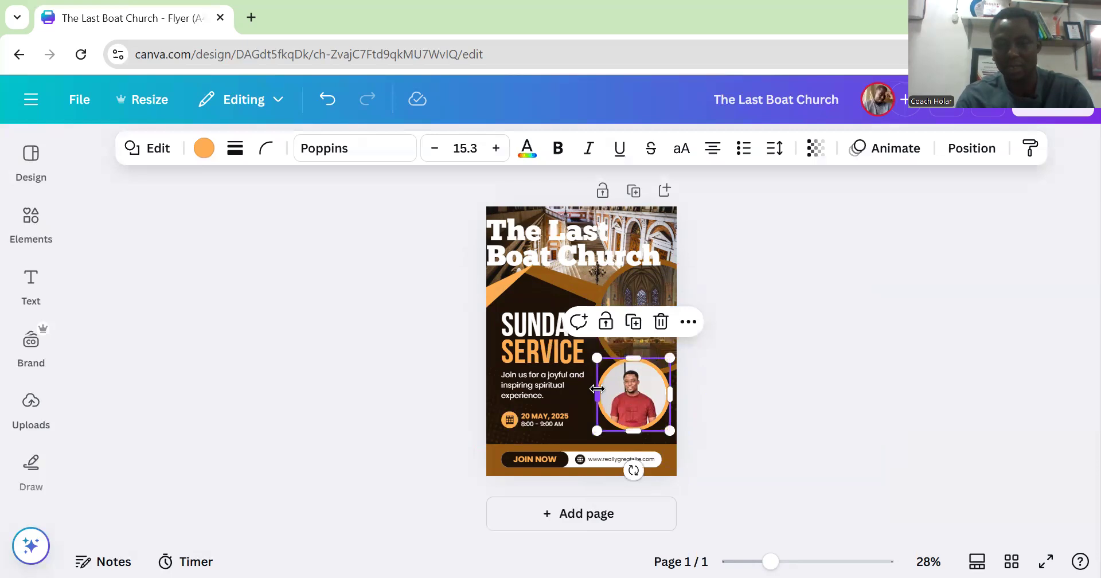
drag(632, 401, 664, 392)
click(614, 392)
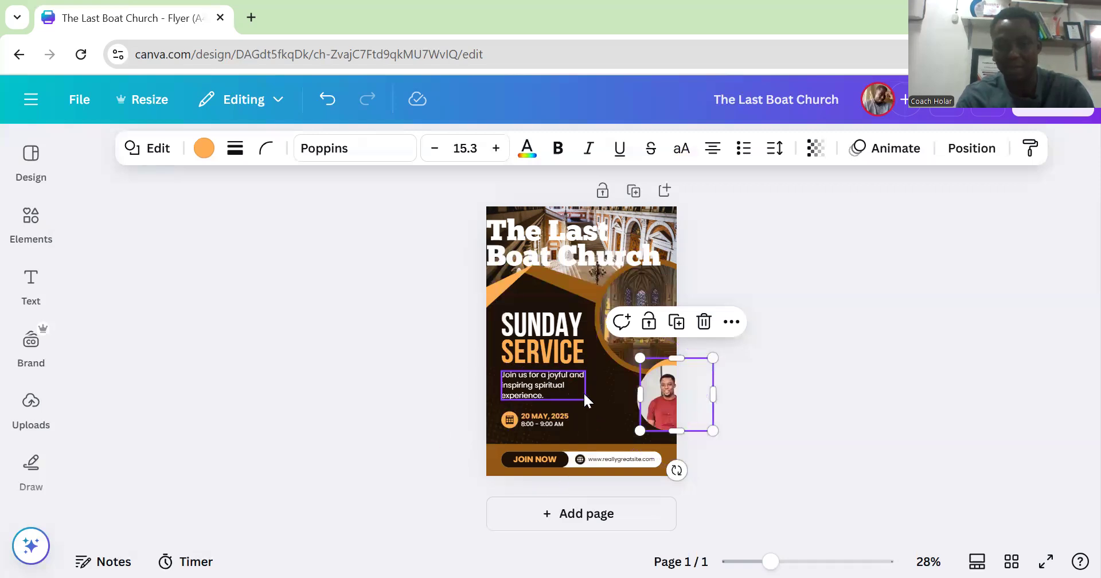
drag(596, 390, 634, 400)
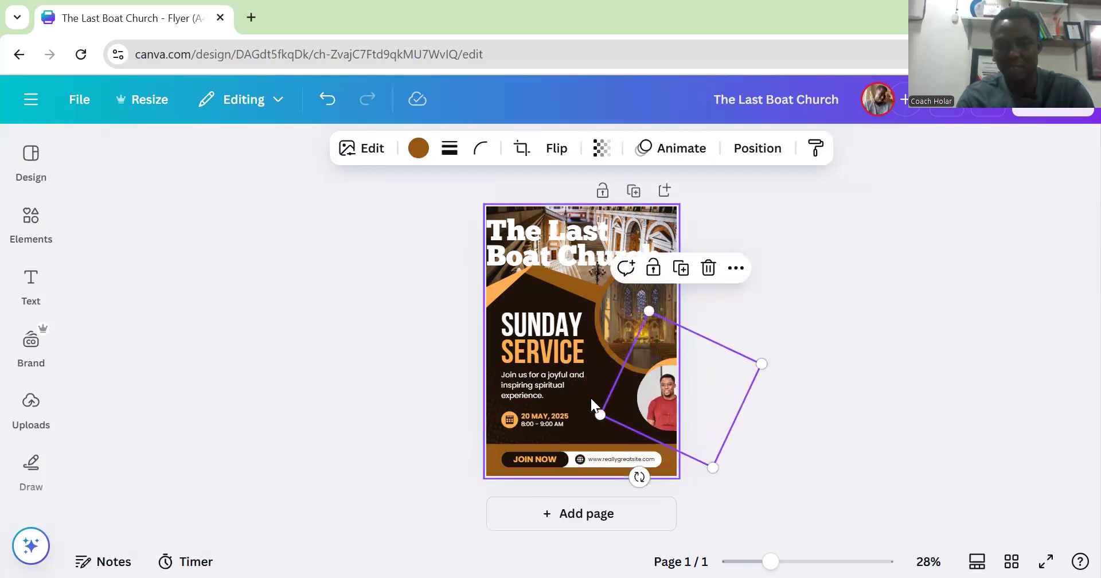
click(586, 302)
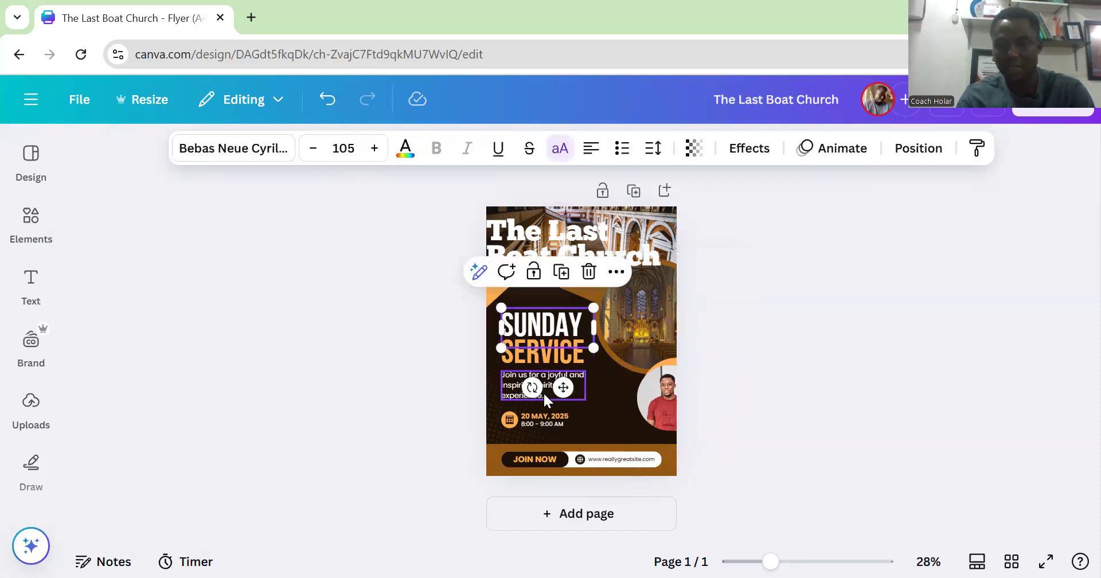
click(780, 387)
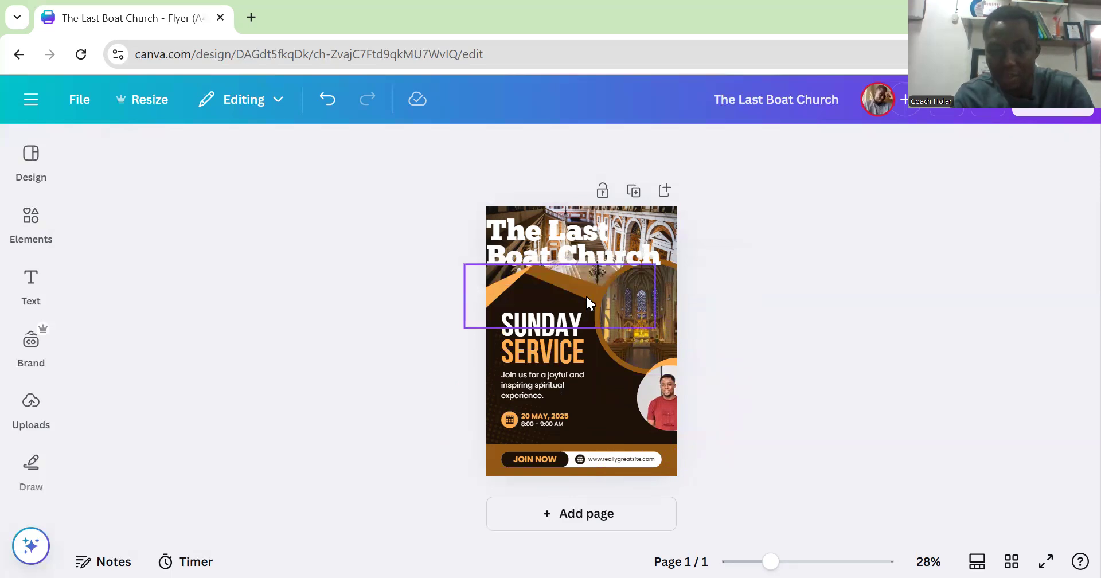
- Move the angular decorative shape up behind the church name heading, and try selecting the SUNDAY SERVICE texts together
click(569, 277)
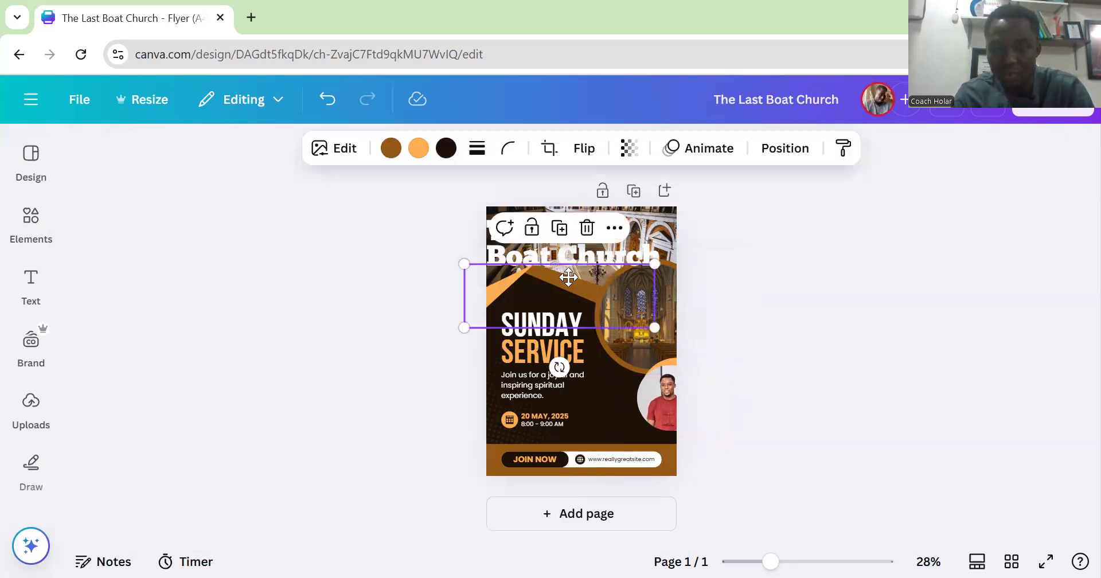
drag(569, 277, 566, 239)
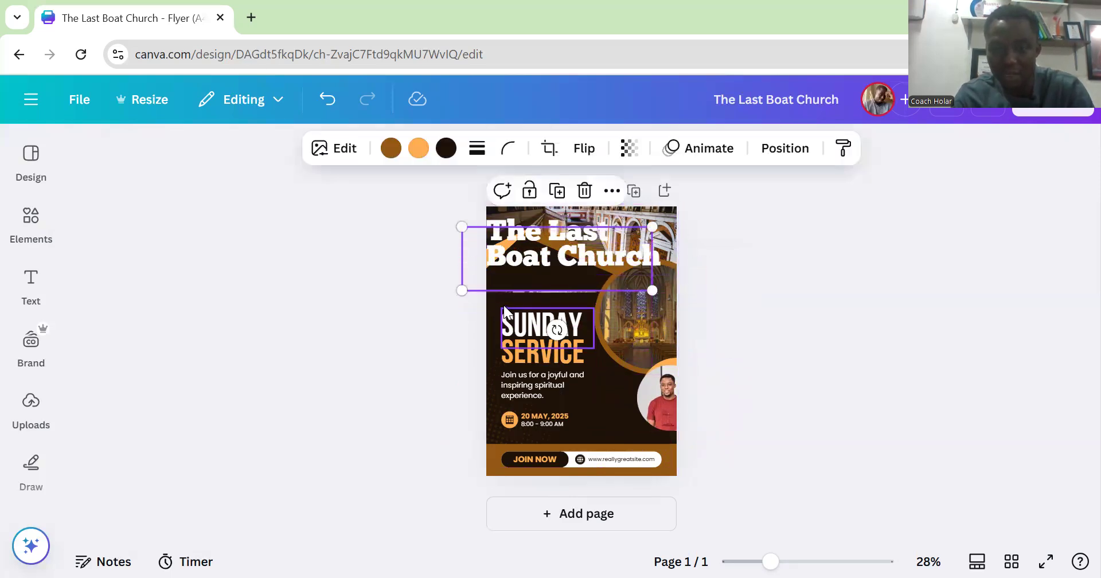
drag(499, 301, 586, 390)
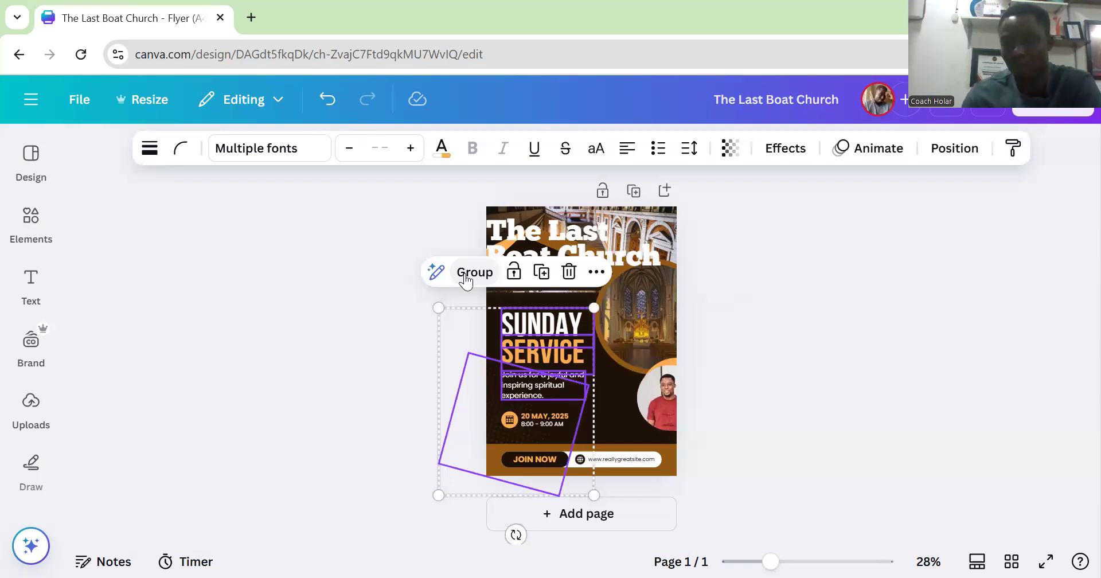
click(746, 310)
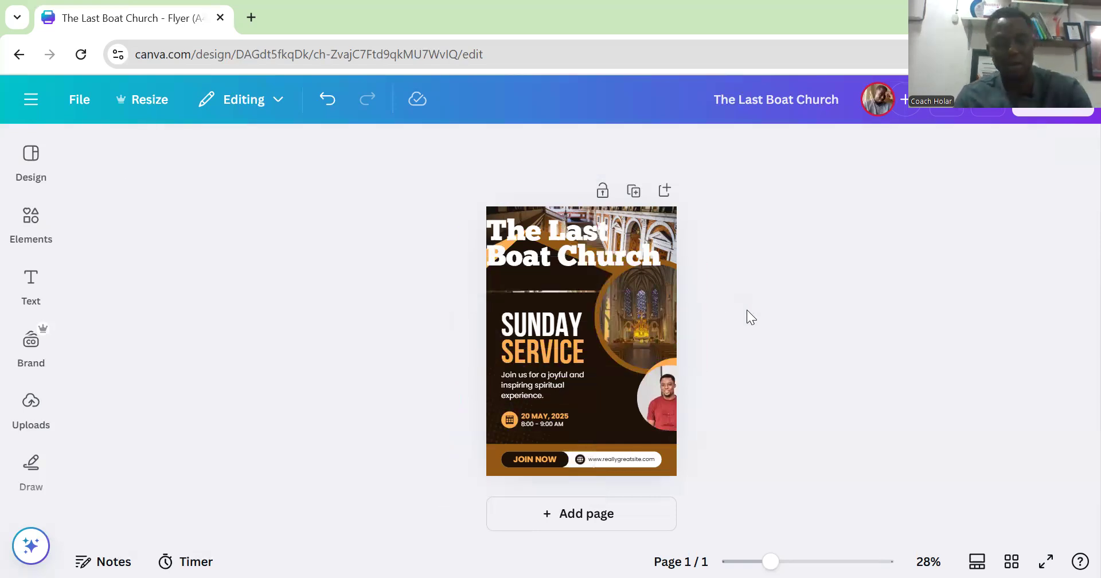
- Undo the moves of the decorative shape and the circular portrait photo
key(ctrl+z)
key(ctrl+z)
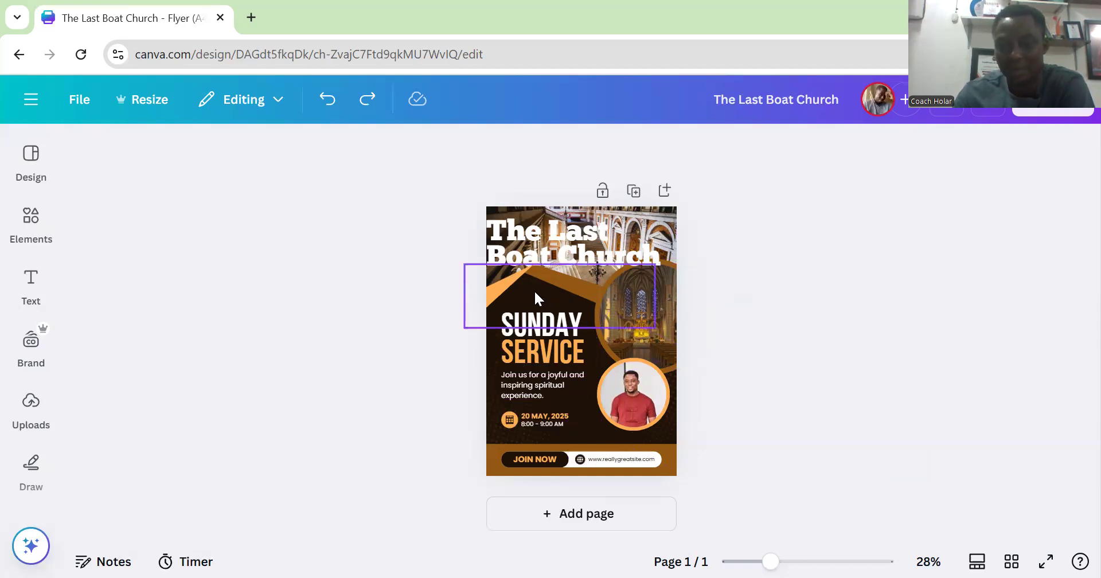
- Try the brown footer bar's transparency at 0, and set it back to 100
click(491, 454)
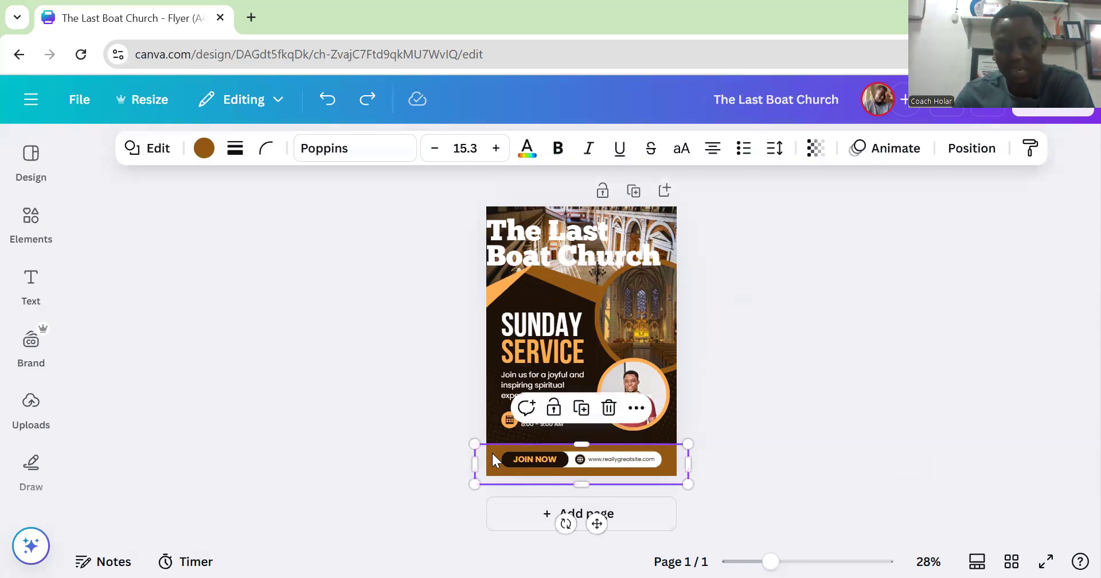
click(814, 152)
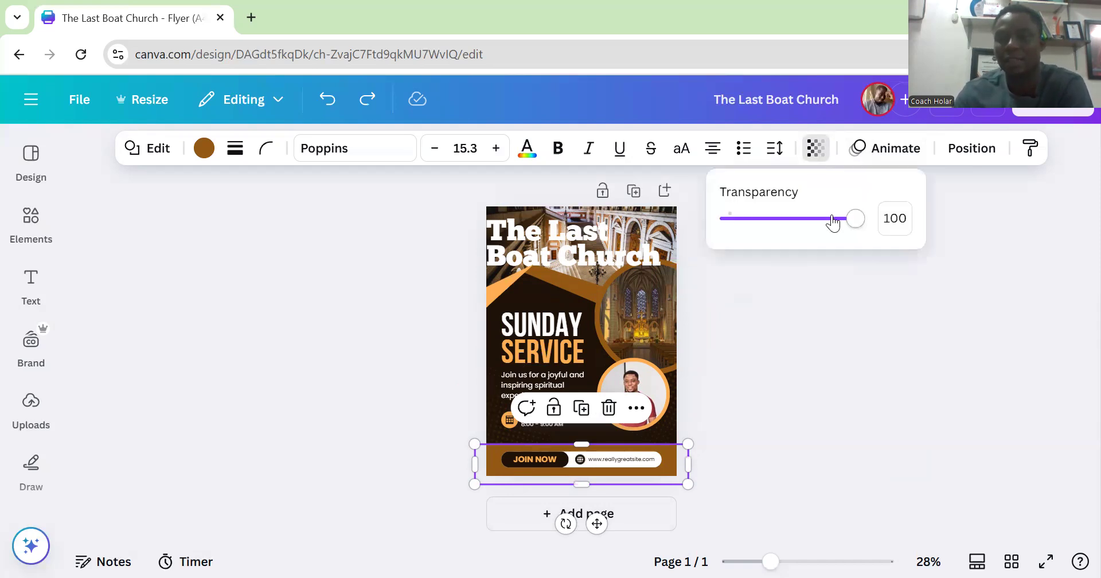
drag(854, 229, 720, 263)
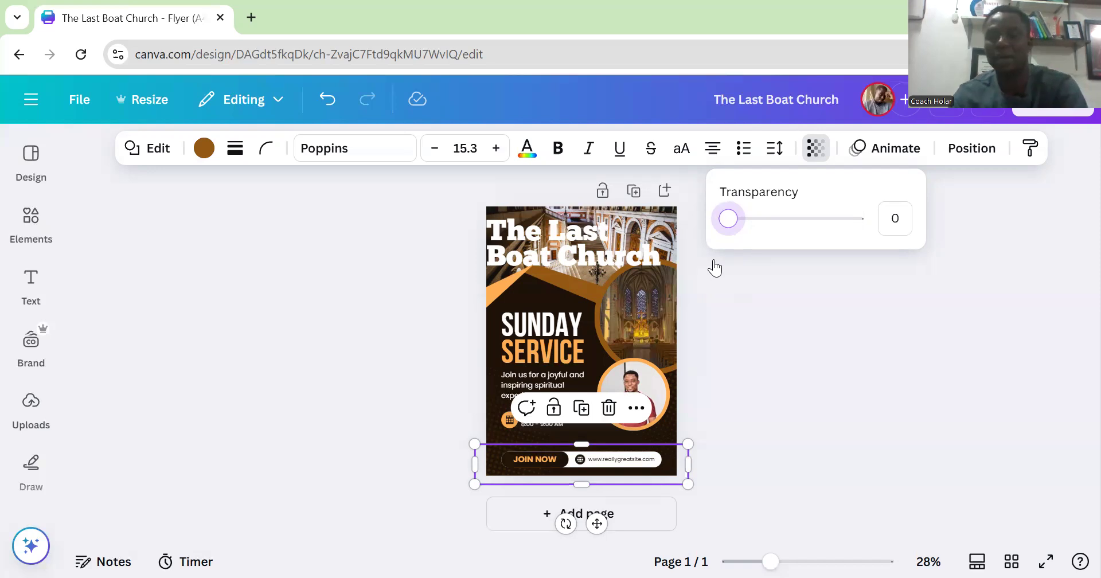
drag(714, 267, 884, 250)
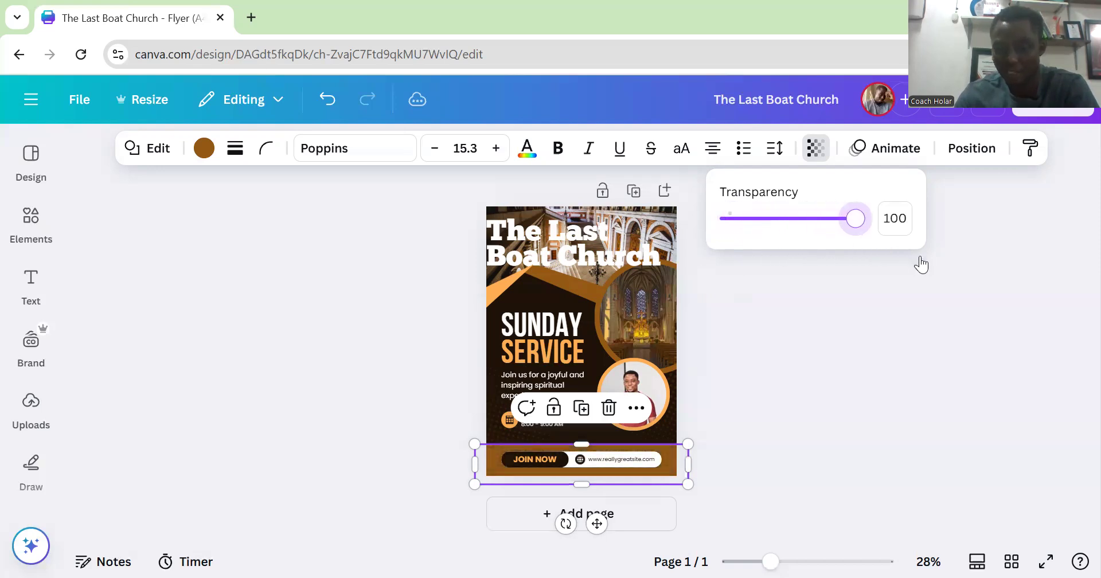
click(839, 382)
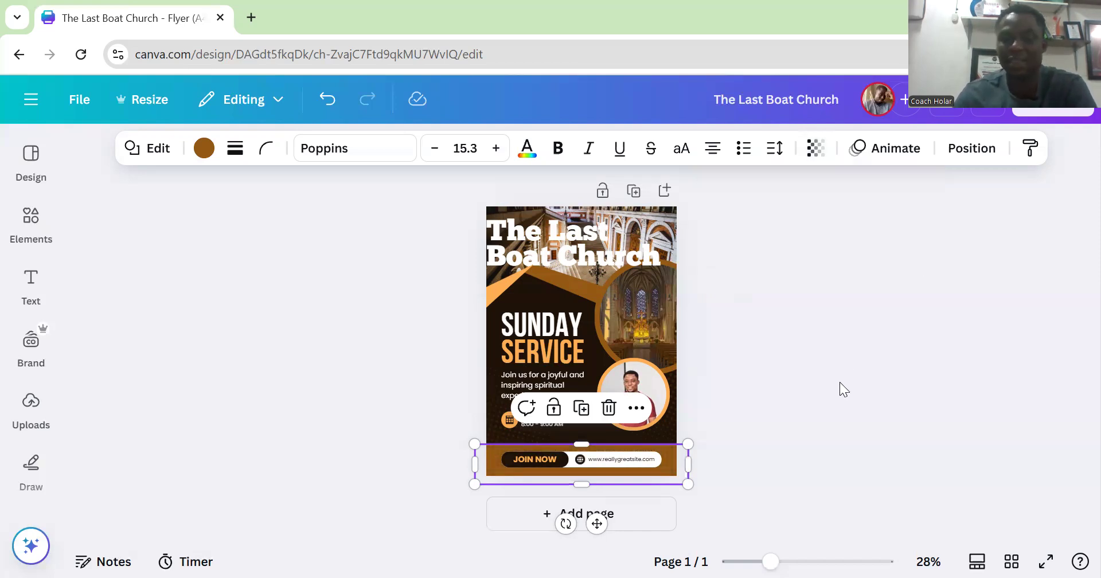
click(839, 382)
- Set the transparency of the church name heading to 60
click(576, 252)
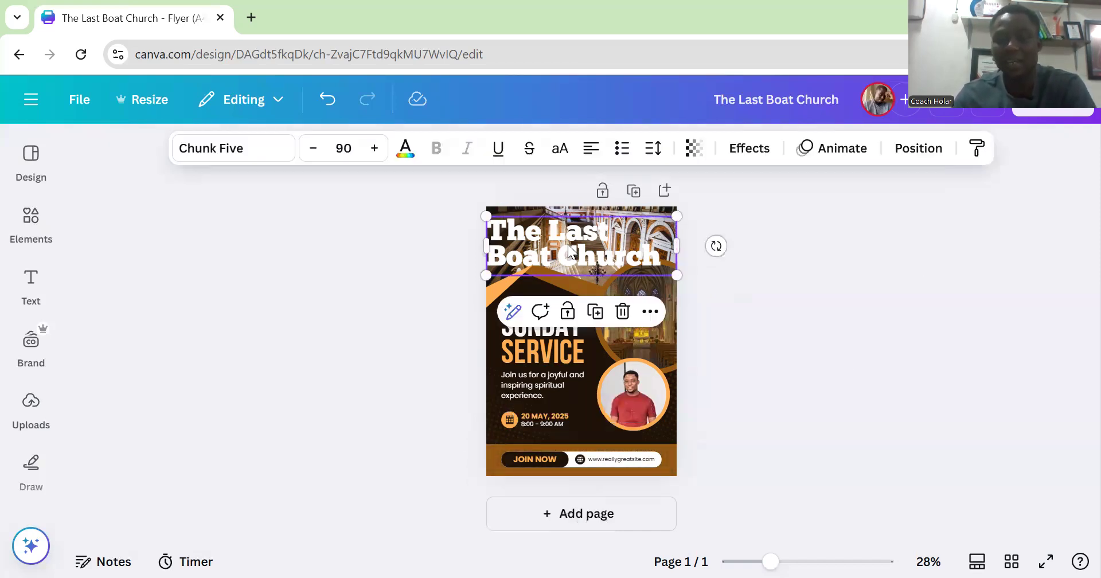
click(693, 151)
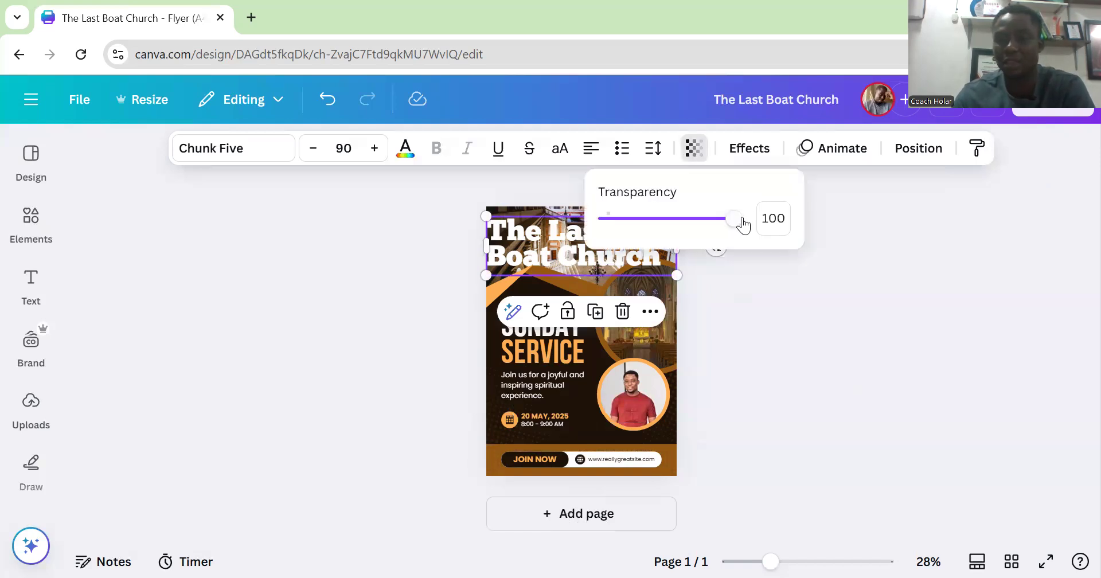
drag(736, 228, 682, 240)
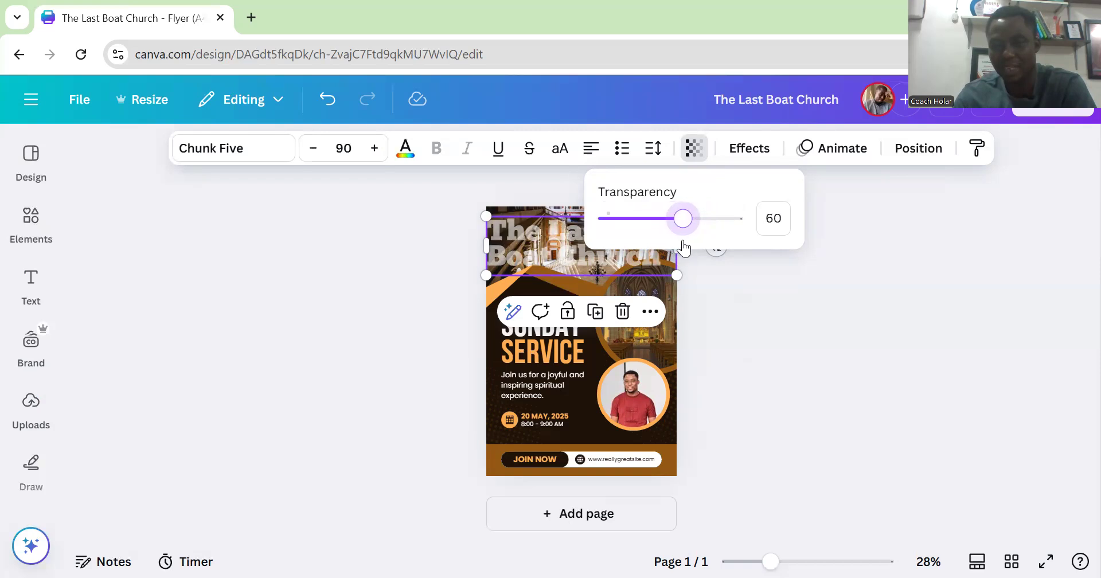
click(788, 309)
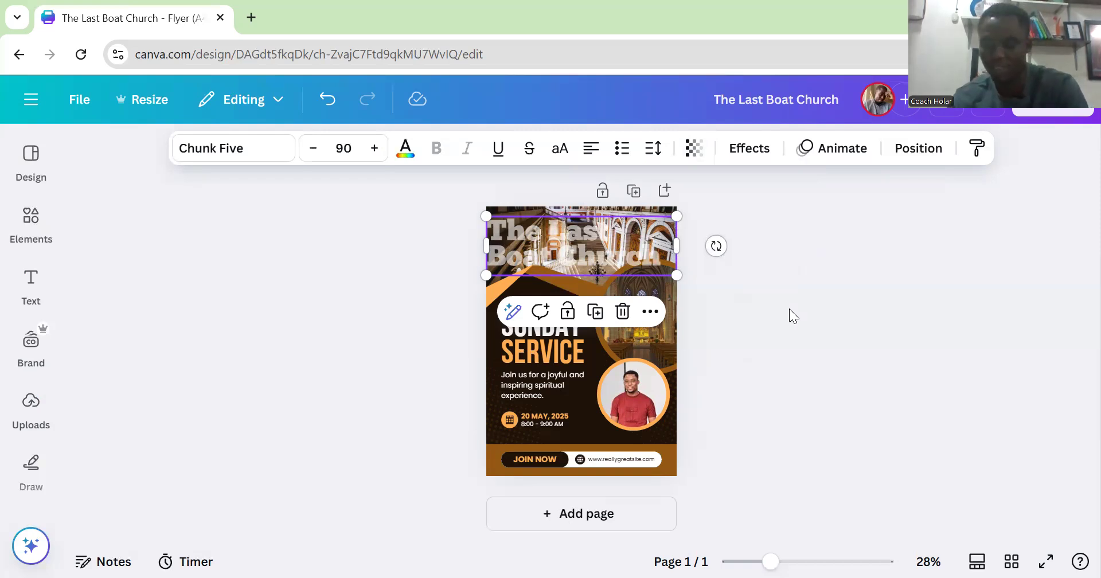
click(898, 327)
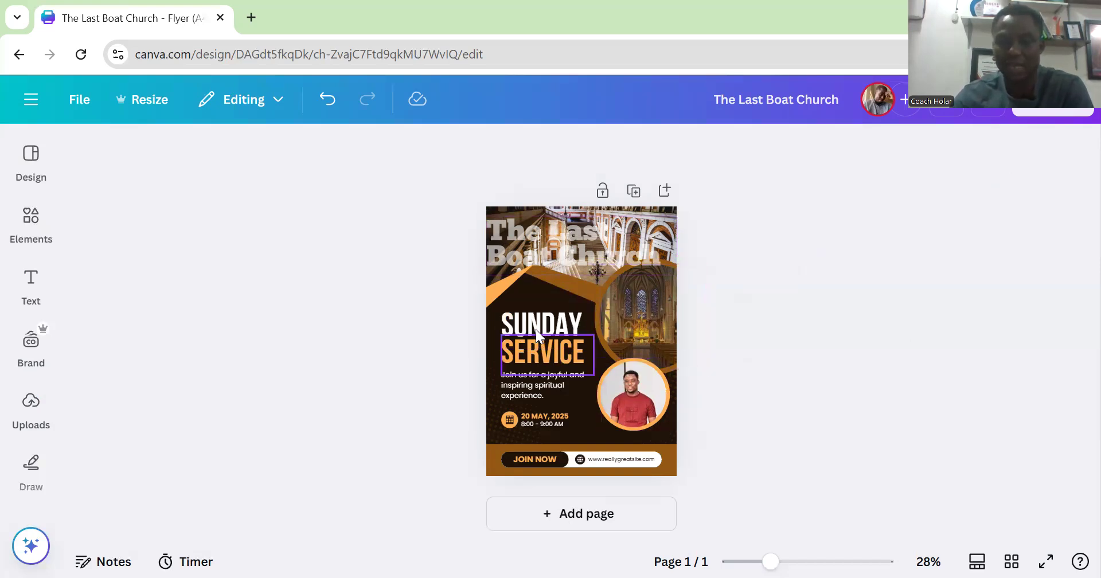
- Browse the page animations and apply the Scrapbook animation to the circular portrait photo, on both enter and exit
click(634, 412)
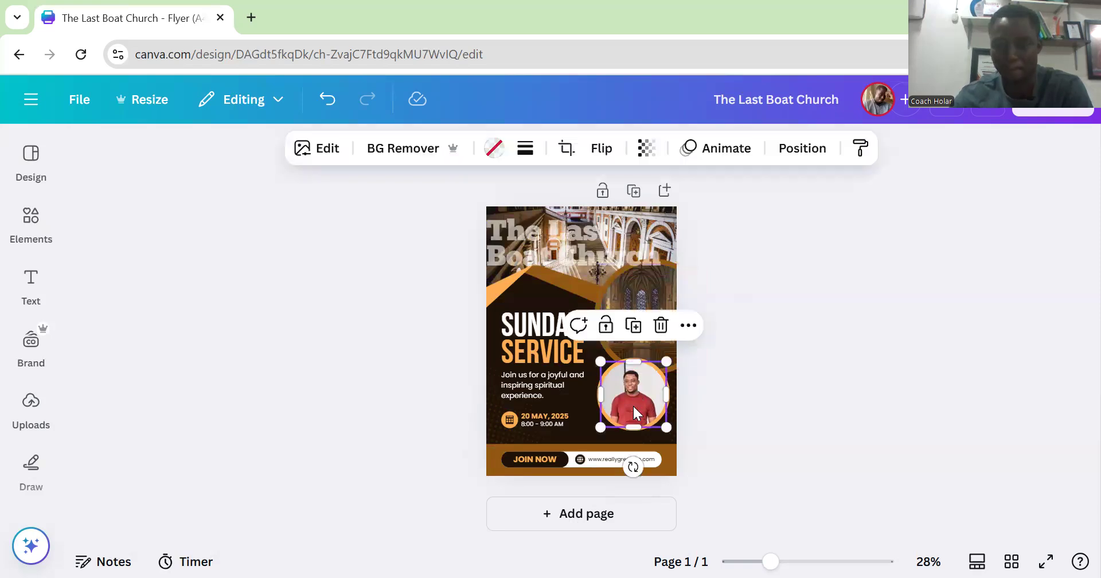
click(741, 151)
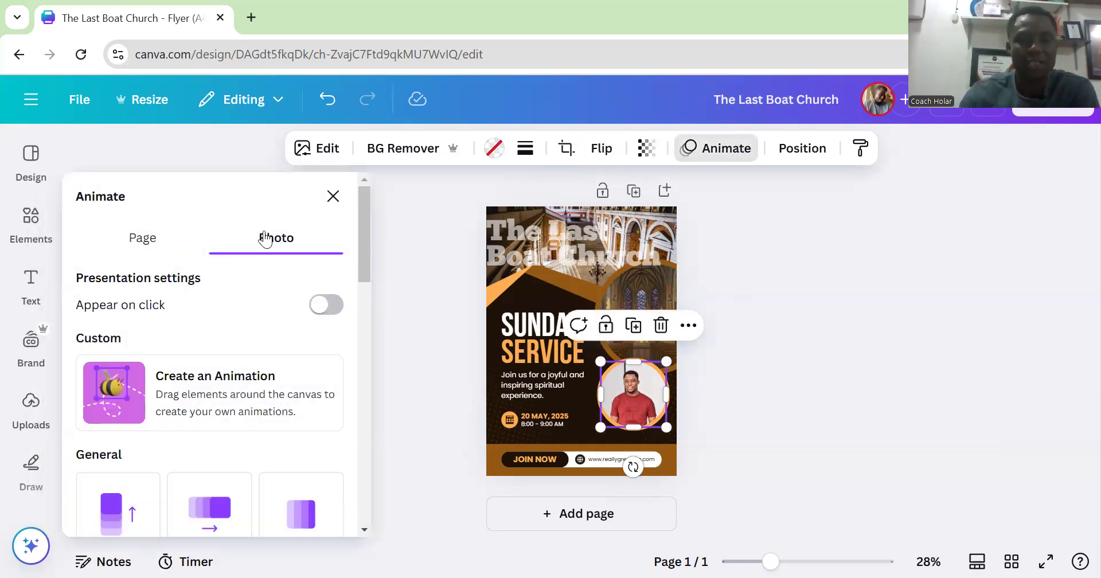
click(135, 250)
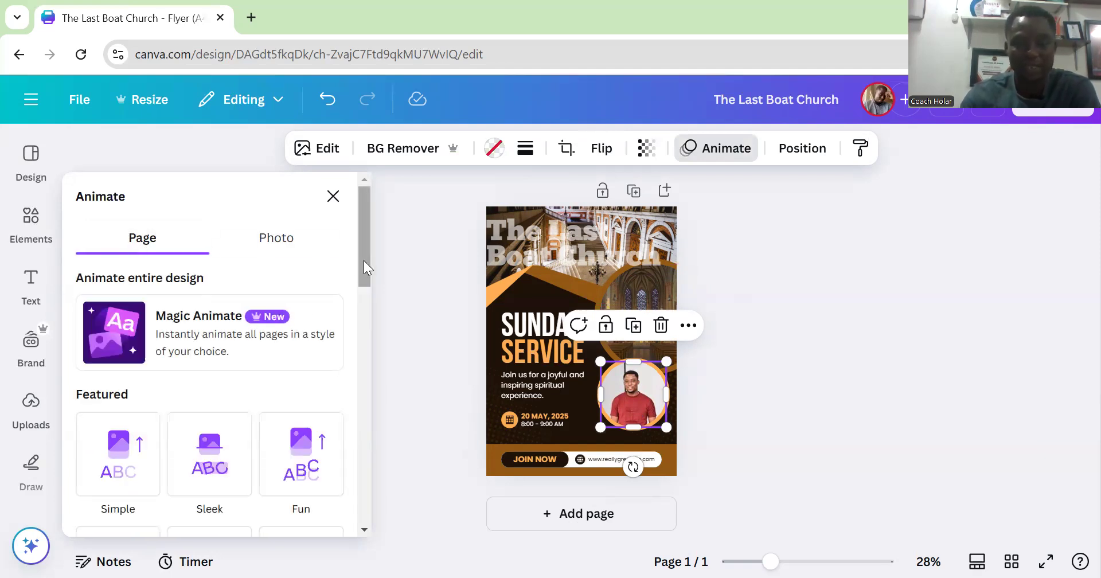
drag(363, 260, 365, 356)
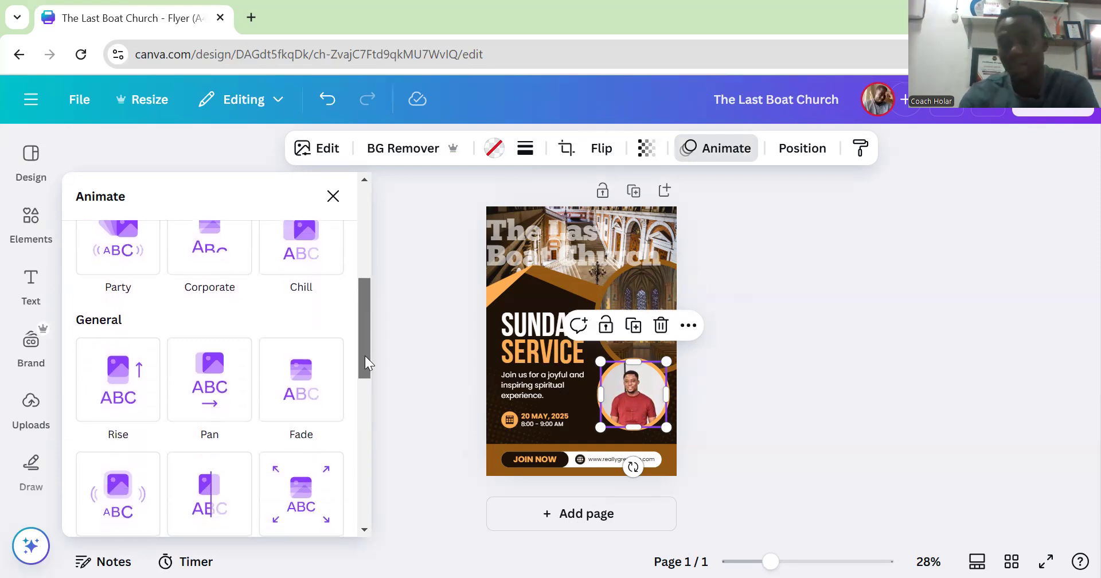
drag(365, 355, 367, 462)
click(292, 378)
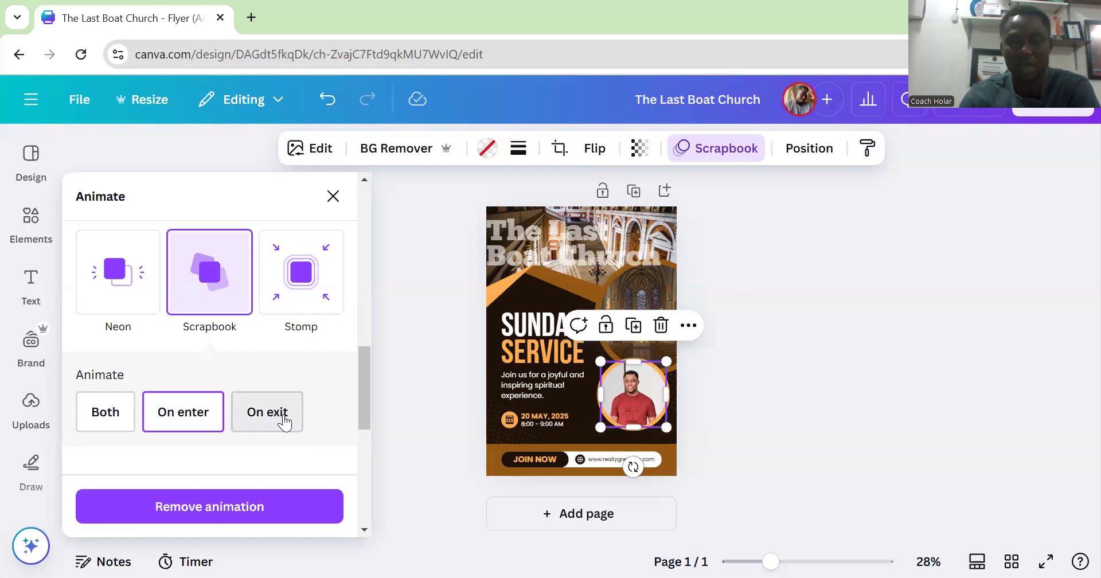
click(96, 424)
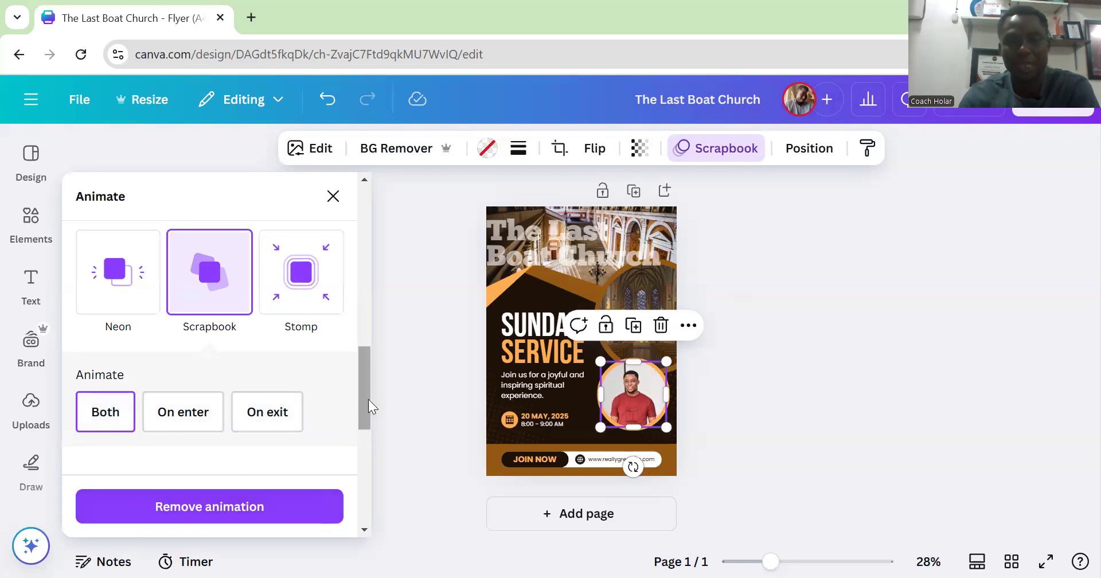
- Look through the remaining photo animations, and remove the Scrapbook animation from the circular portrait photo
drag(368, 399, 369, 472)
drag(365, 489, 368, 174)
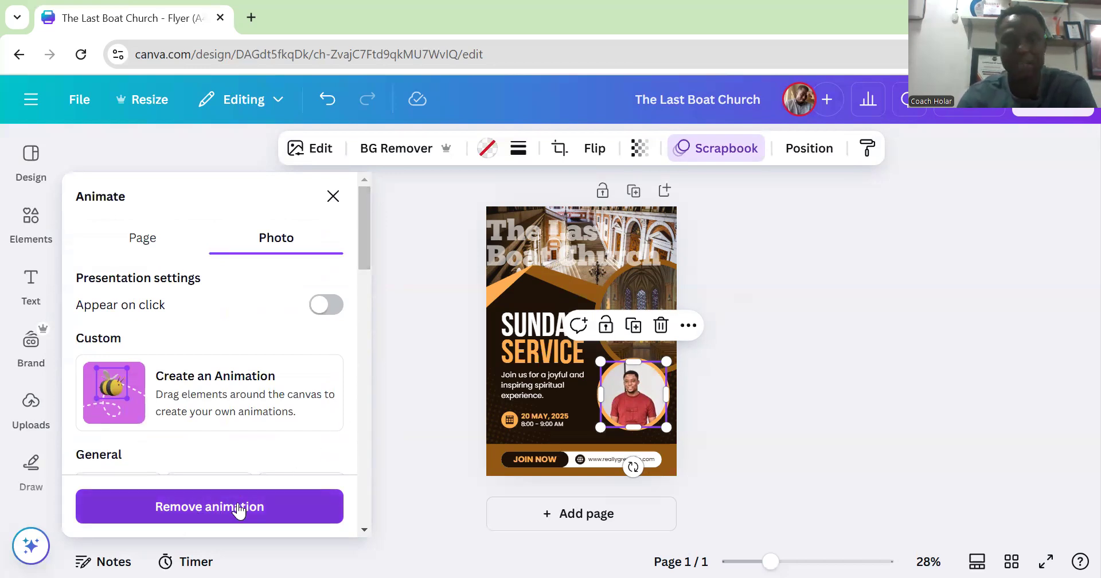
click(239, 508)
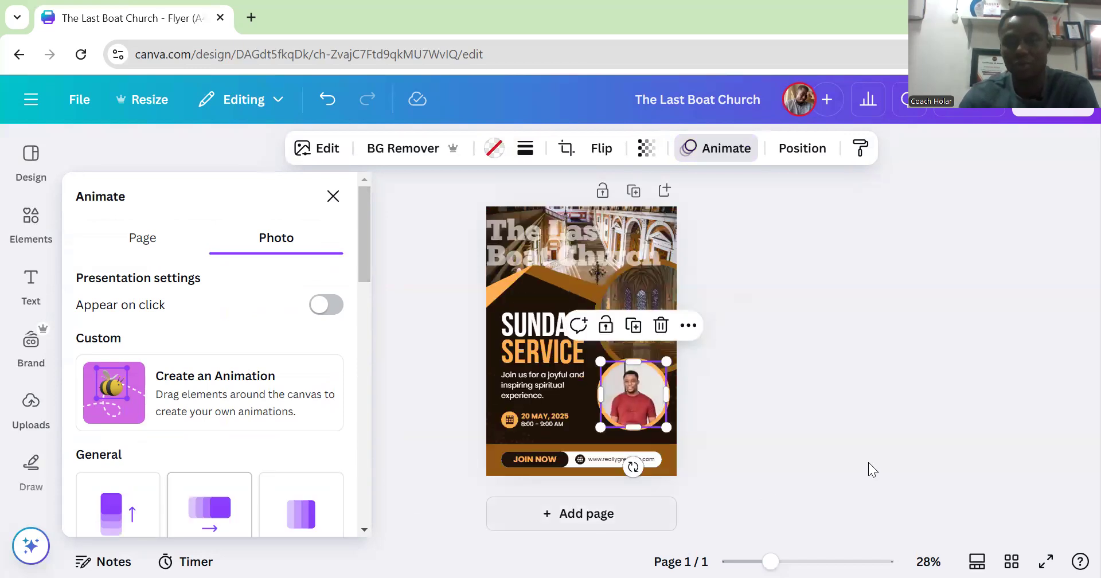
key(Escape)
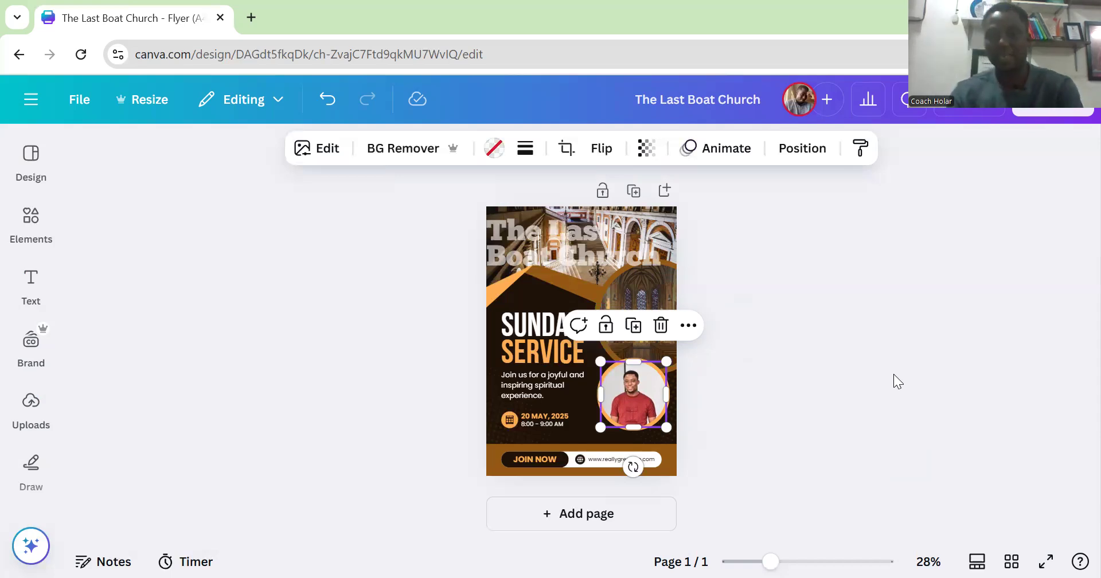
click(923, 358)
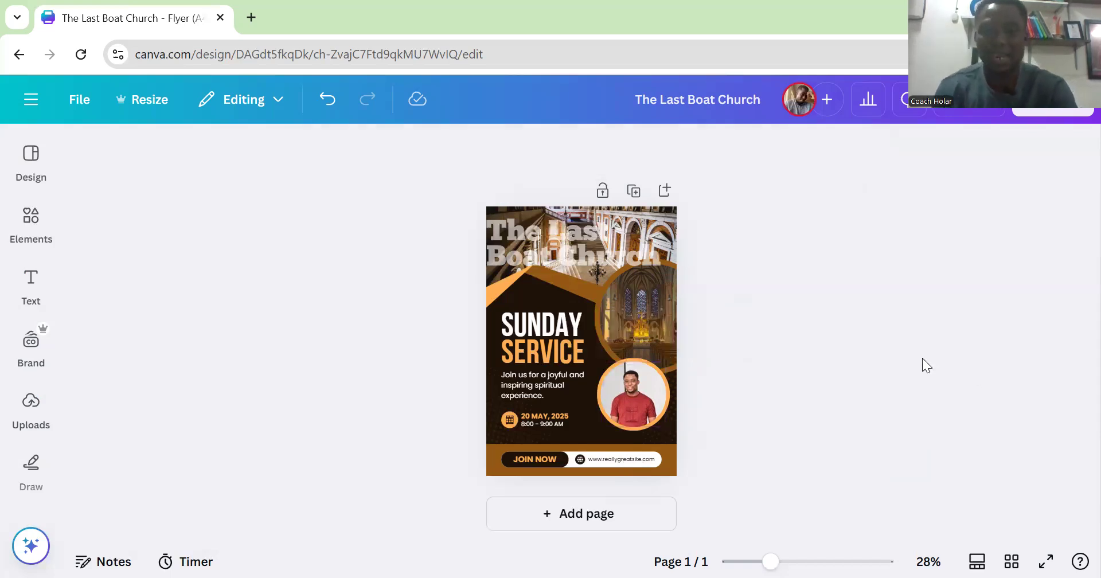